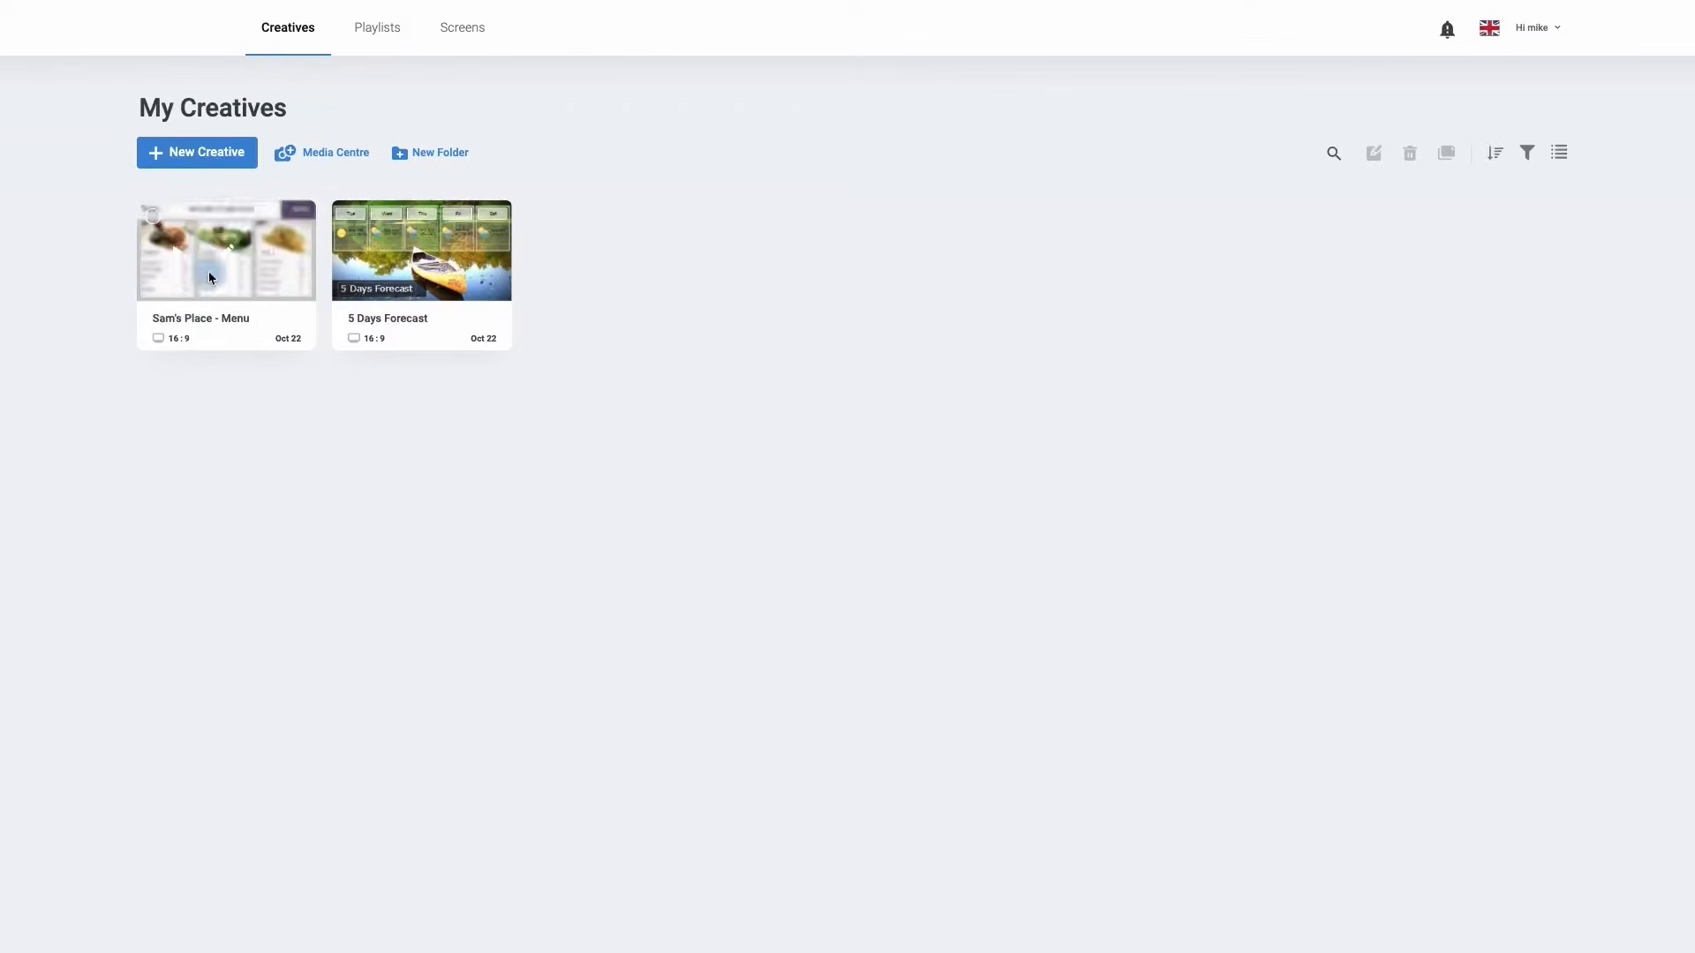
Create a new 16:9 creative from a blank page and name it Rss
left_click(221, 172)
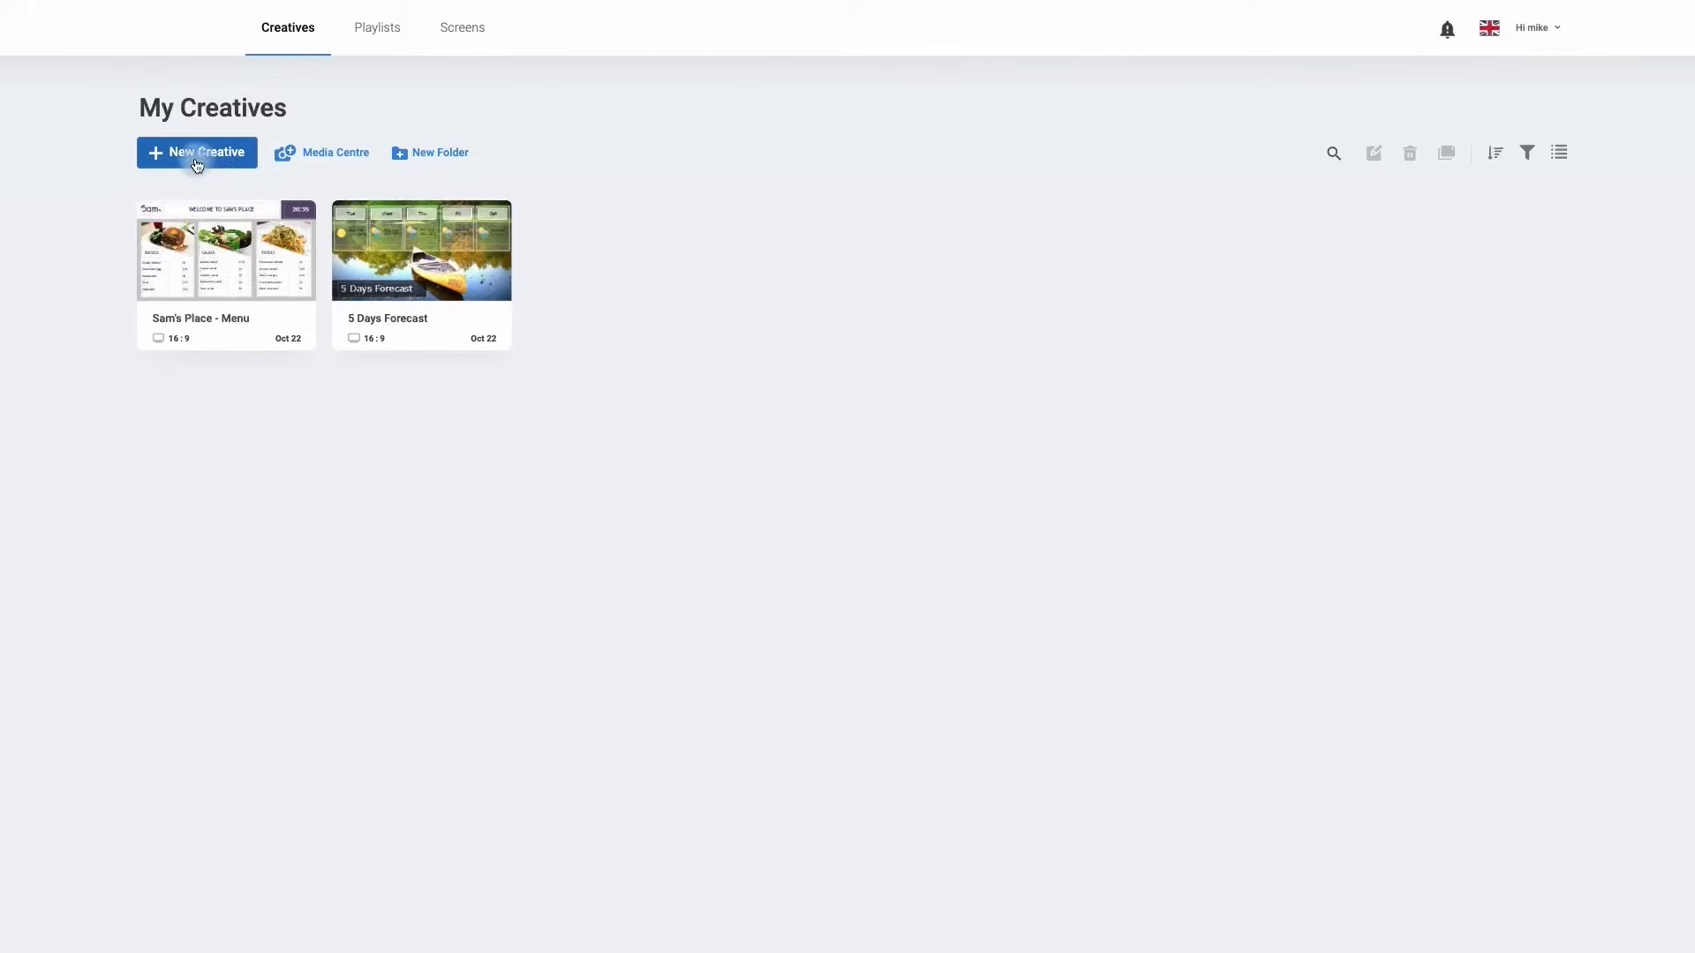
left_click(200, 166)
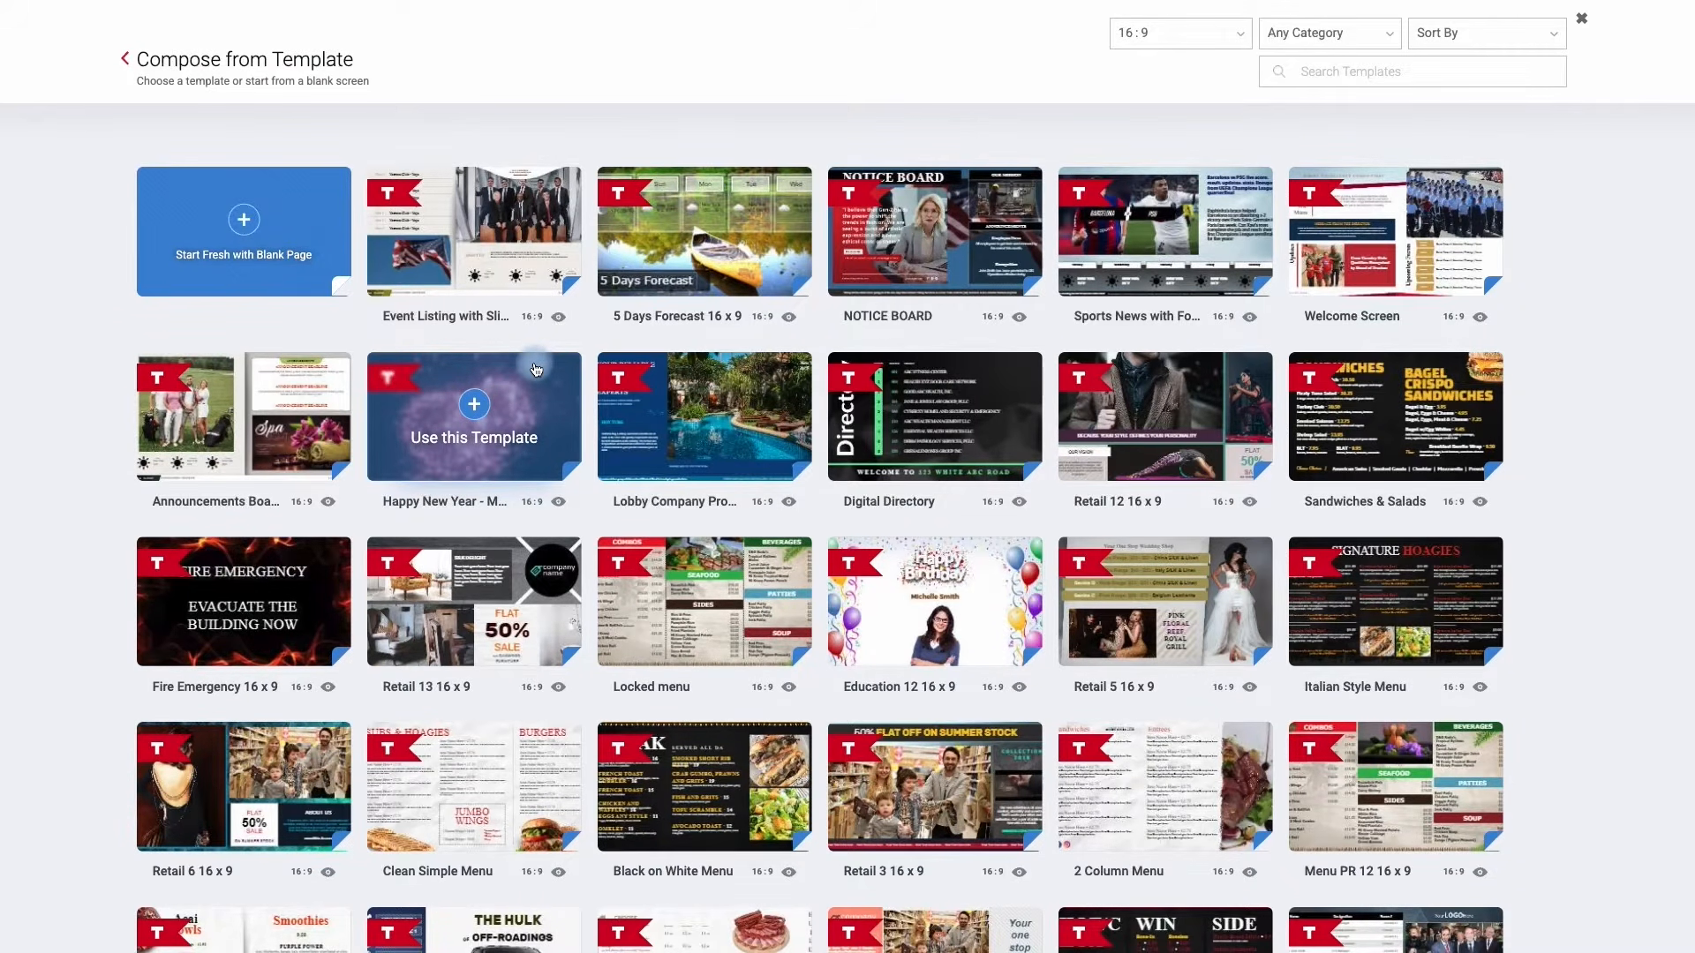
left_click(248, 226)
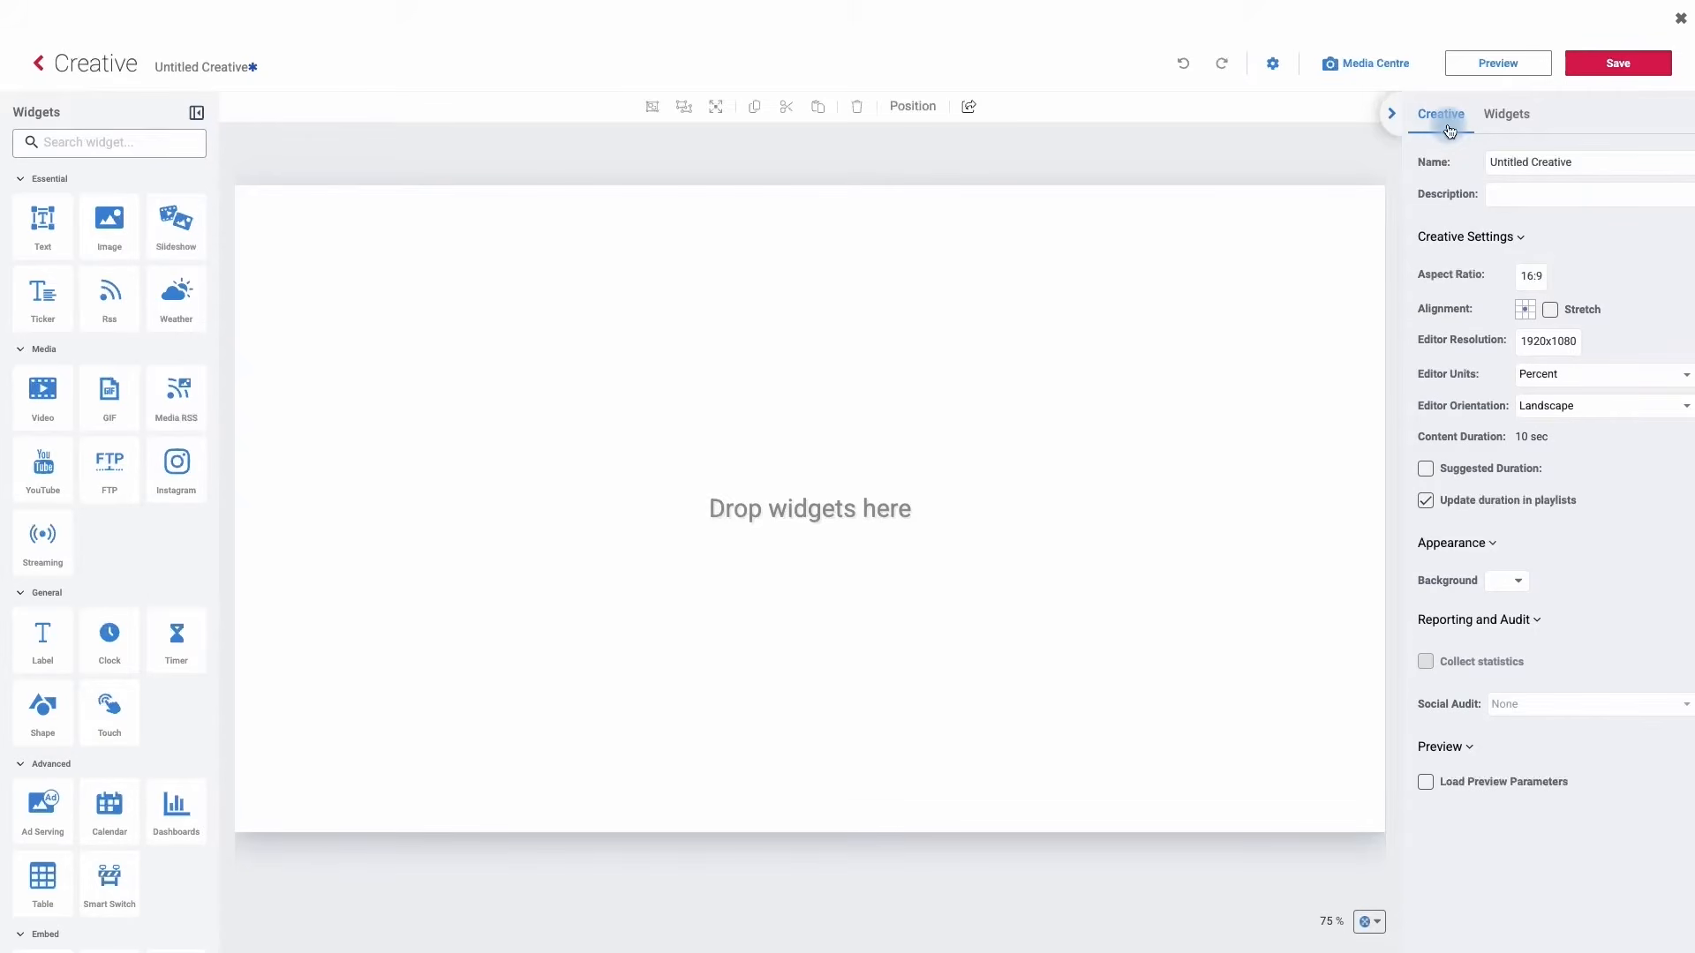
triple_click(1596, 164)
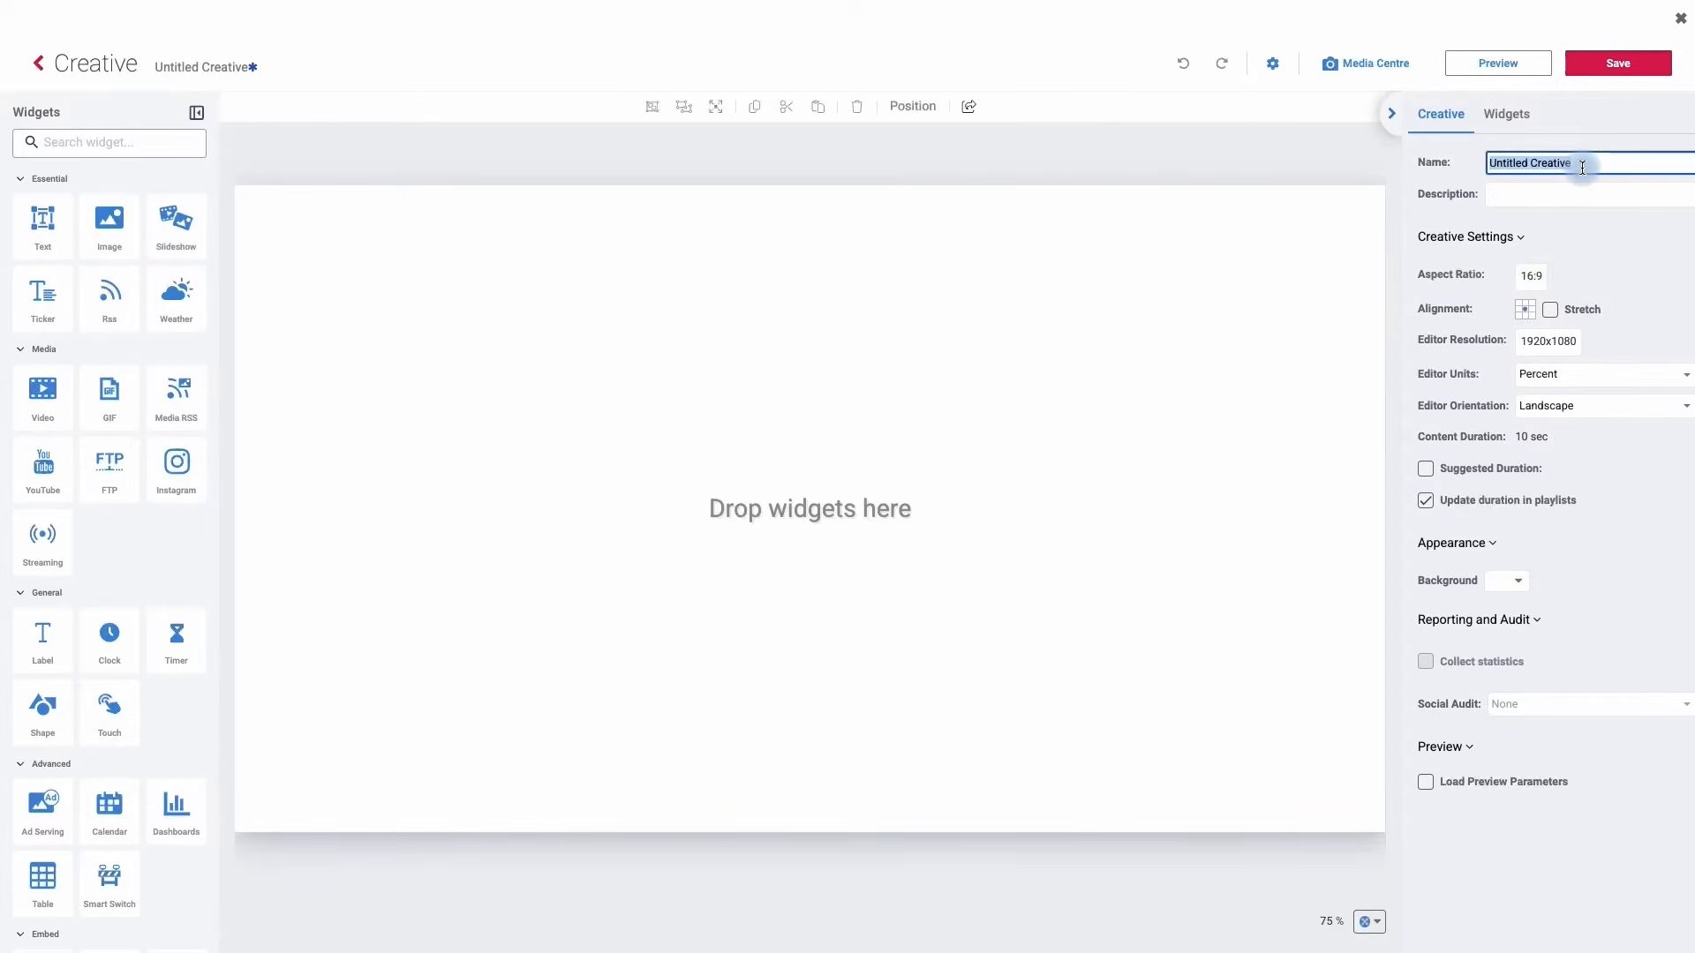
type("Rss")
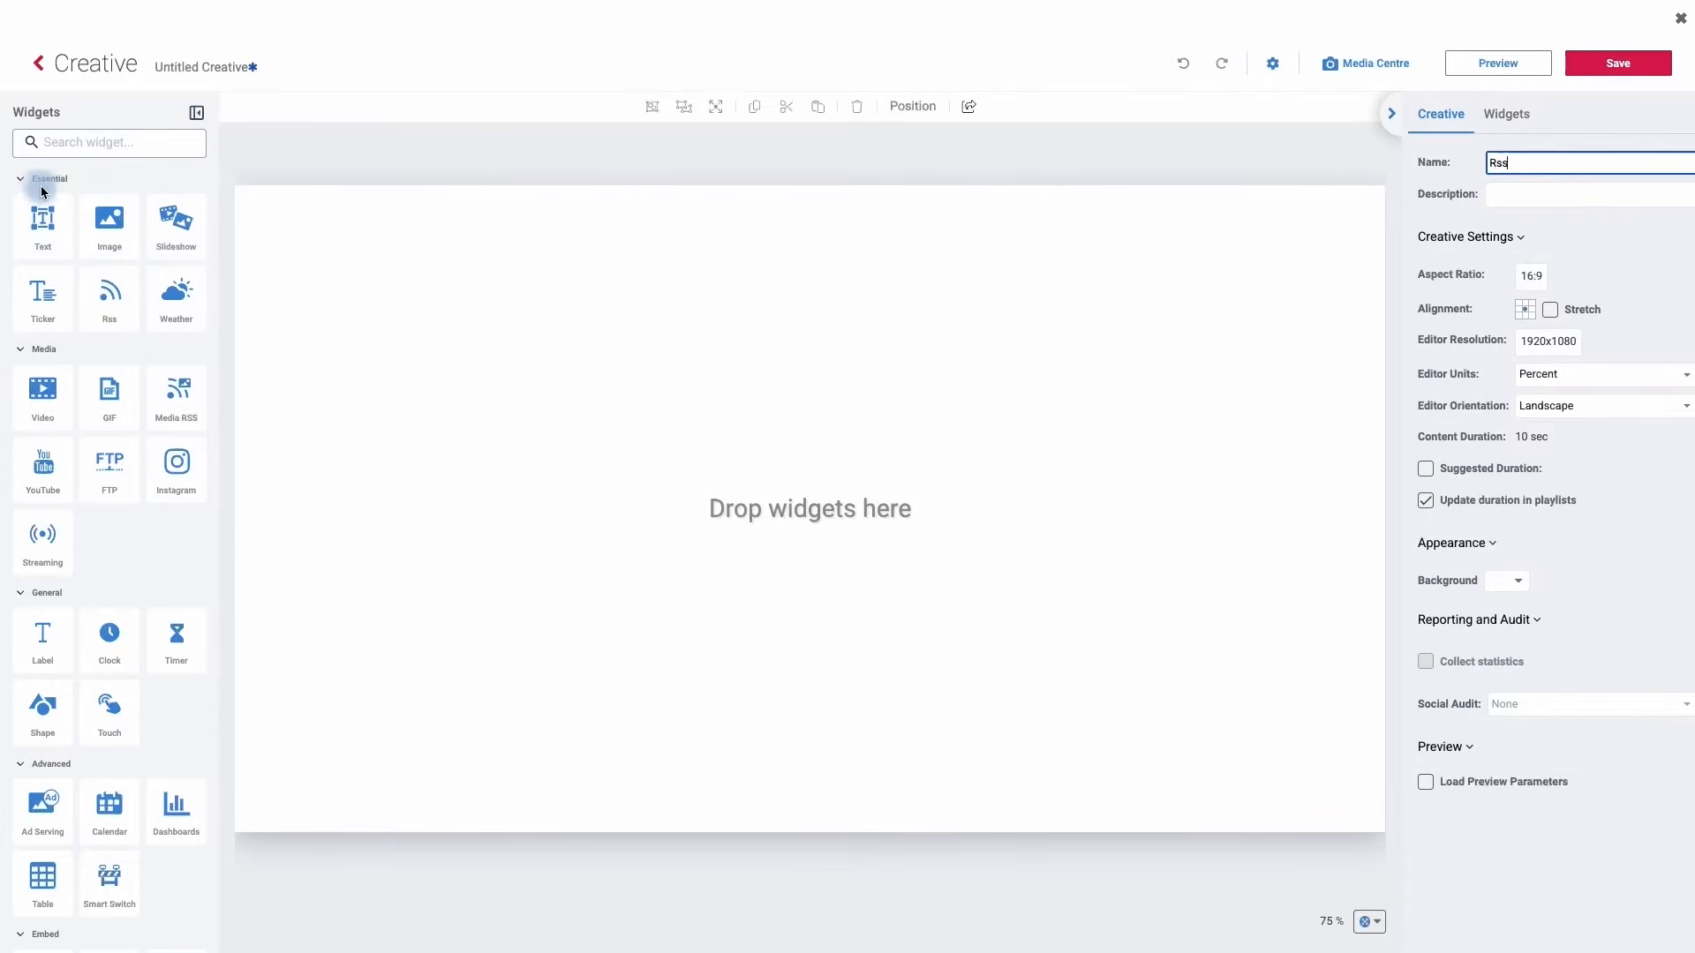
Add an Rss widget and stretch it into a full-width band about 13% high, starting at the canvas's left edge just below mid-height
left_click(111, 311)
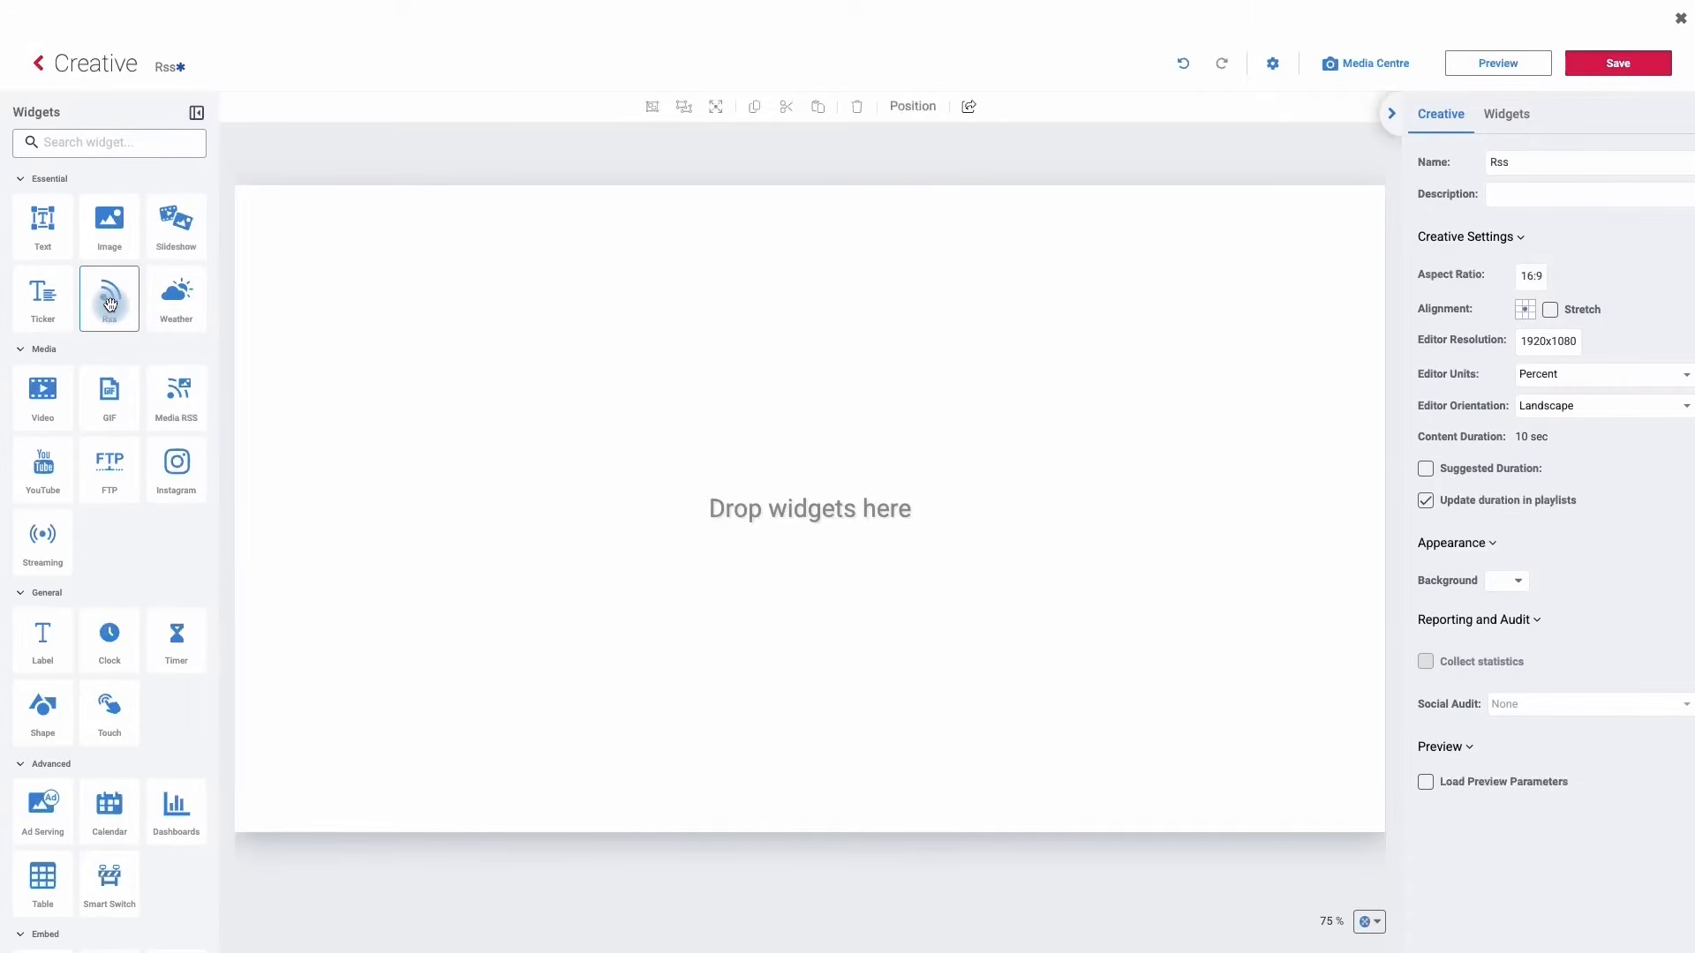
mouse_move(111, 305)
left_mouse_down()
mouse_move(501, 320)
mouse_move(751, 426)
mouse_move(265, 284)
mouse_move(111, 294)
left_mouse_up()
left_click(112, 294)
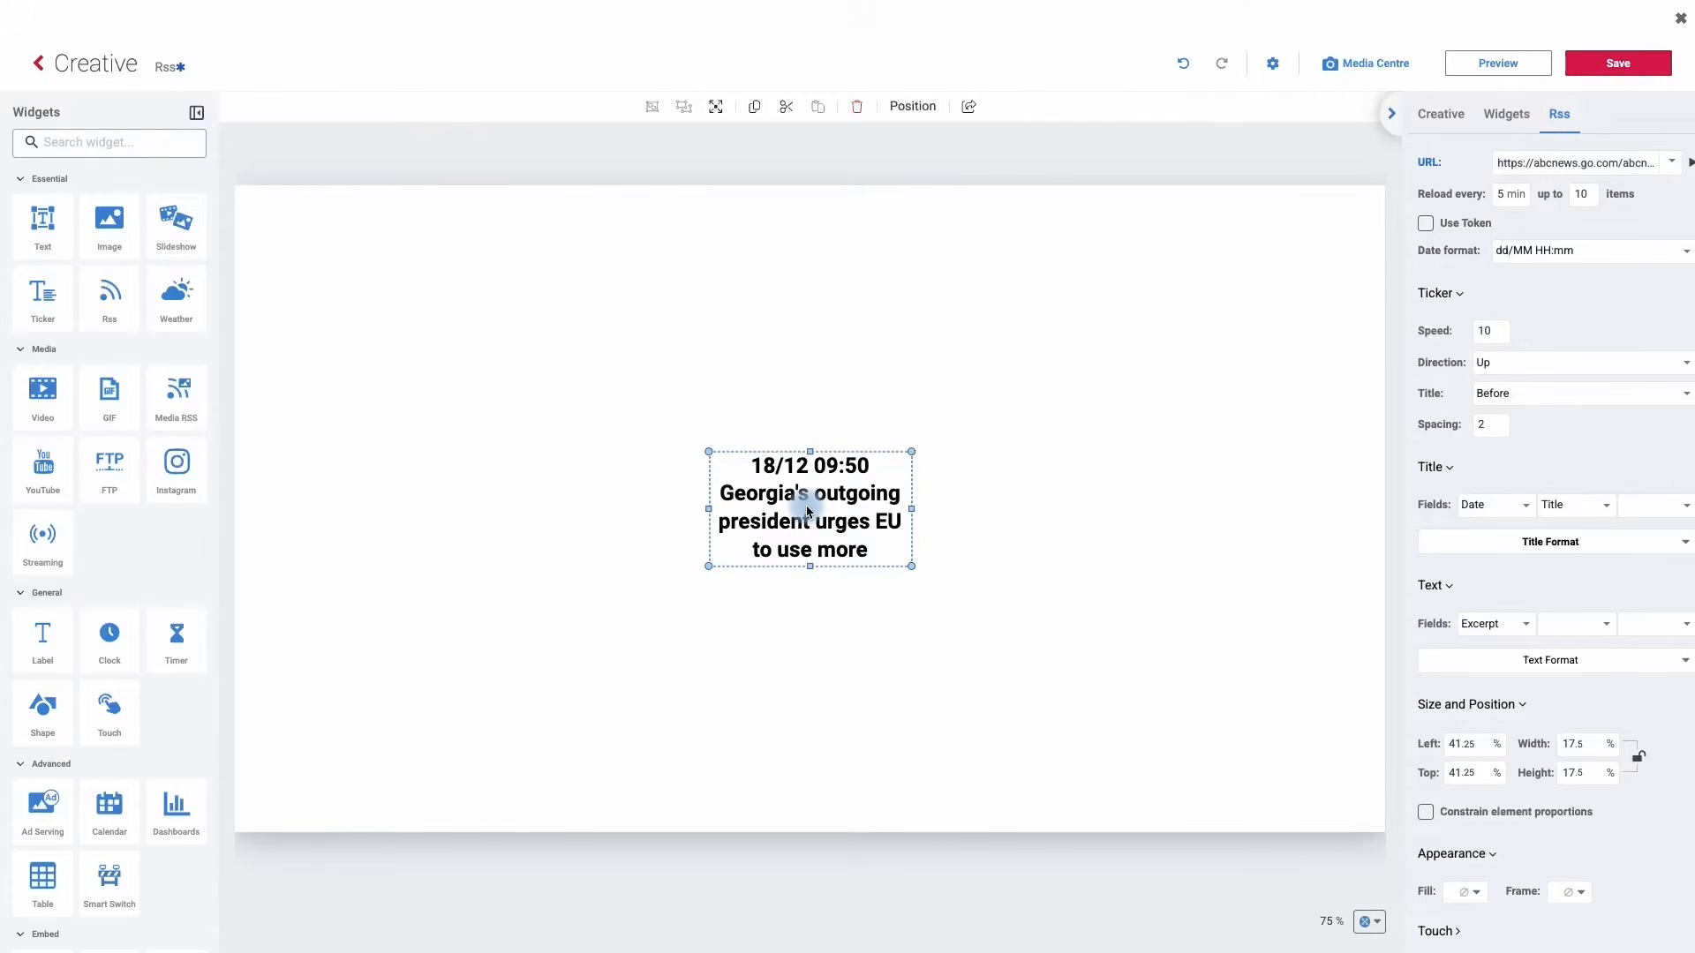
left_click_drag(807, 510, 327, 569)
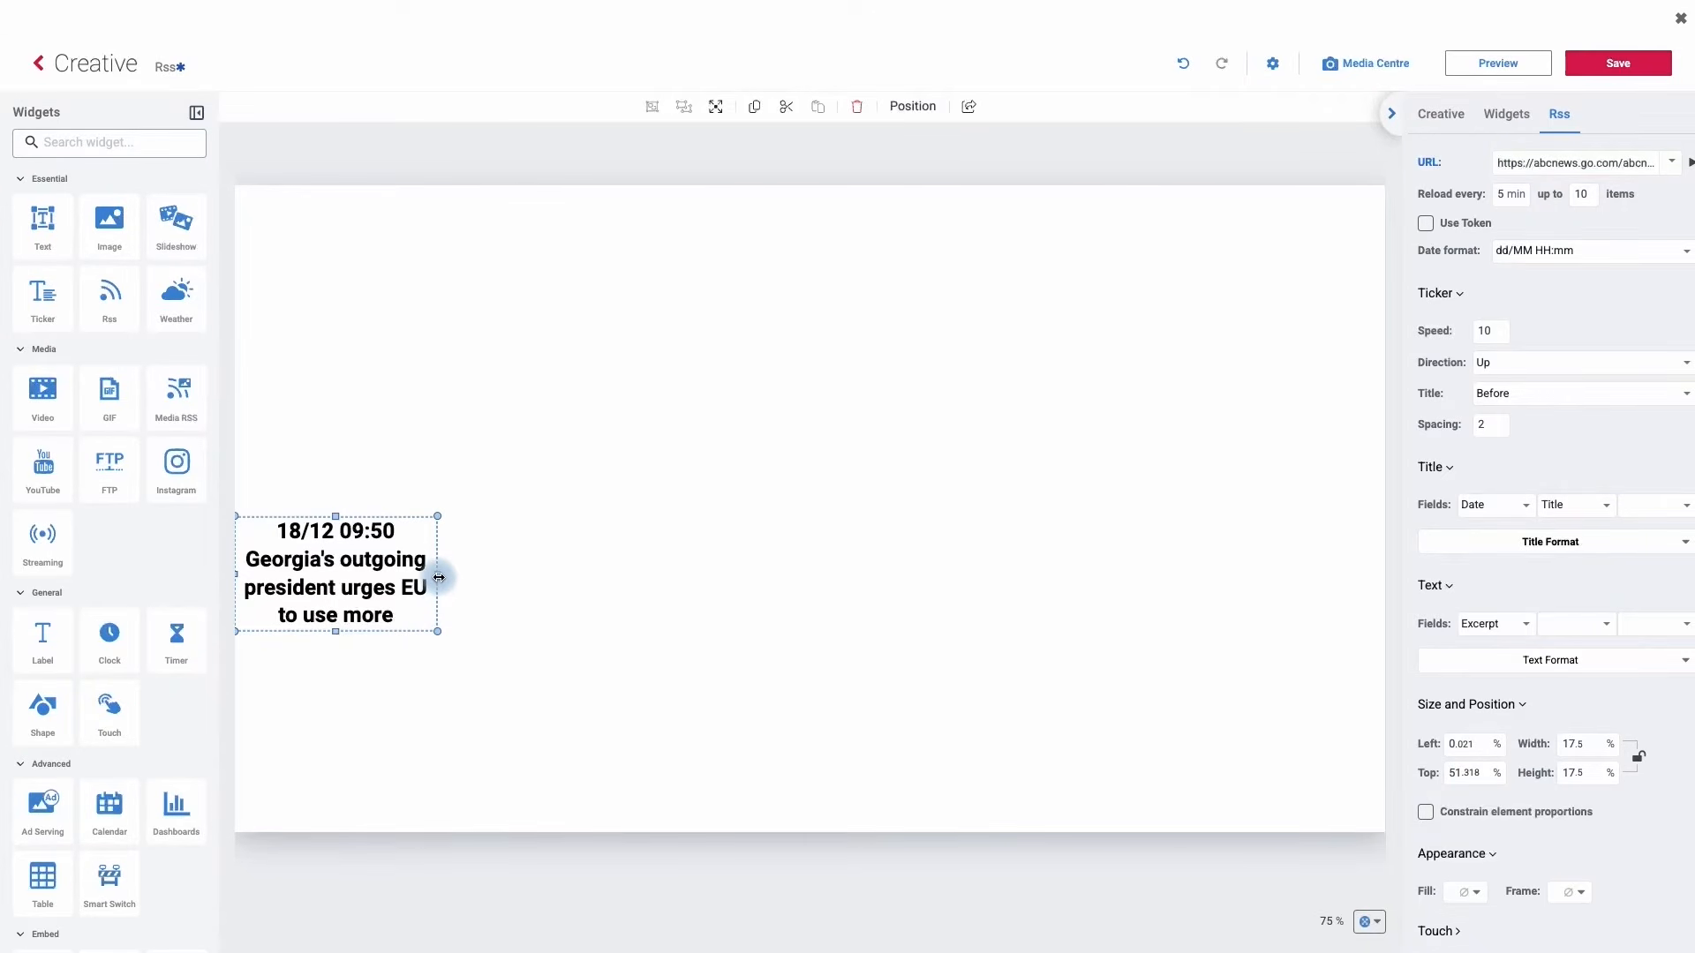
left_click_drag(442, 625, 1387, 604)
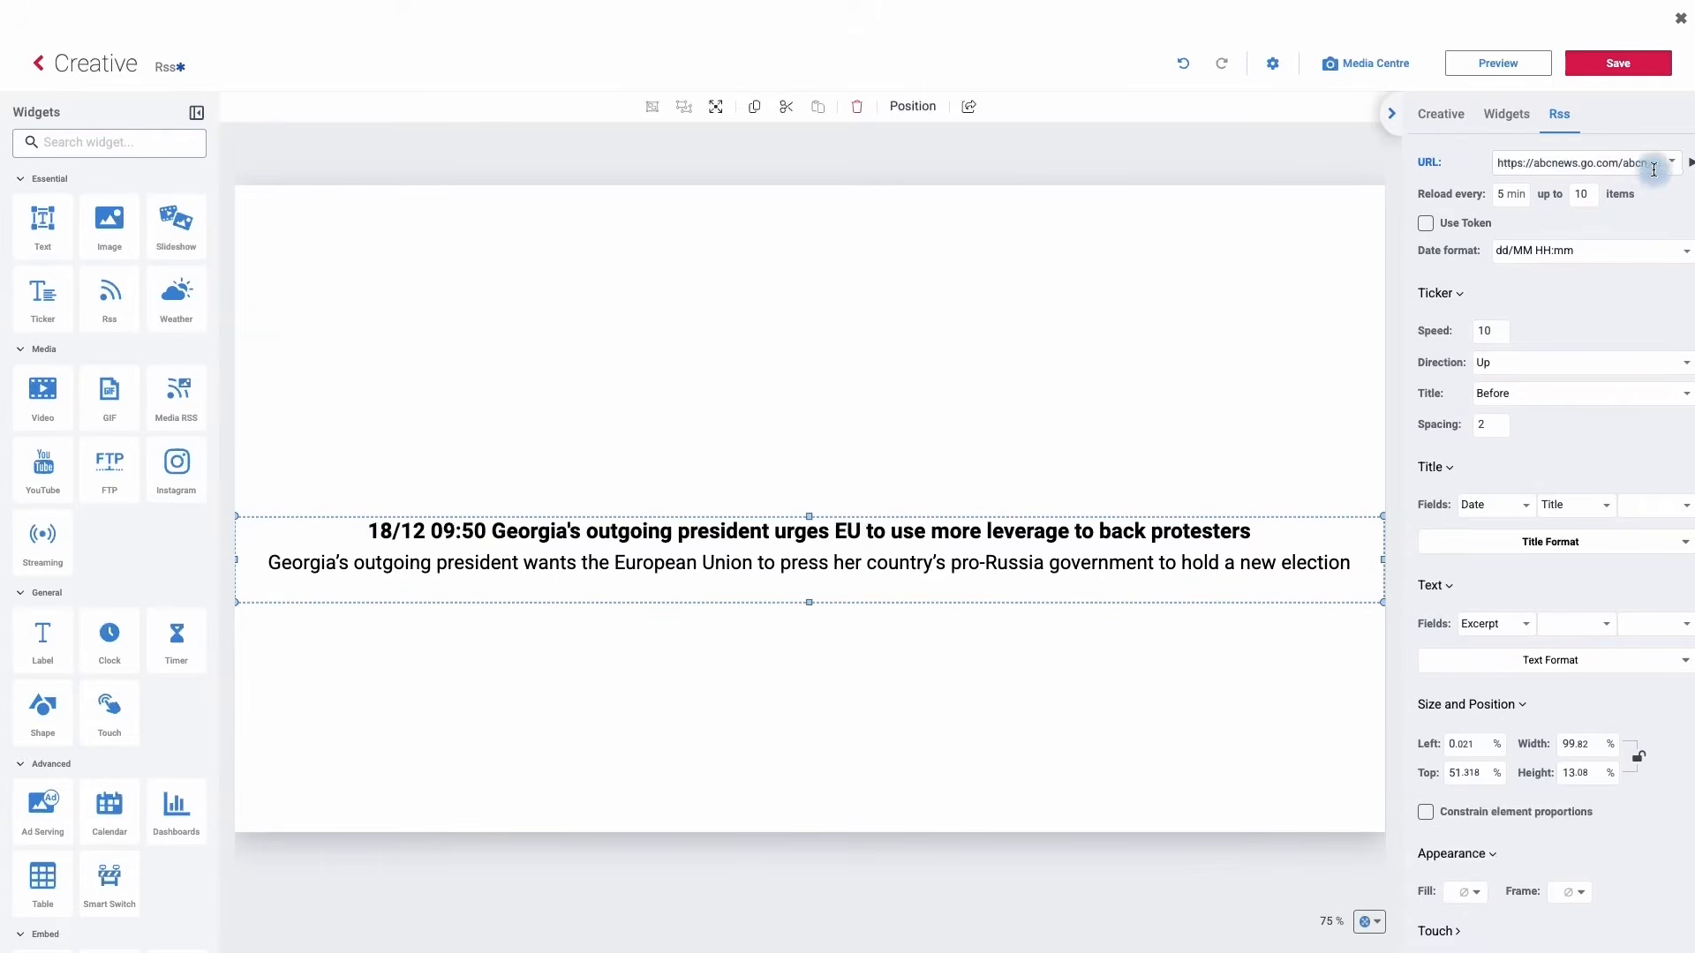
Set the Rss widget's feed to the ESPN Soccer preset
left_click(1673, 168)
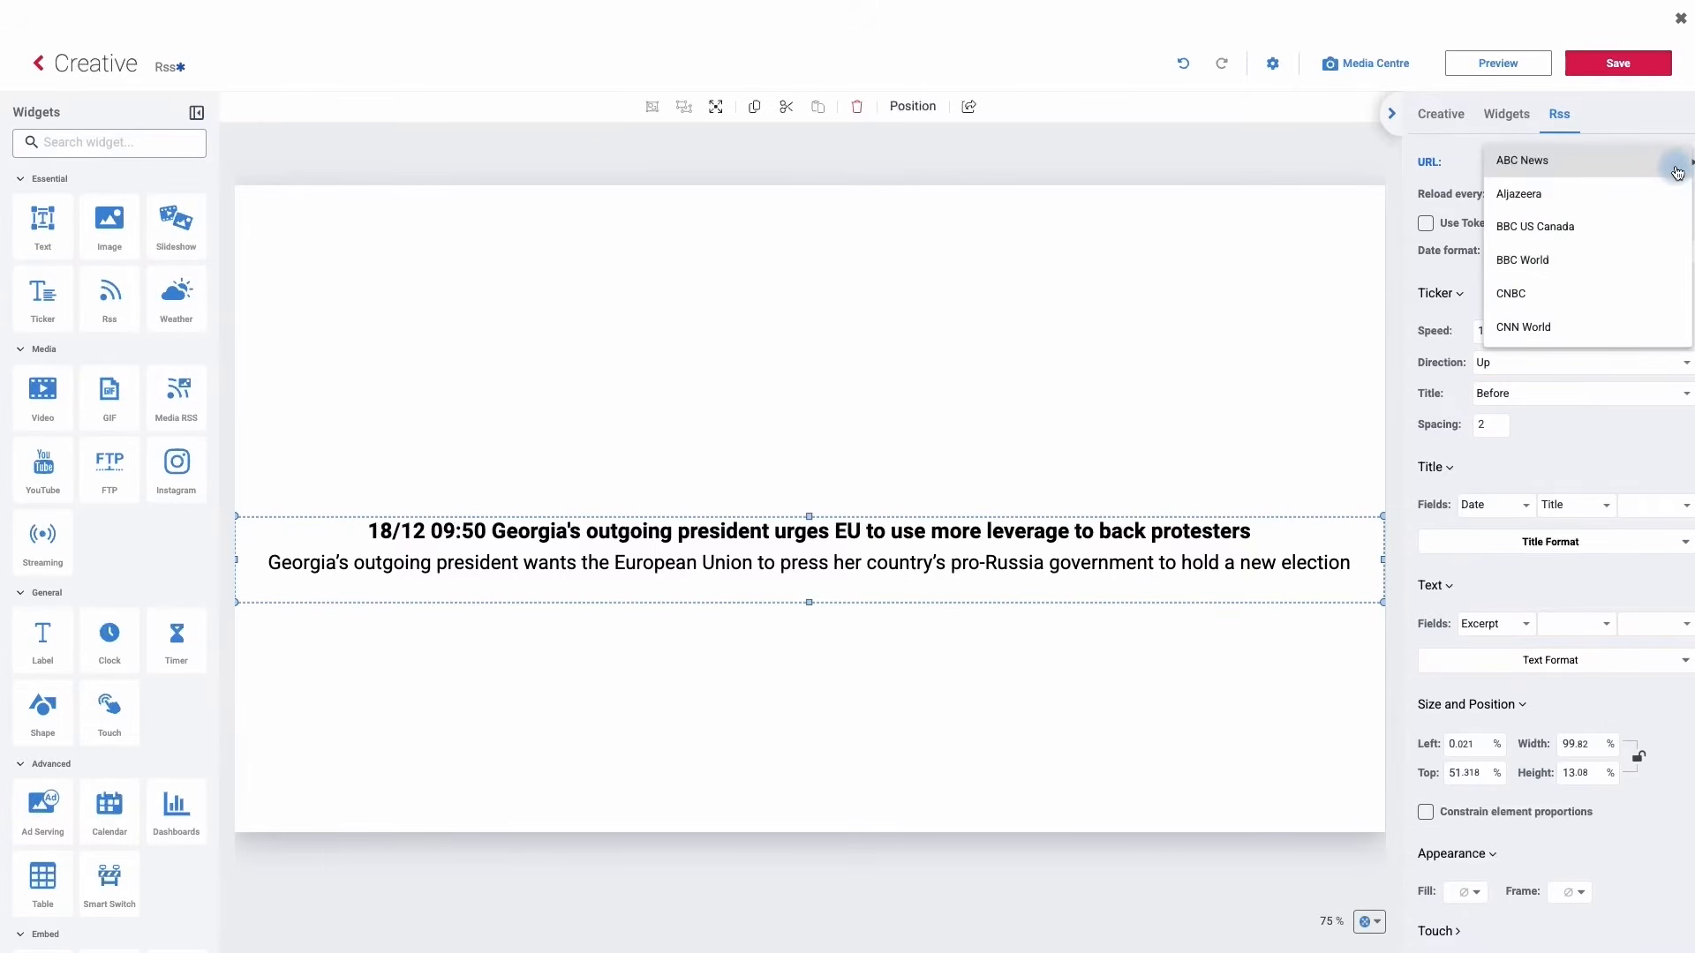
scroll(1629, 213, "down", 3)
scroll(1625, 221, "down", 4)
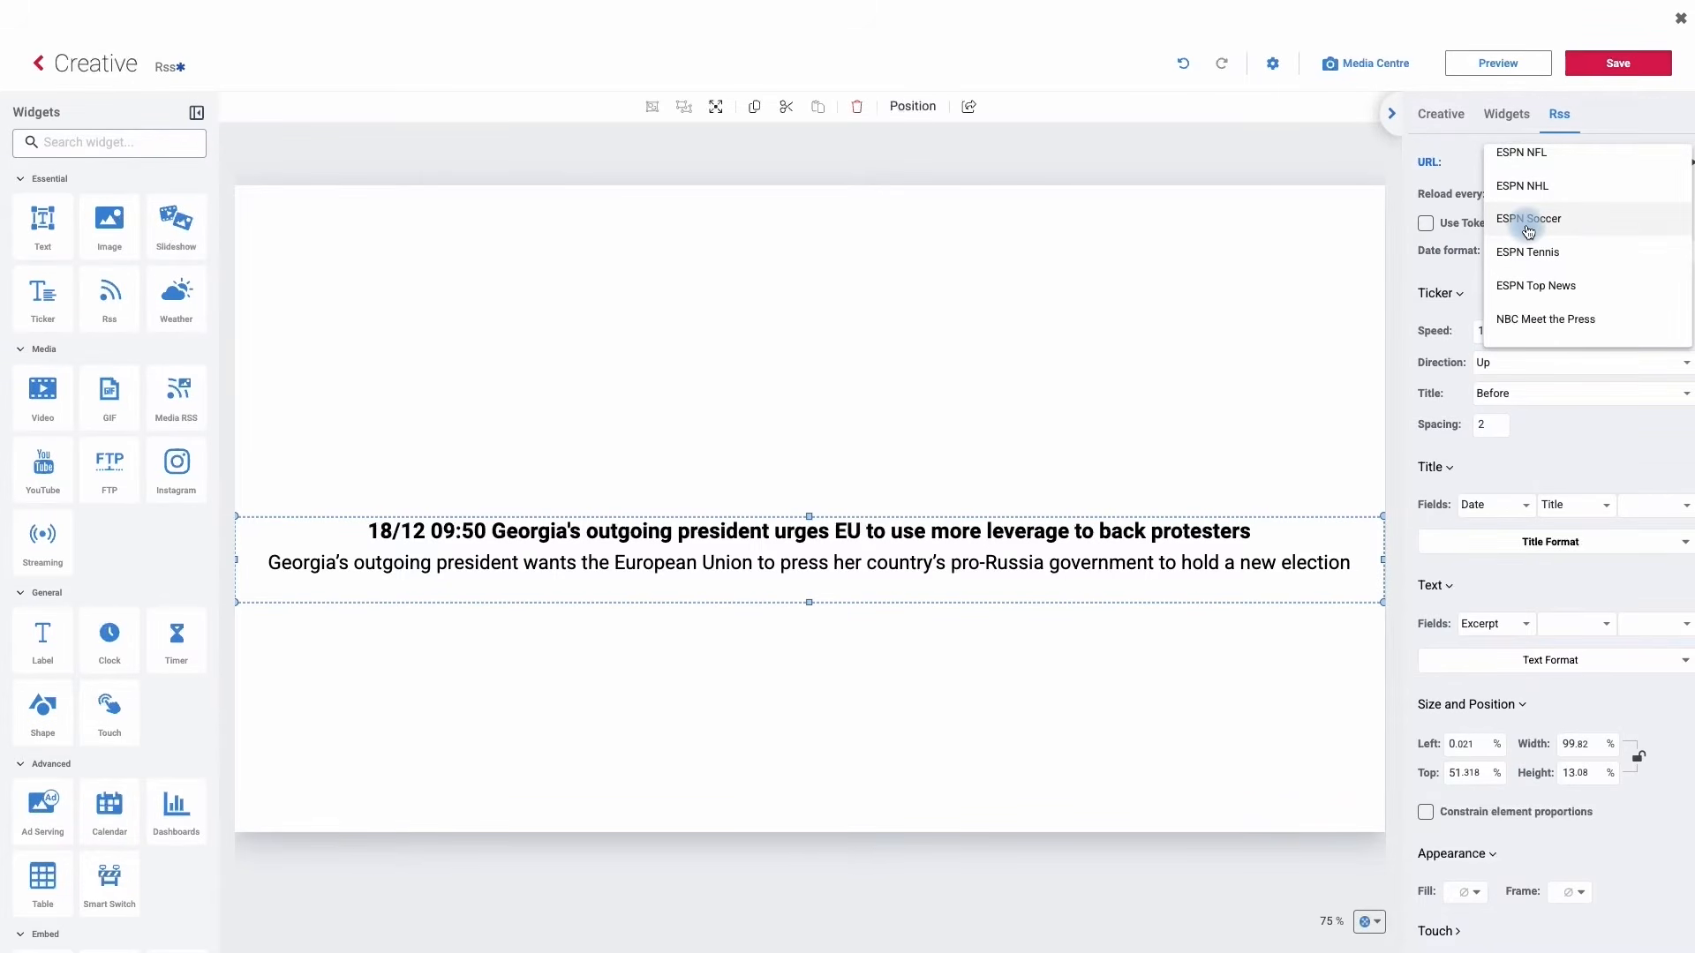
left_click(1528, 221)
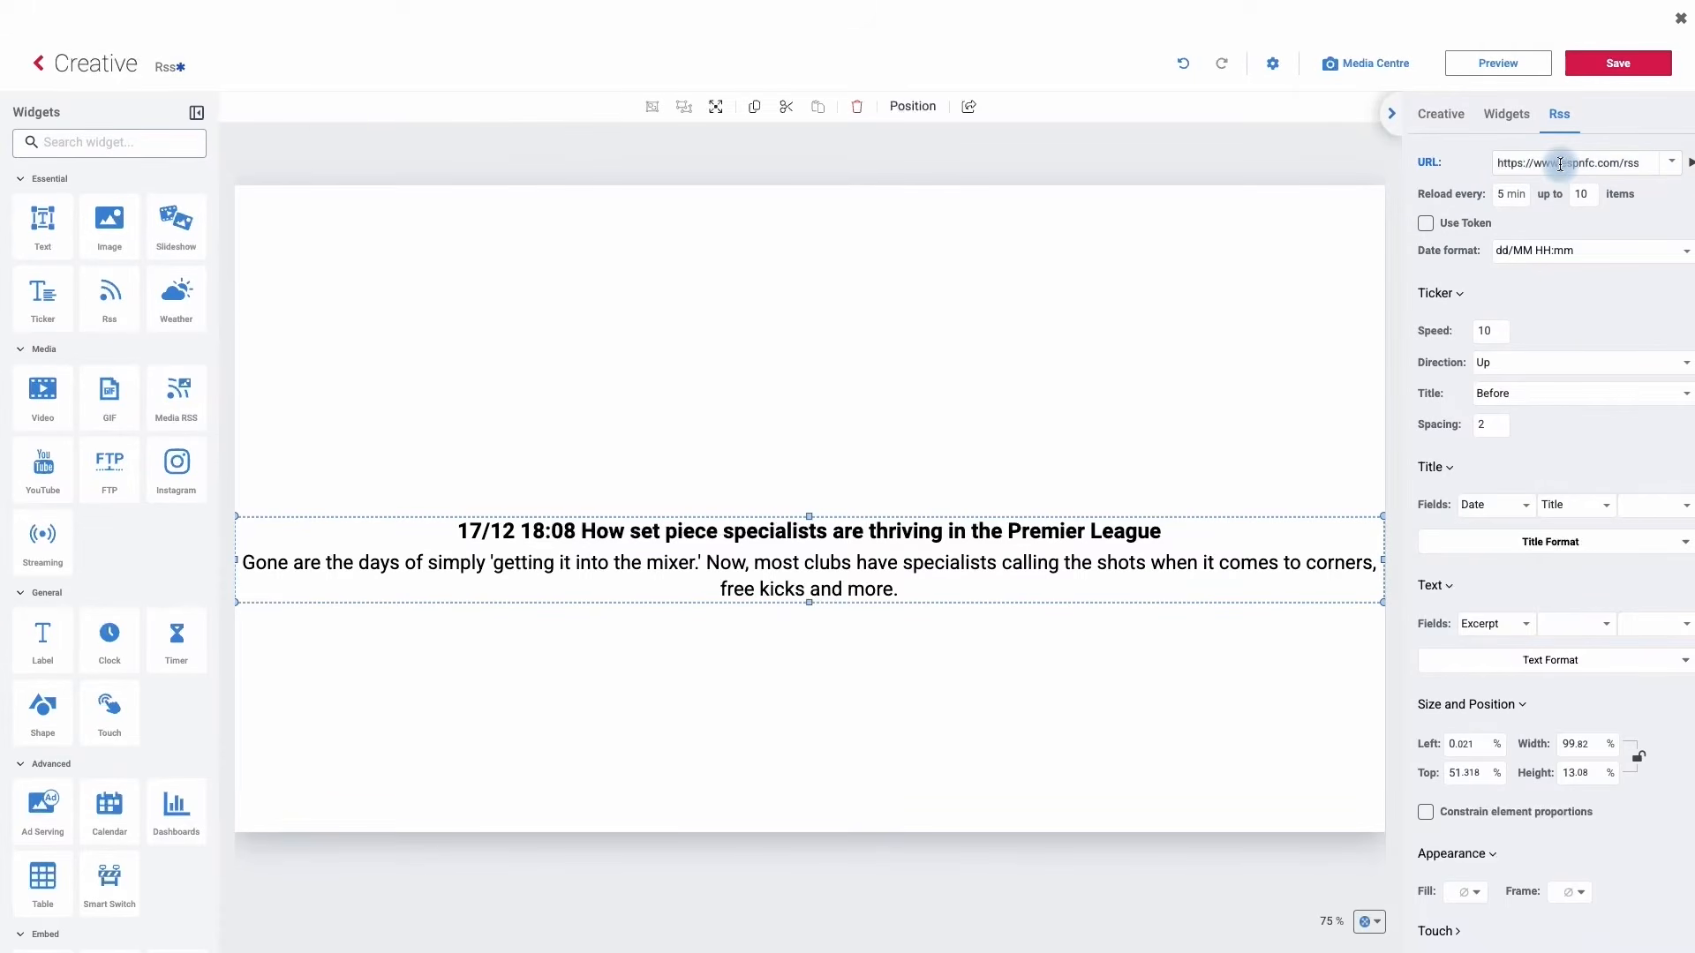
left_click(1561, 164)
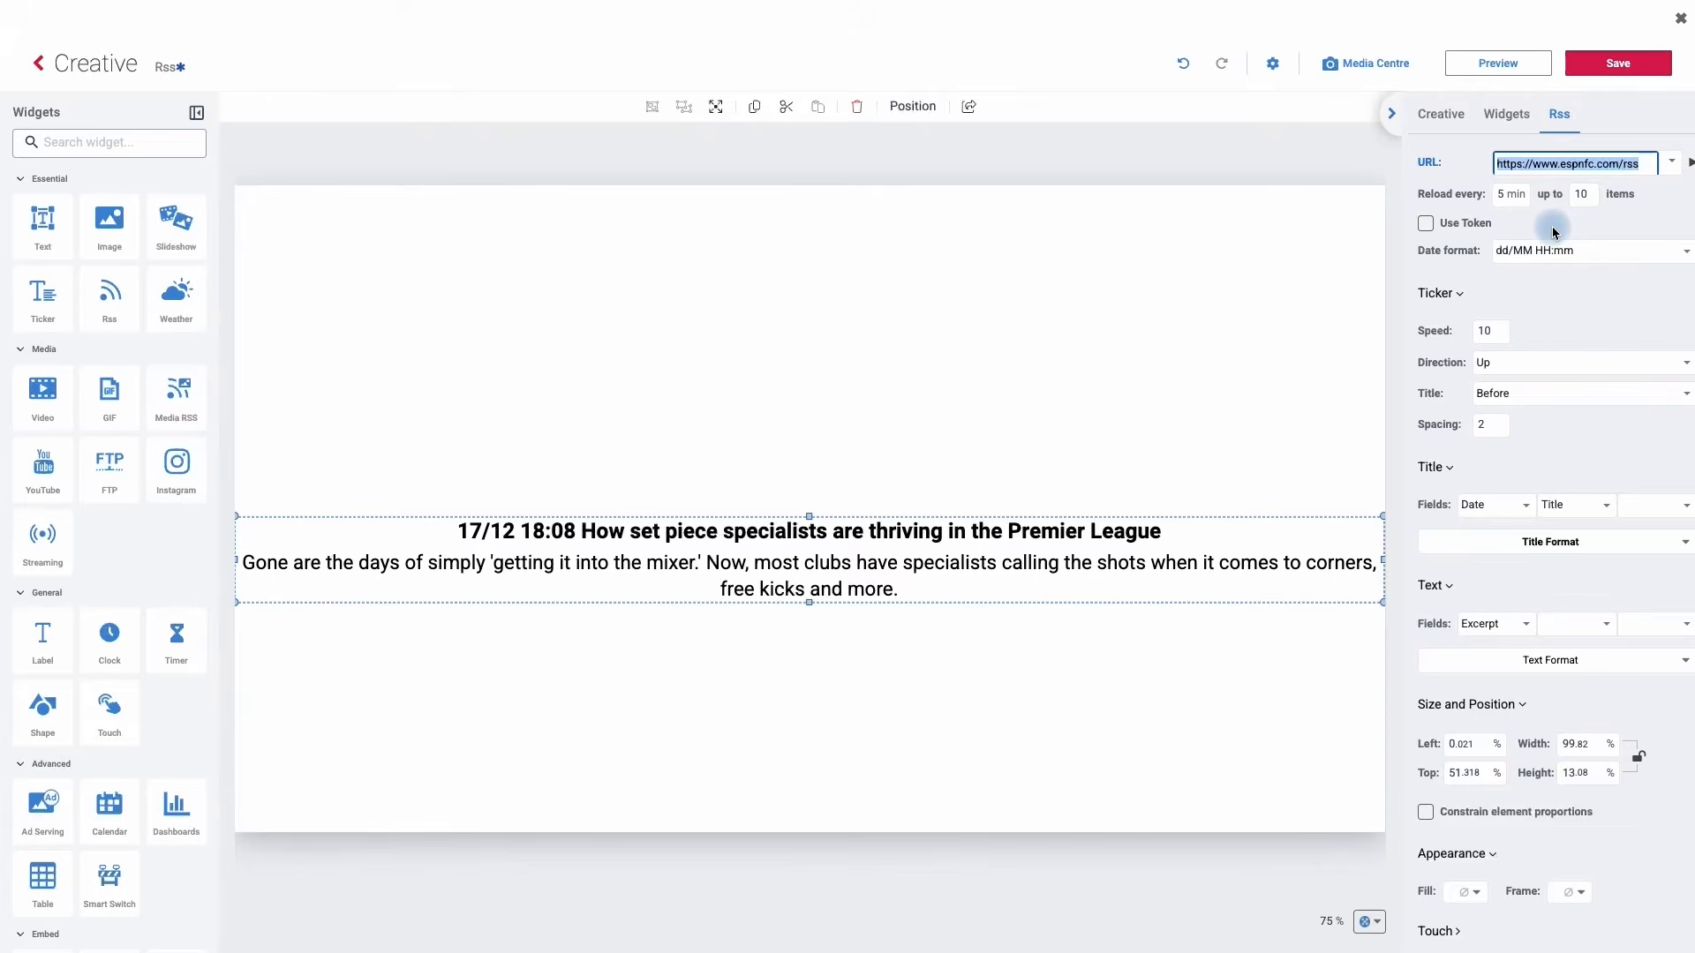
type("http://feeds.bbci.co.uk/news/technology/rss.xml")
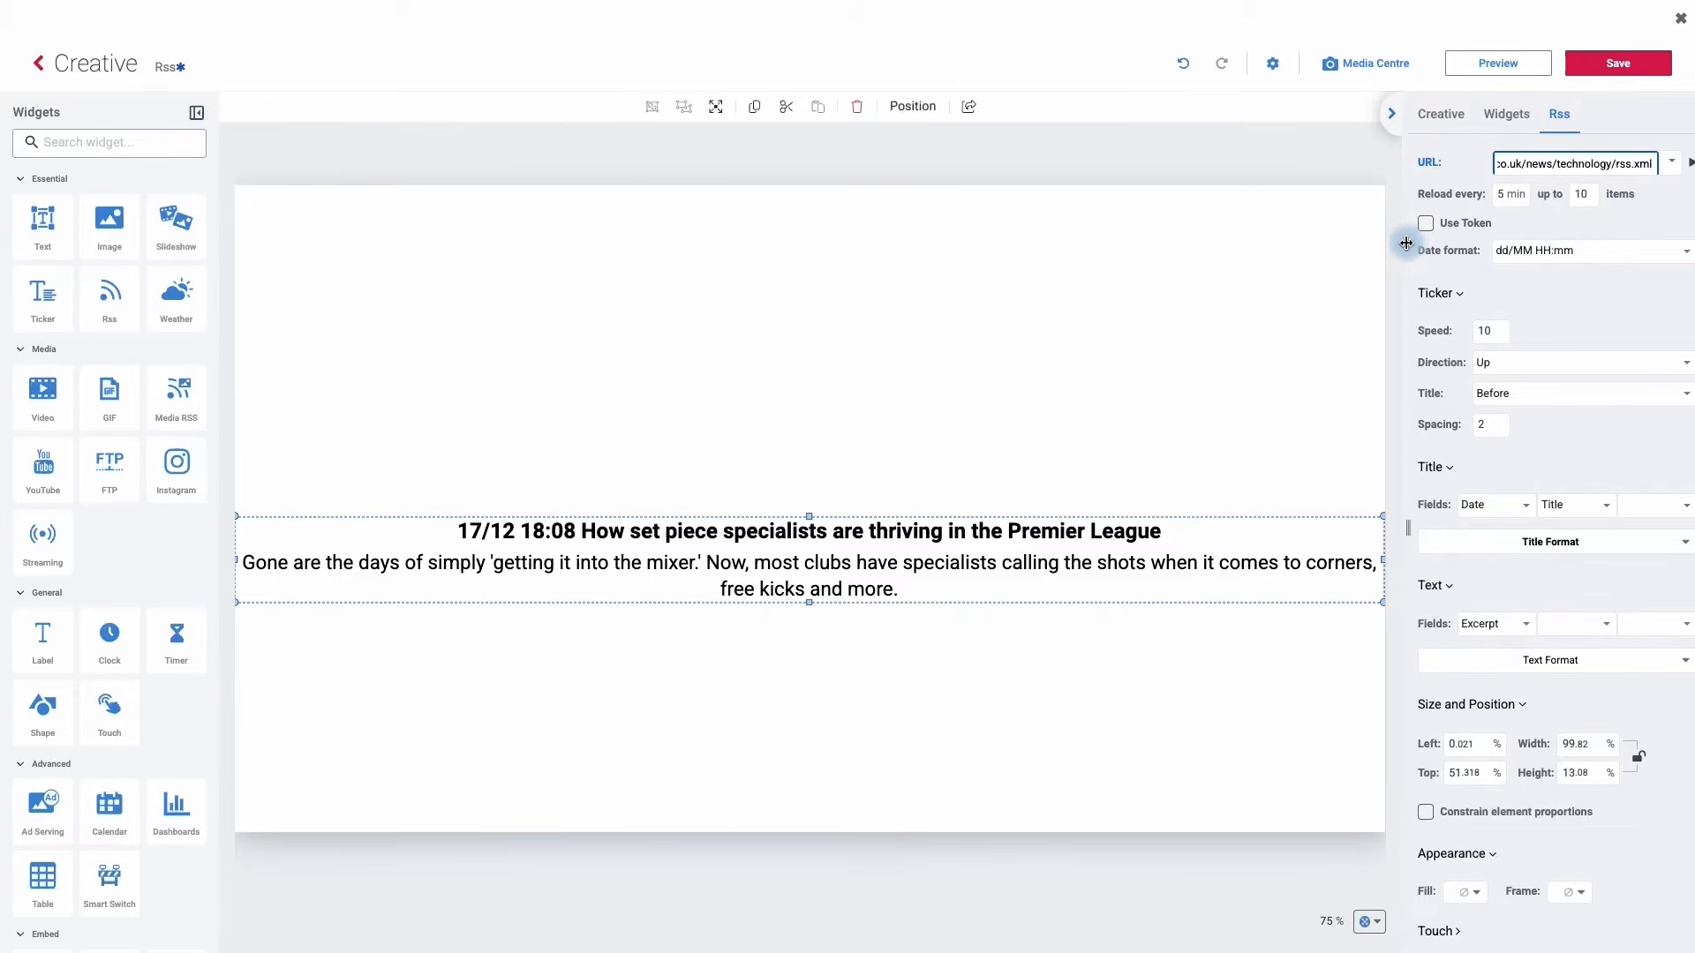
left_click(1407, 244)
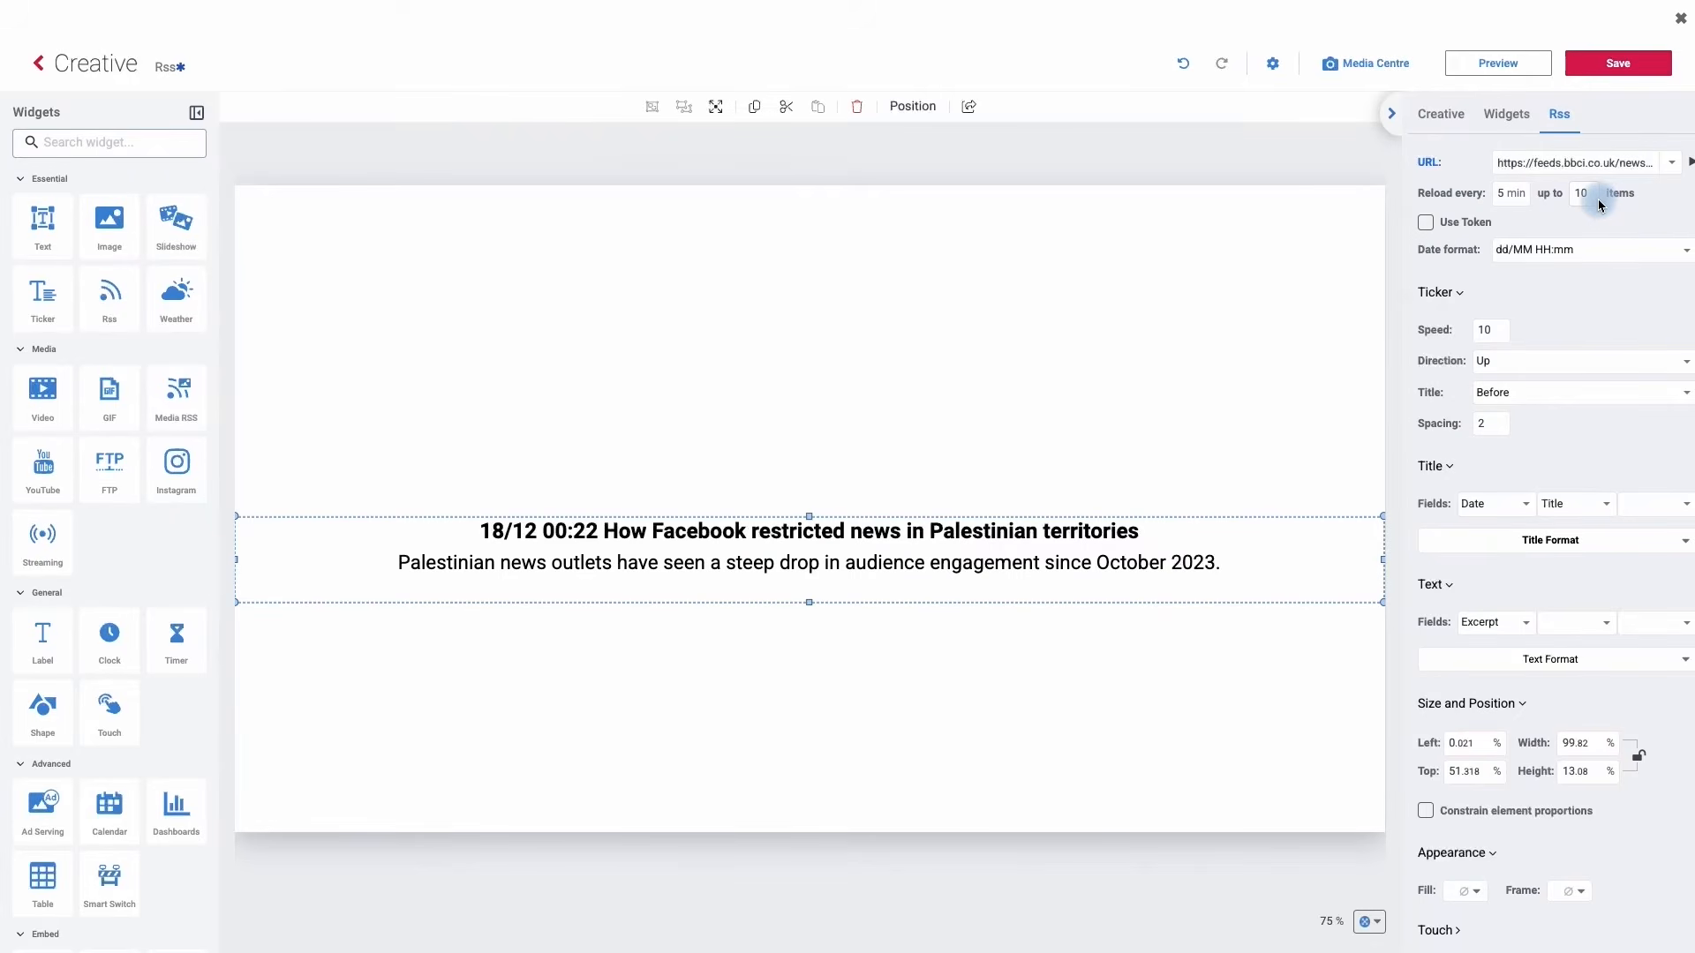
left_click(1426, 225)
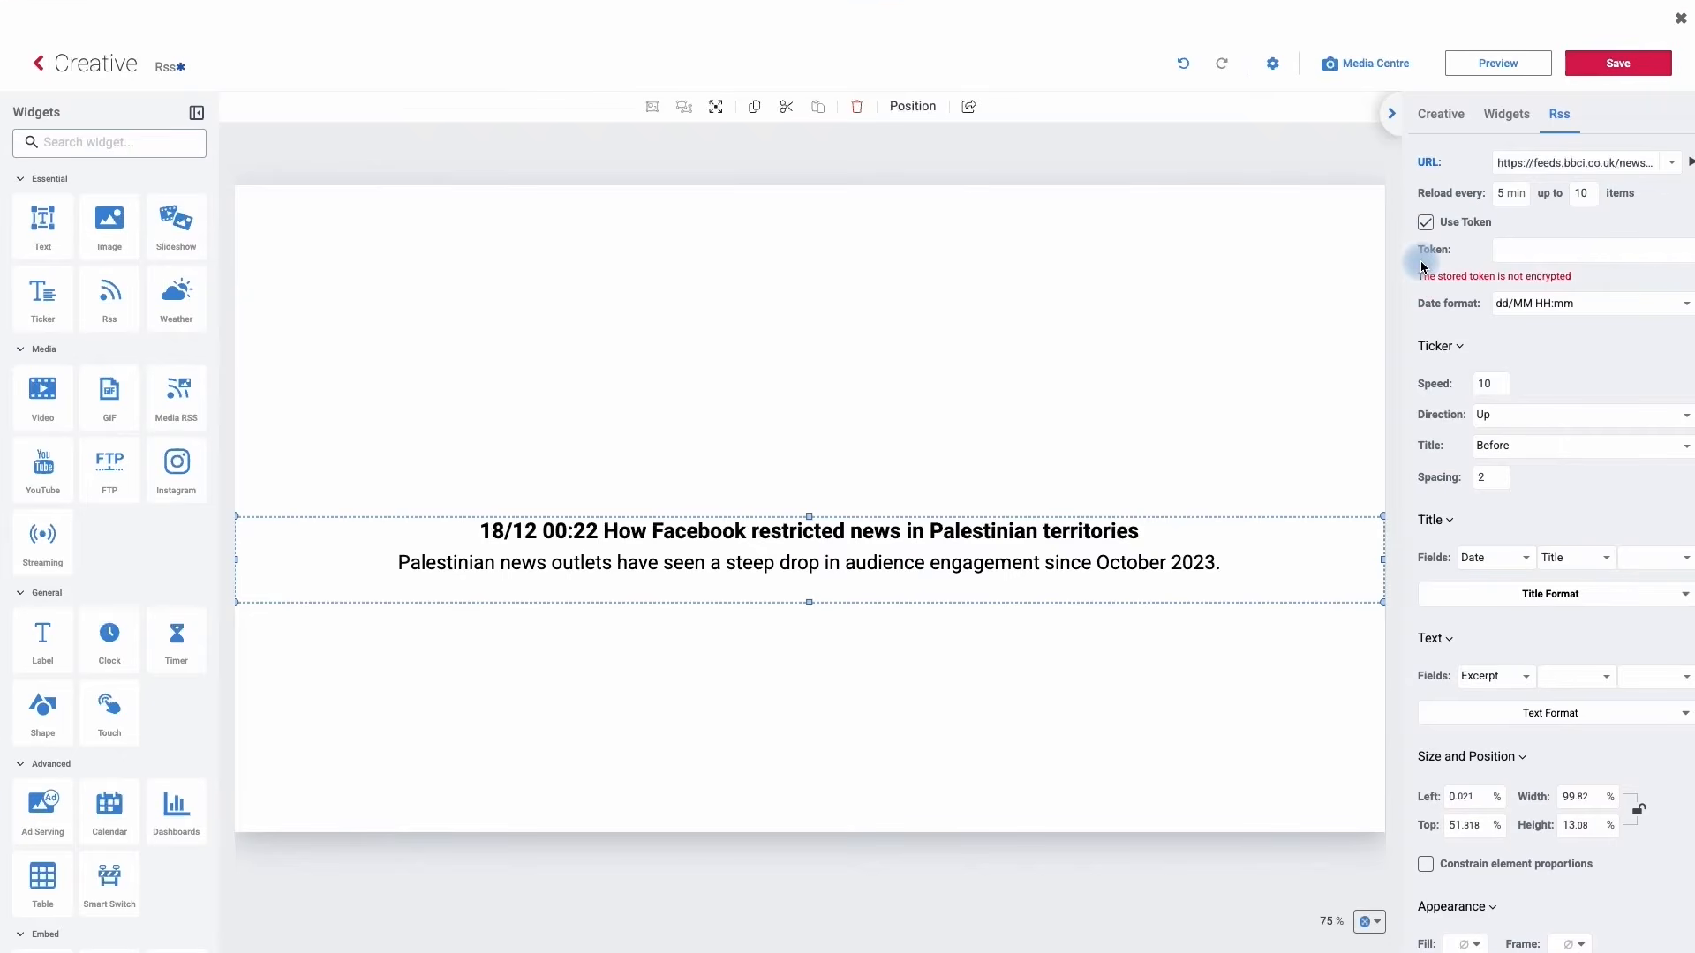
left_click(1524, 252)
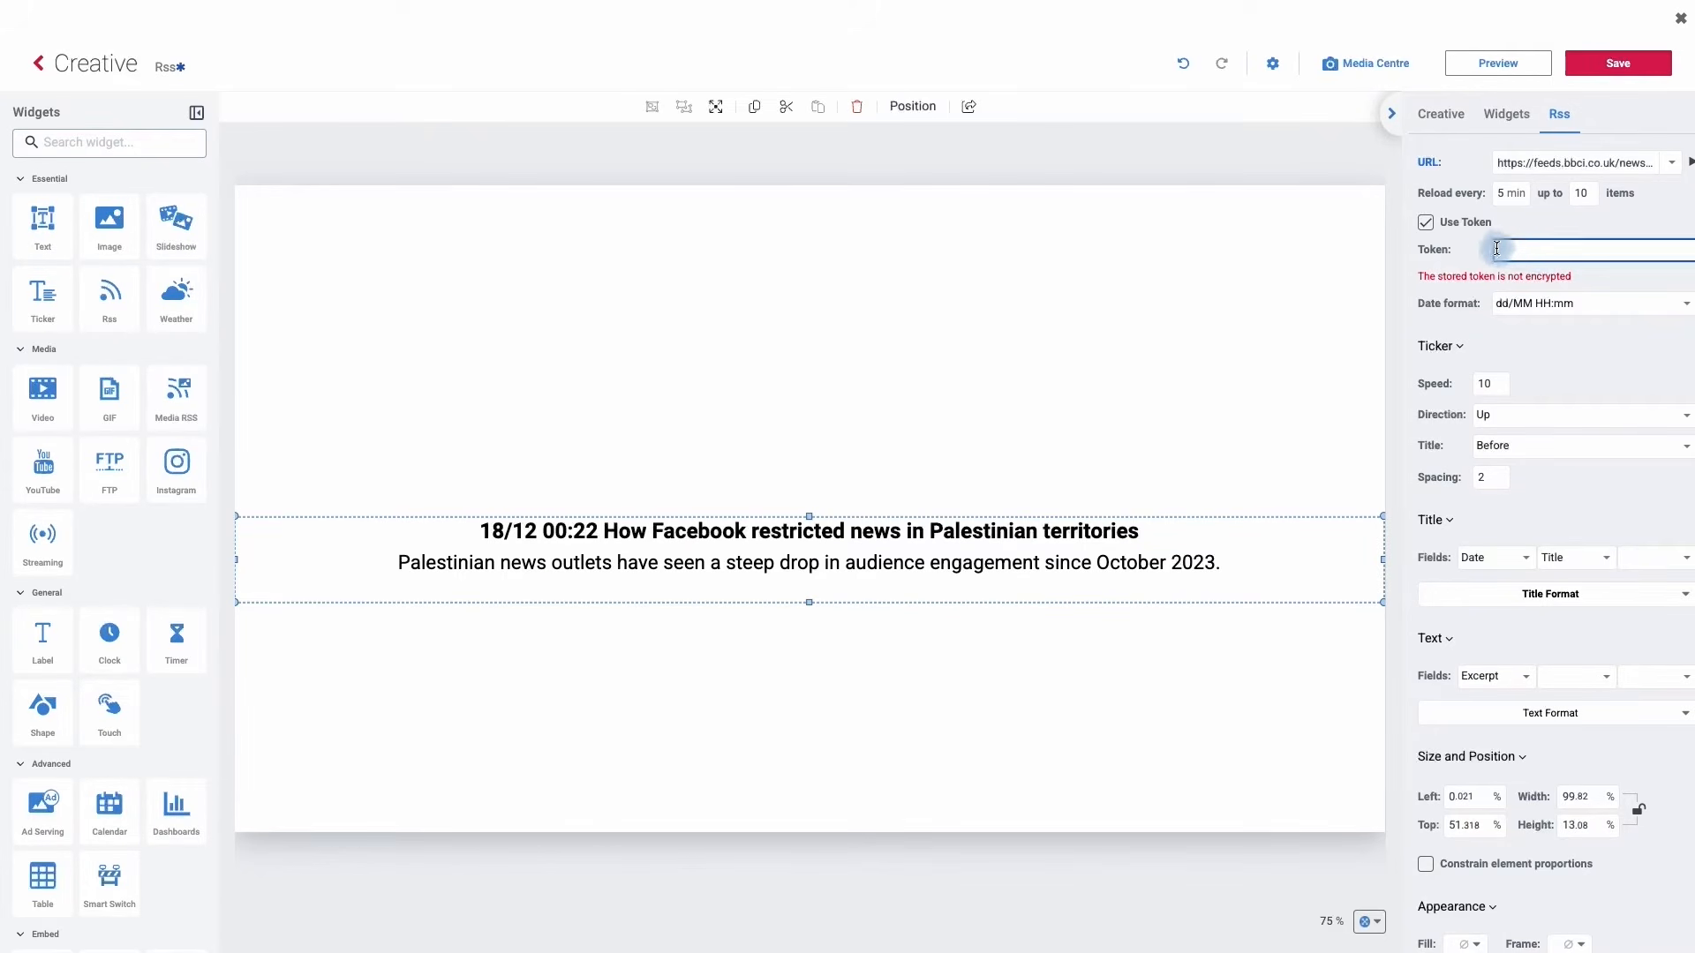
left_click(1425, 222)
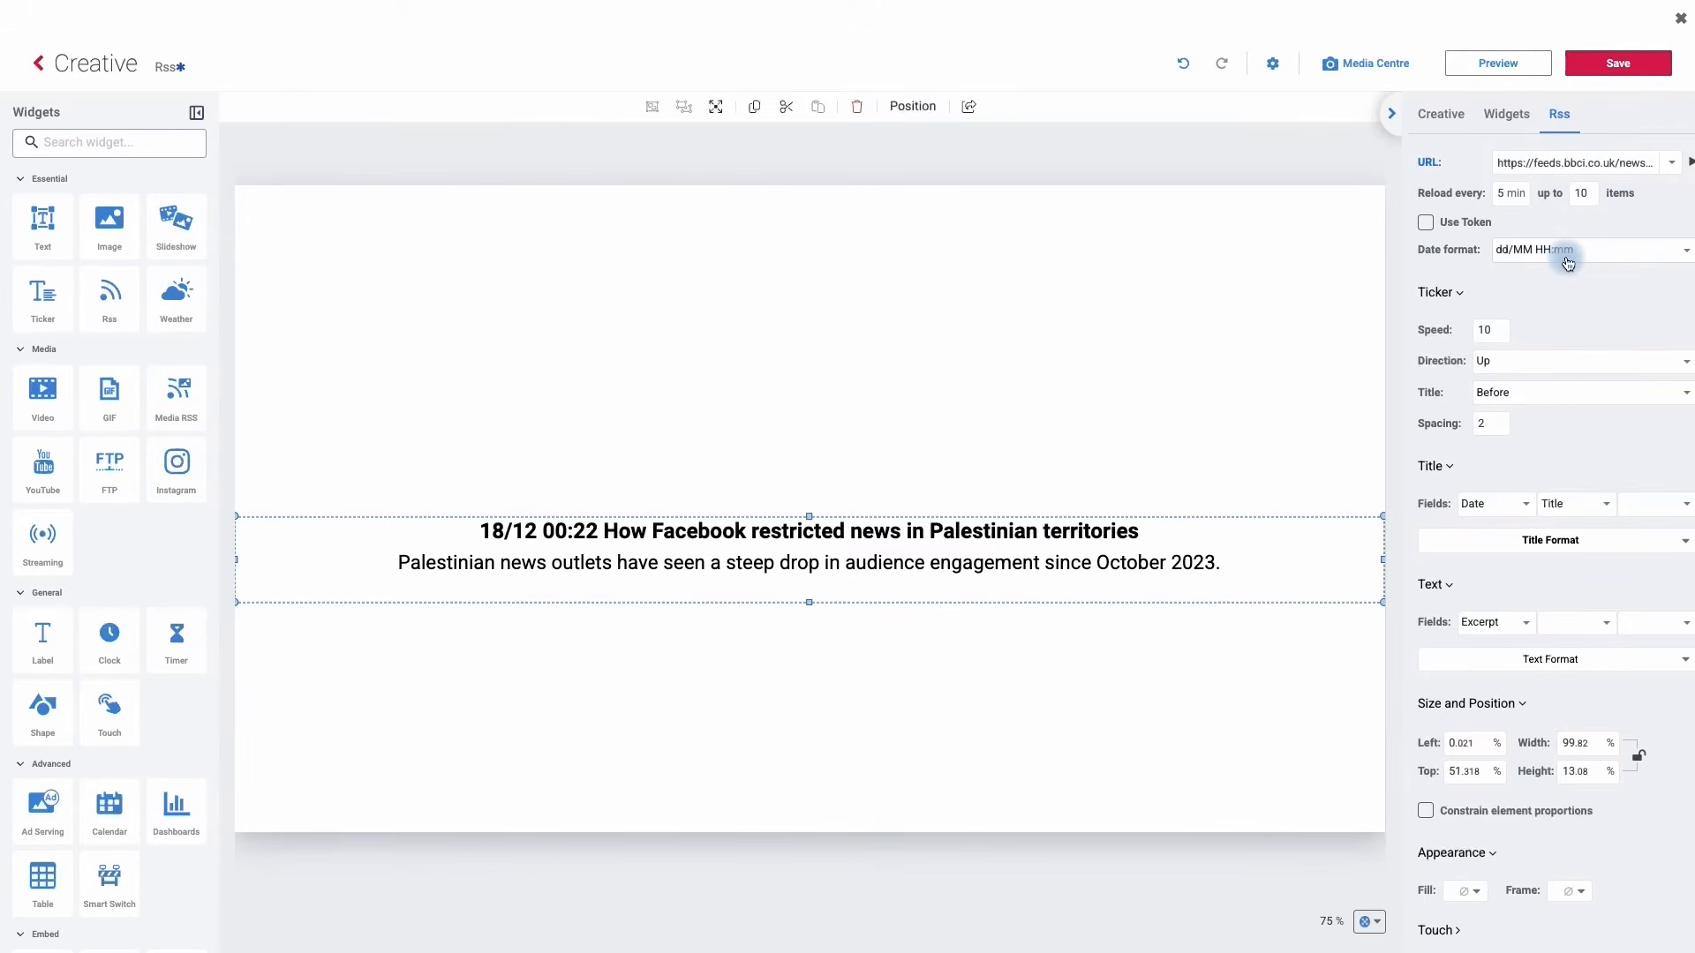
Set the Rss widget's date format to dd.MM.yyyy
left_click(1616, 259)
scroll(1607, 281, "down", 2)
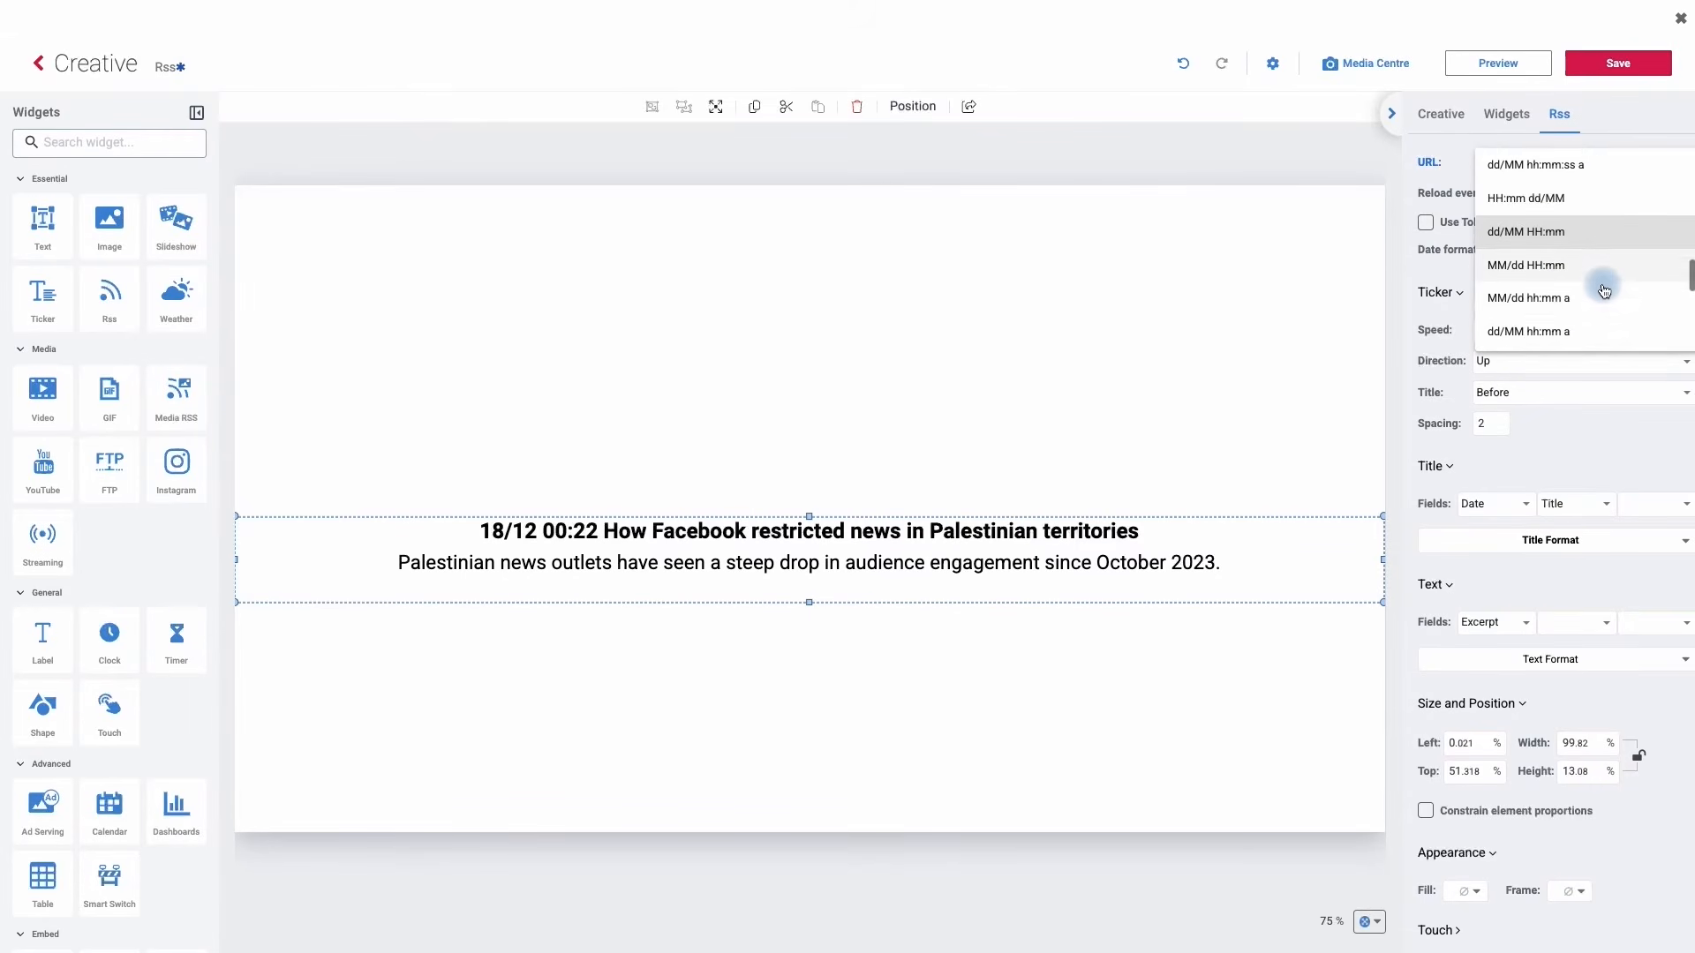
scroll(1604, 291, "down", 3)
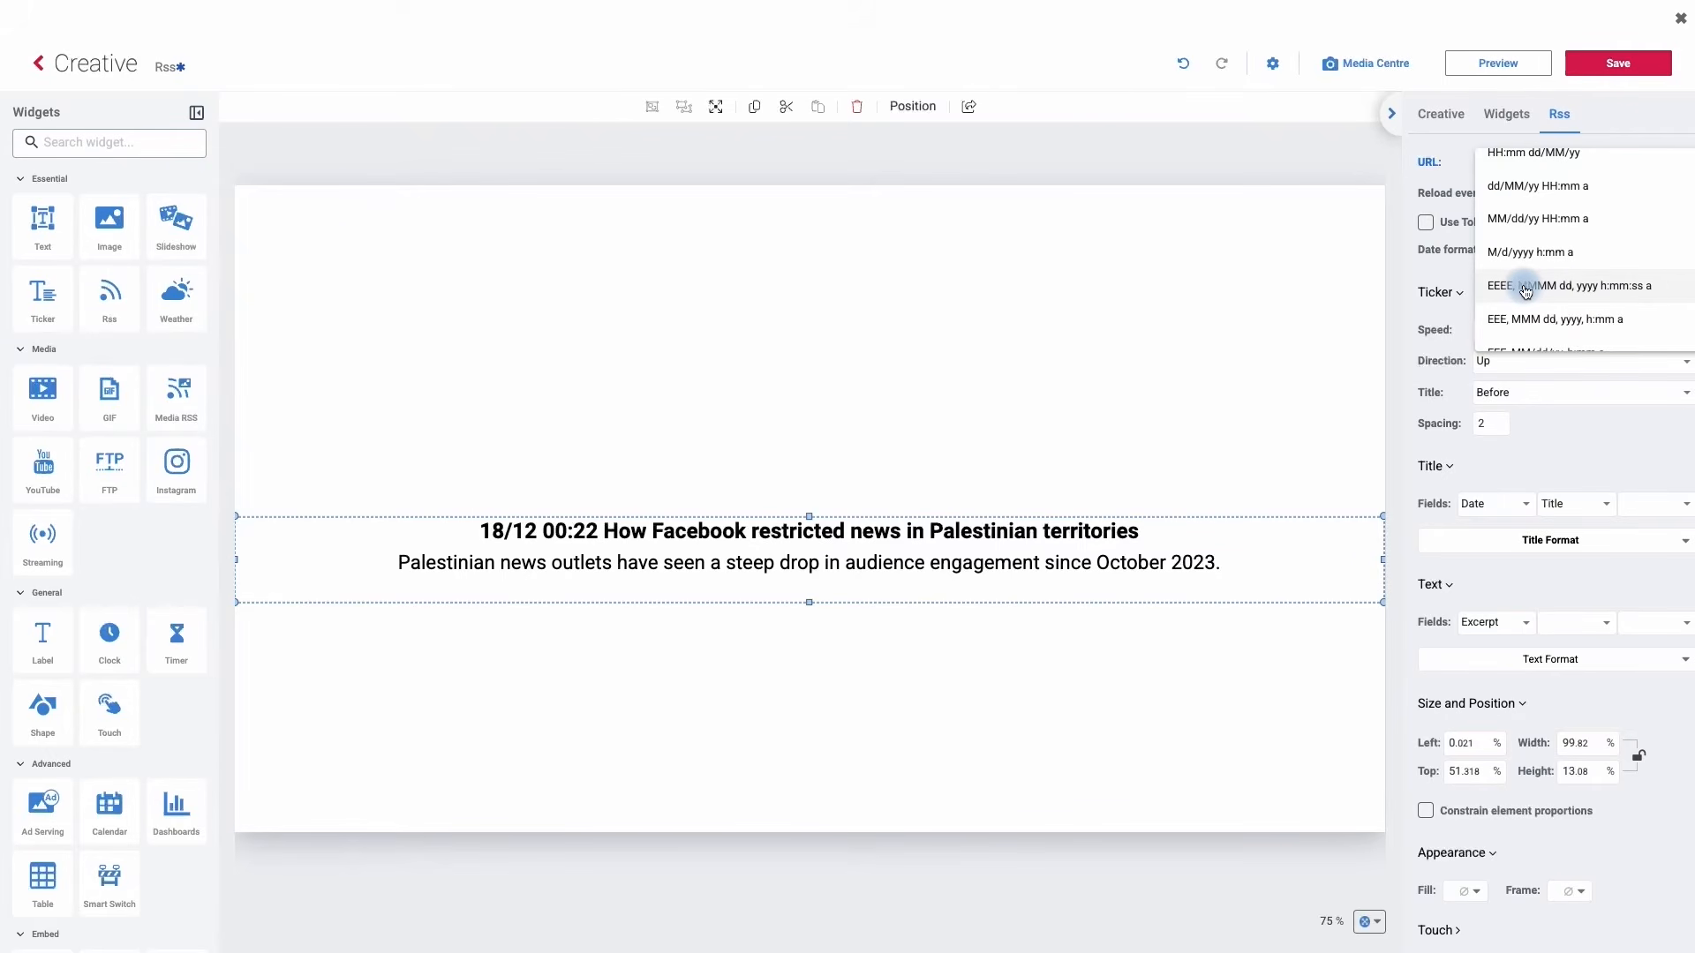
scroll(1530, 291, "down", 5)
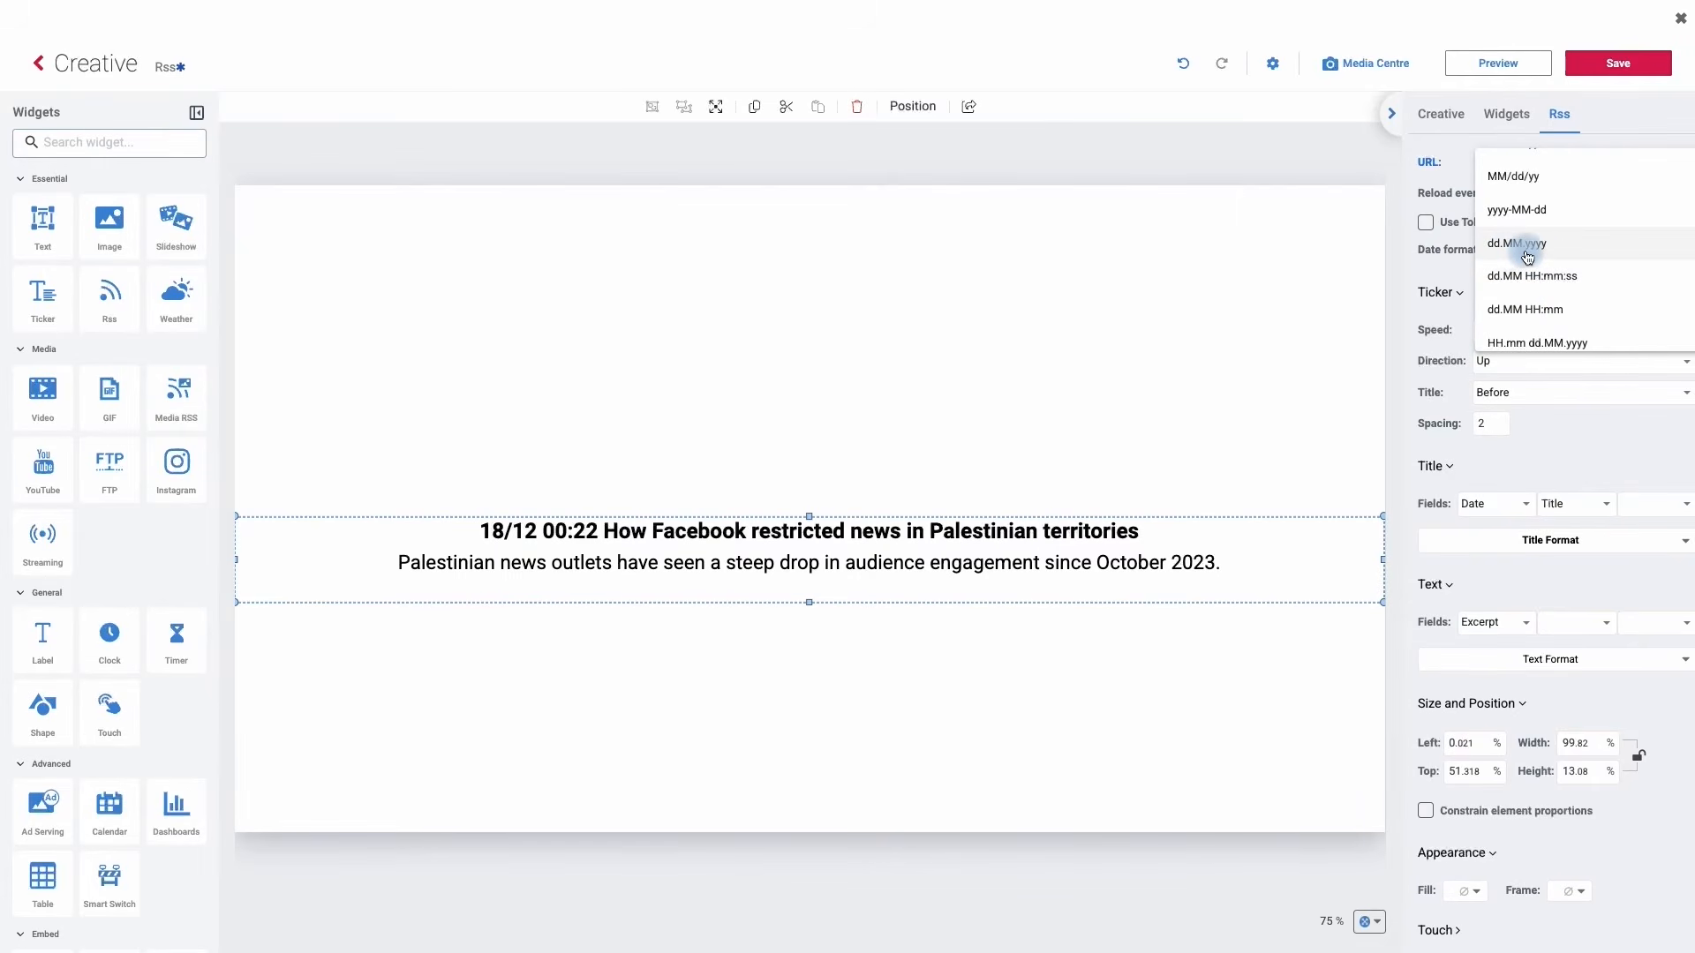
left_click(1527, 256)
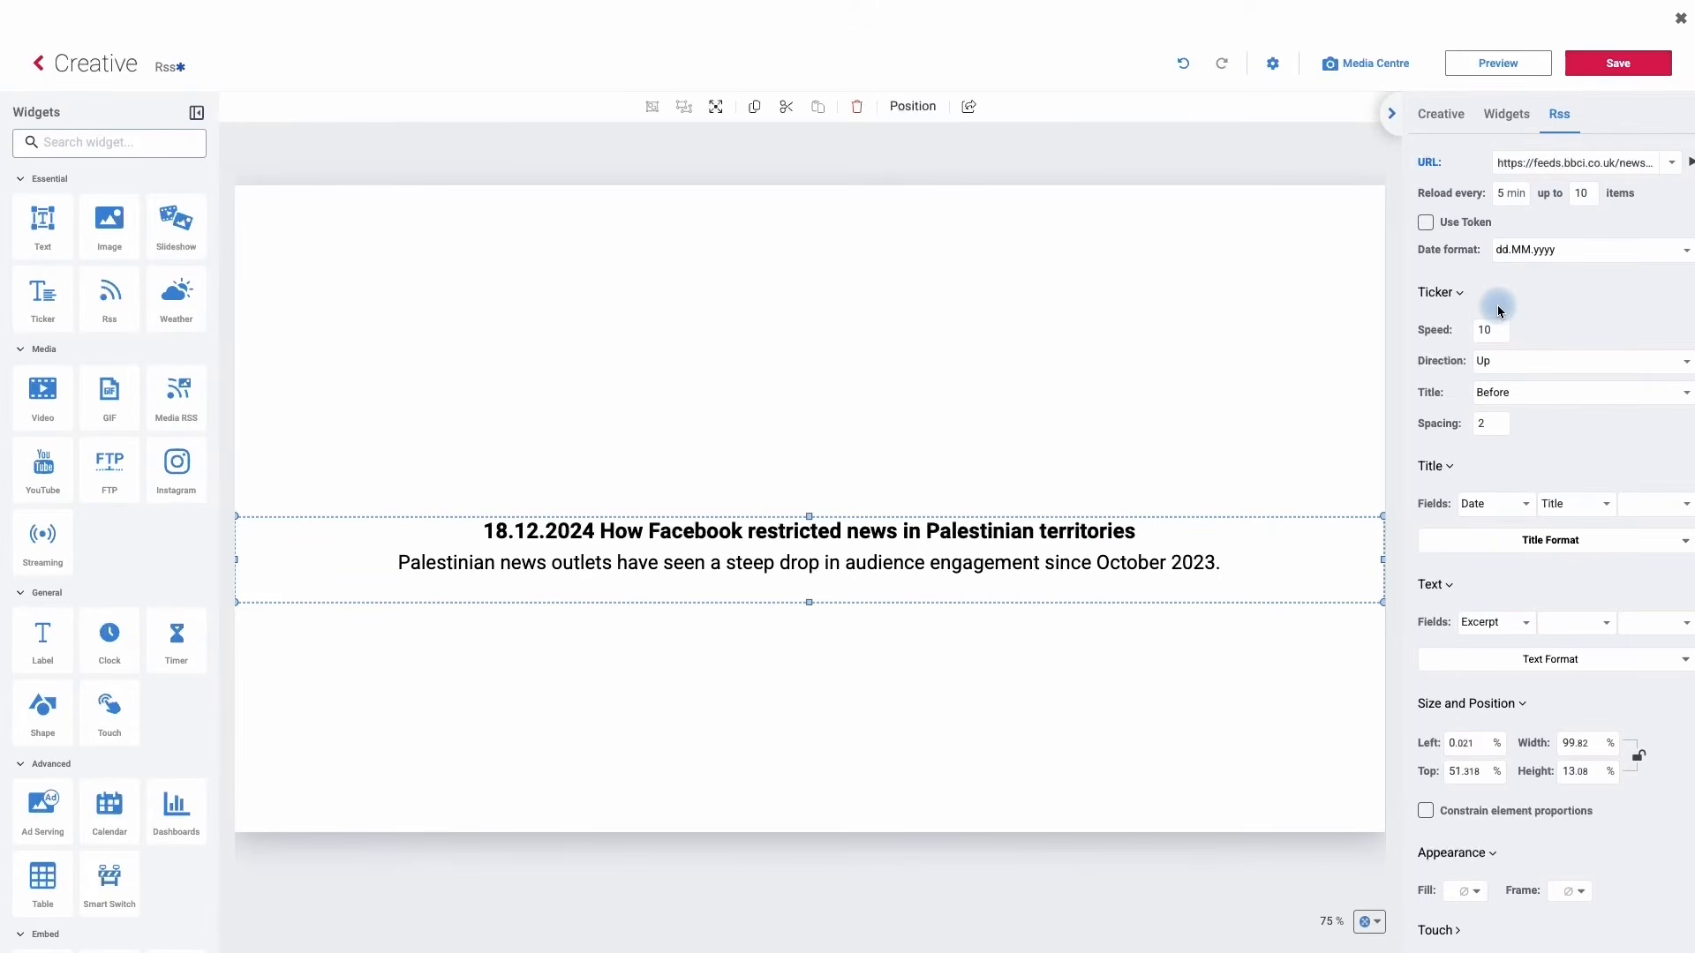
Set the ticker's speed to 16 and its direction to Left
double_click(1488, 332)
left_click(1504, 329)
left_click(1504, 329)
left_click(1504, 329)
left_click(1503, 328)
left_click(1503, 328)
left_click(1503, 328)
left_click(1526, 362)
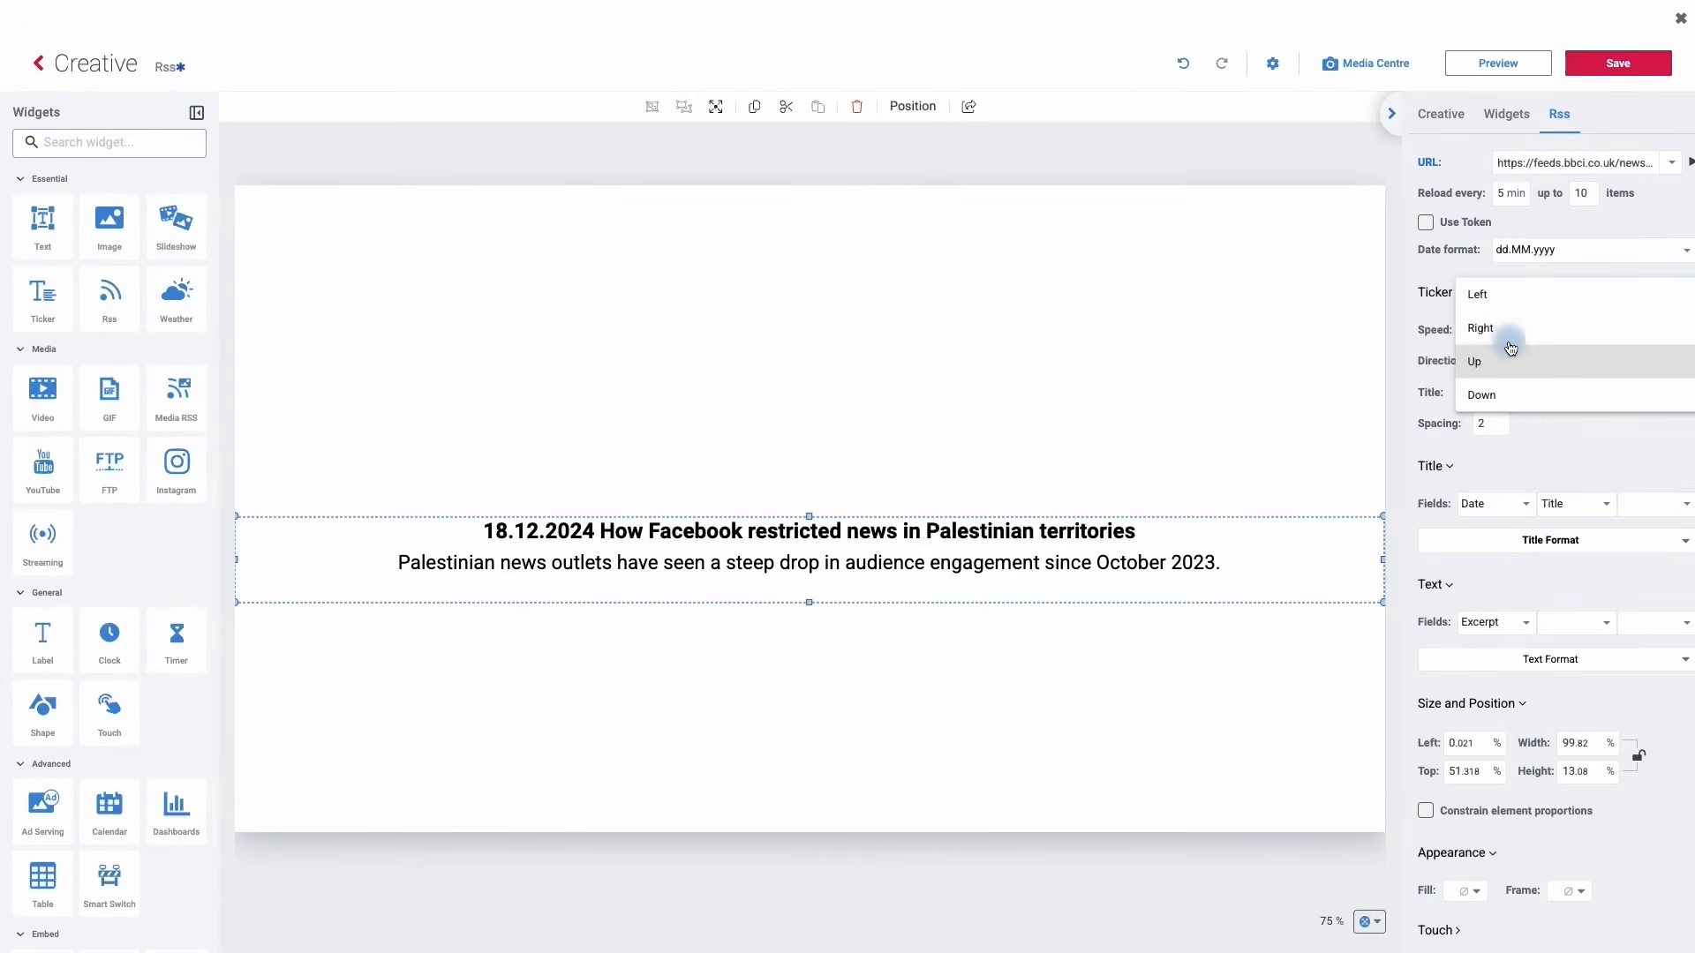
left_click(1504, 306)
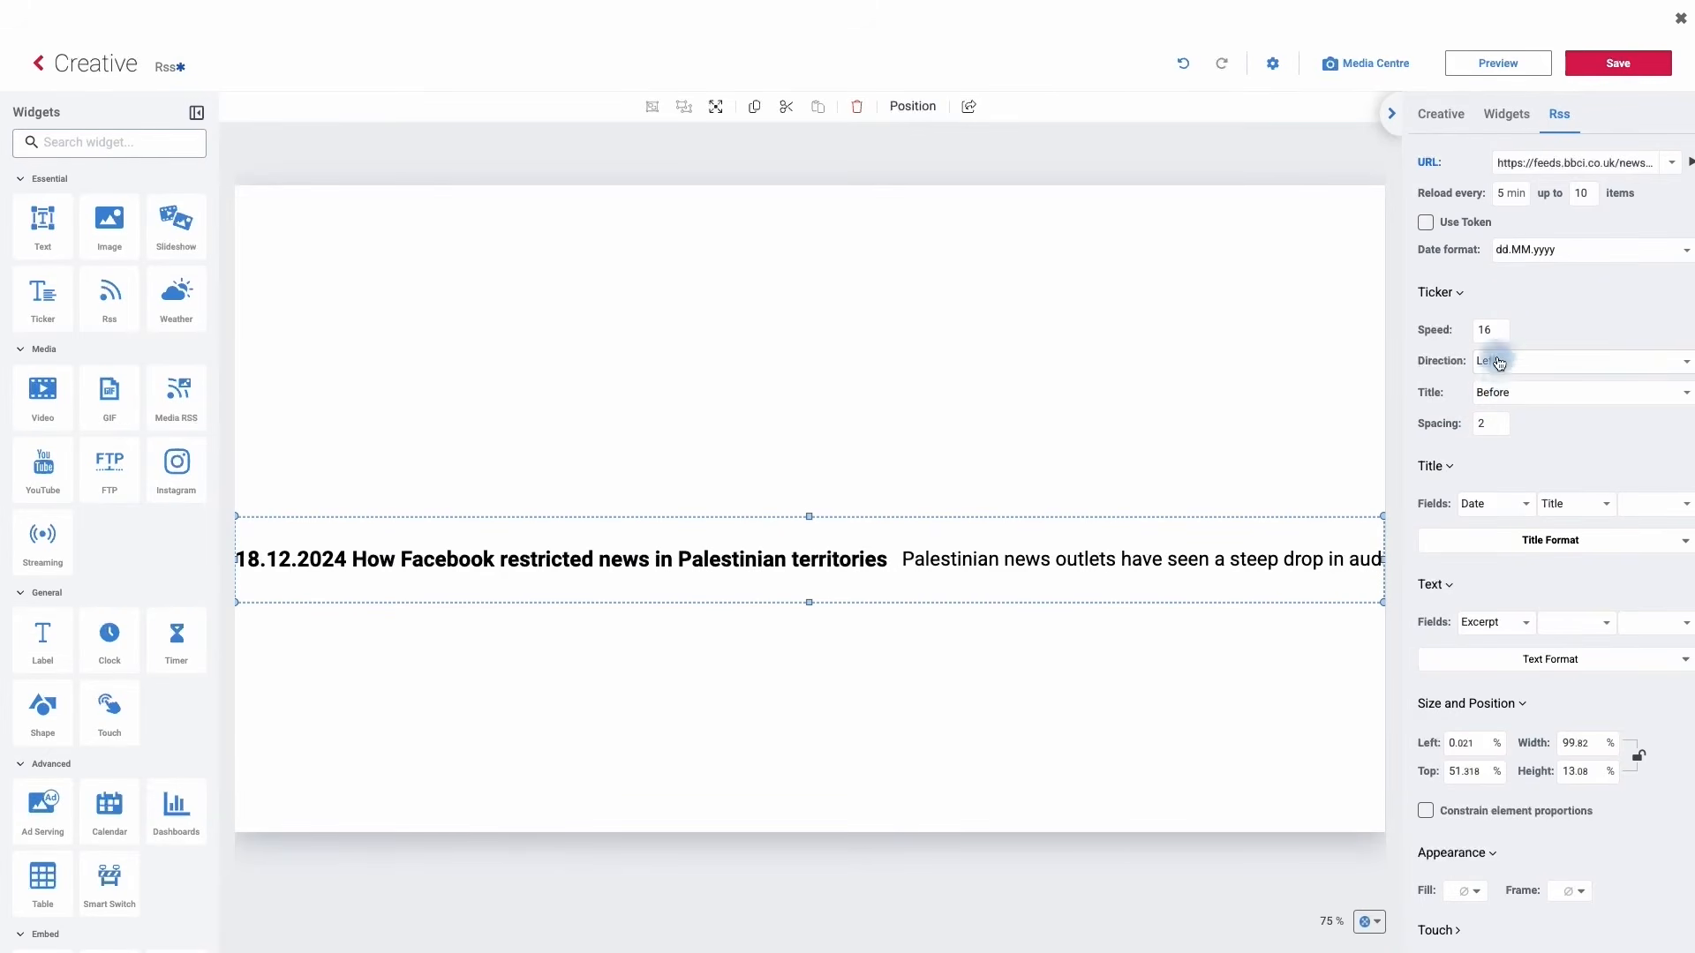
Preview the creative to check how the ticker scrolls, and close the preview
left_click(1498, 79)
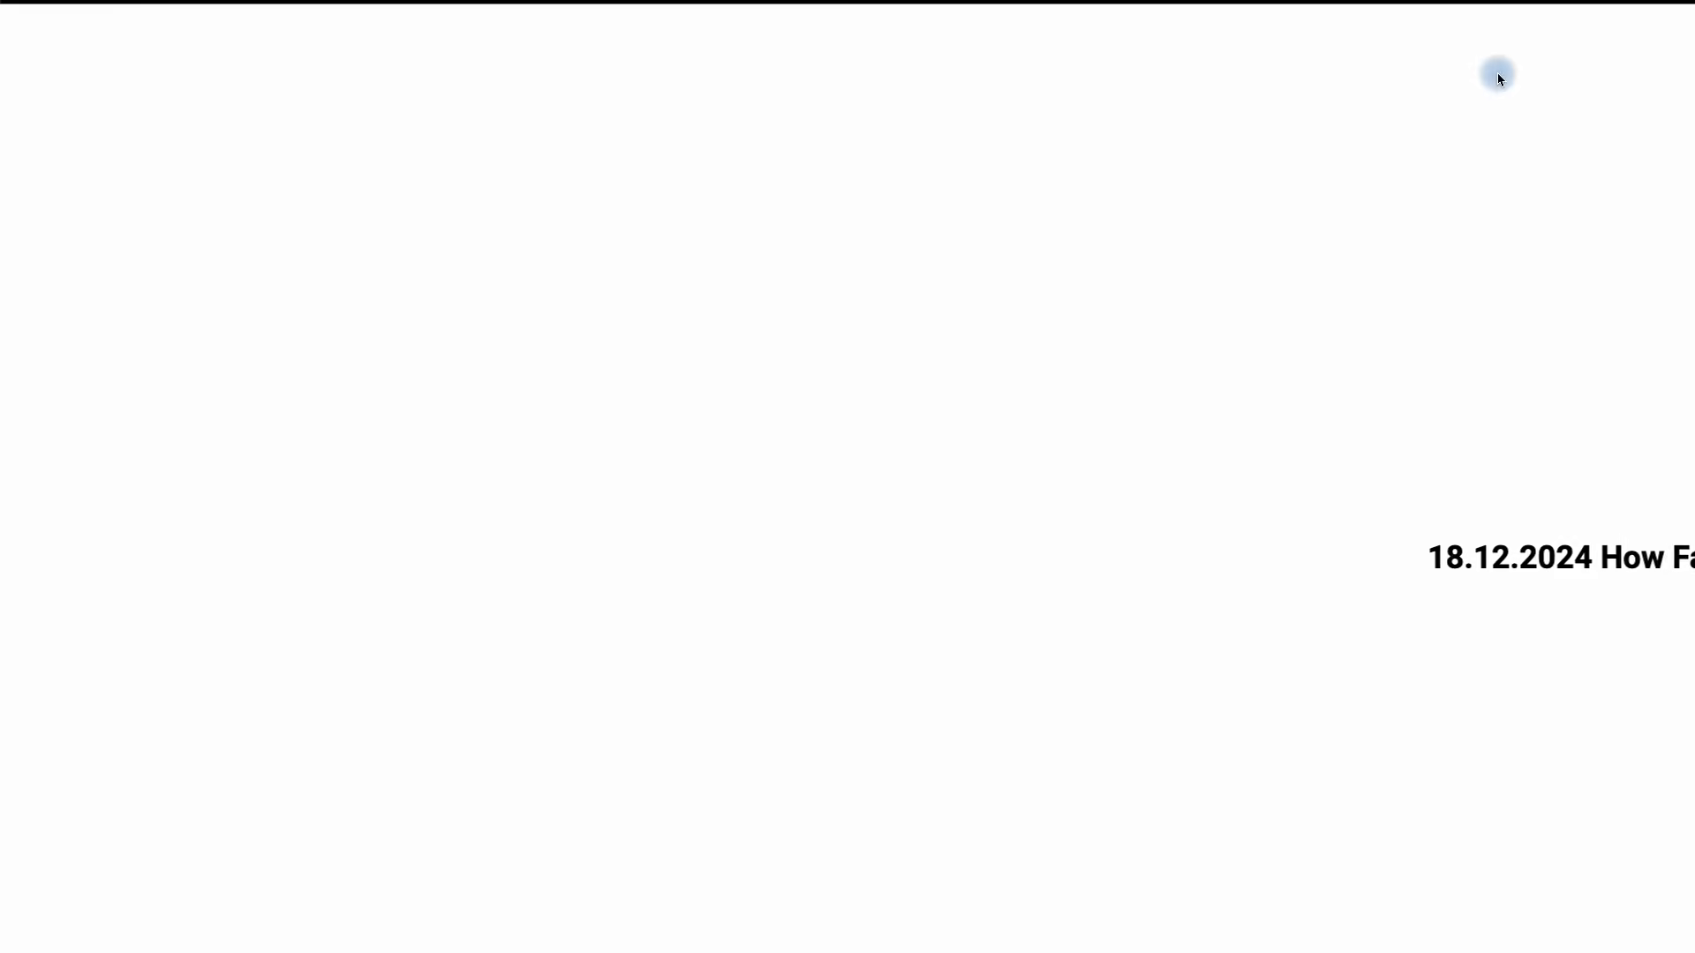
mouse_move(1510, 114)
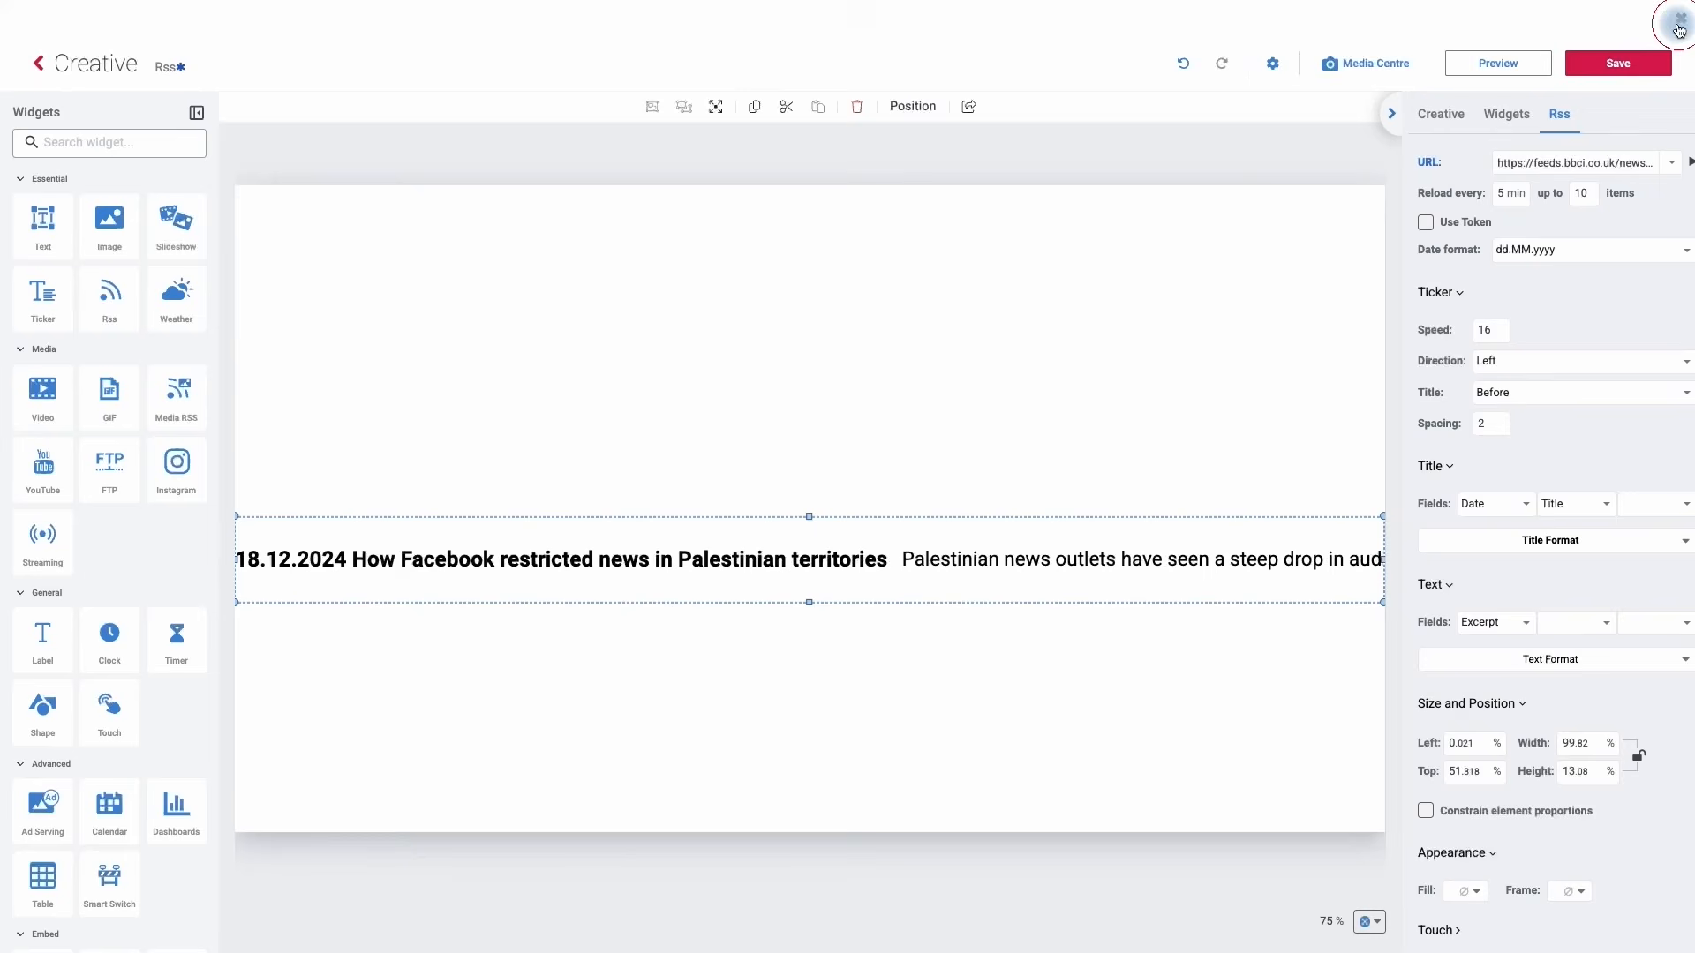
left_click(1671, 26)
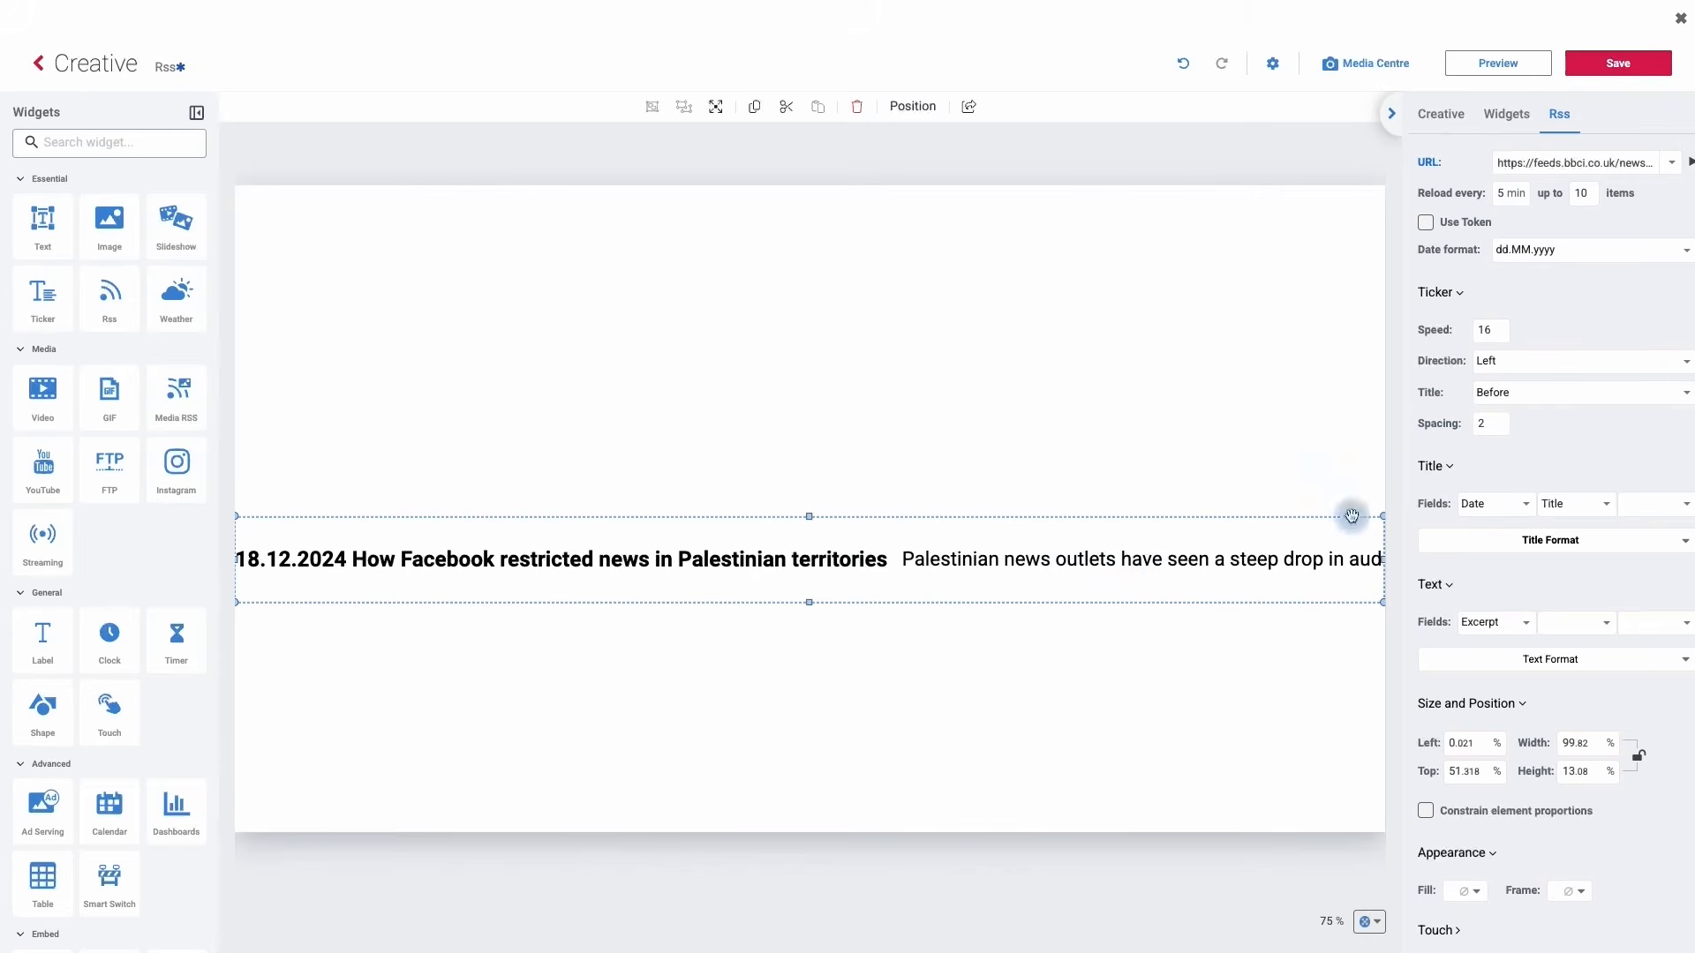
Try placing the ticker's title after the text, and set it back to Before
left_click(1498, 397)
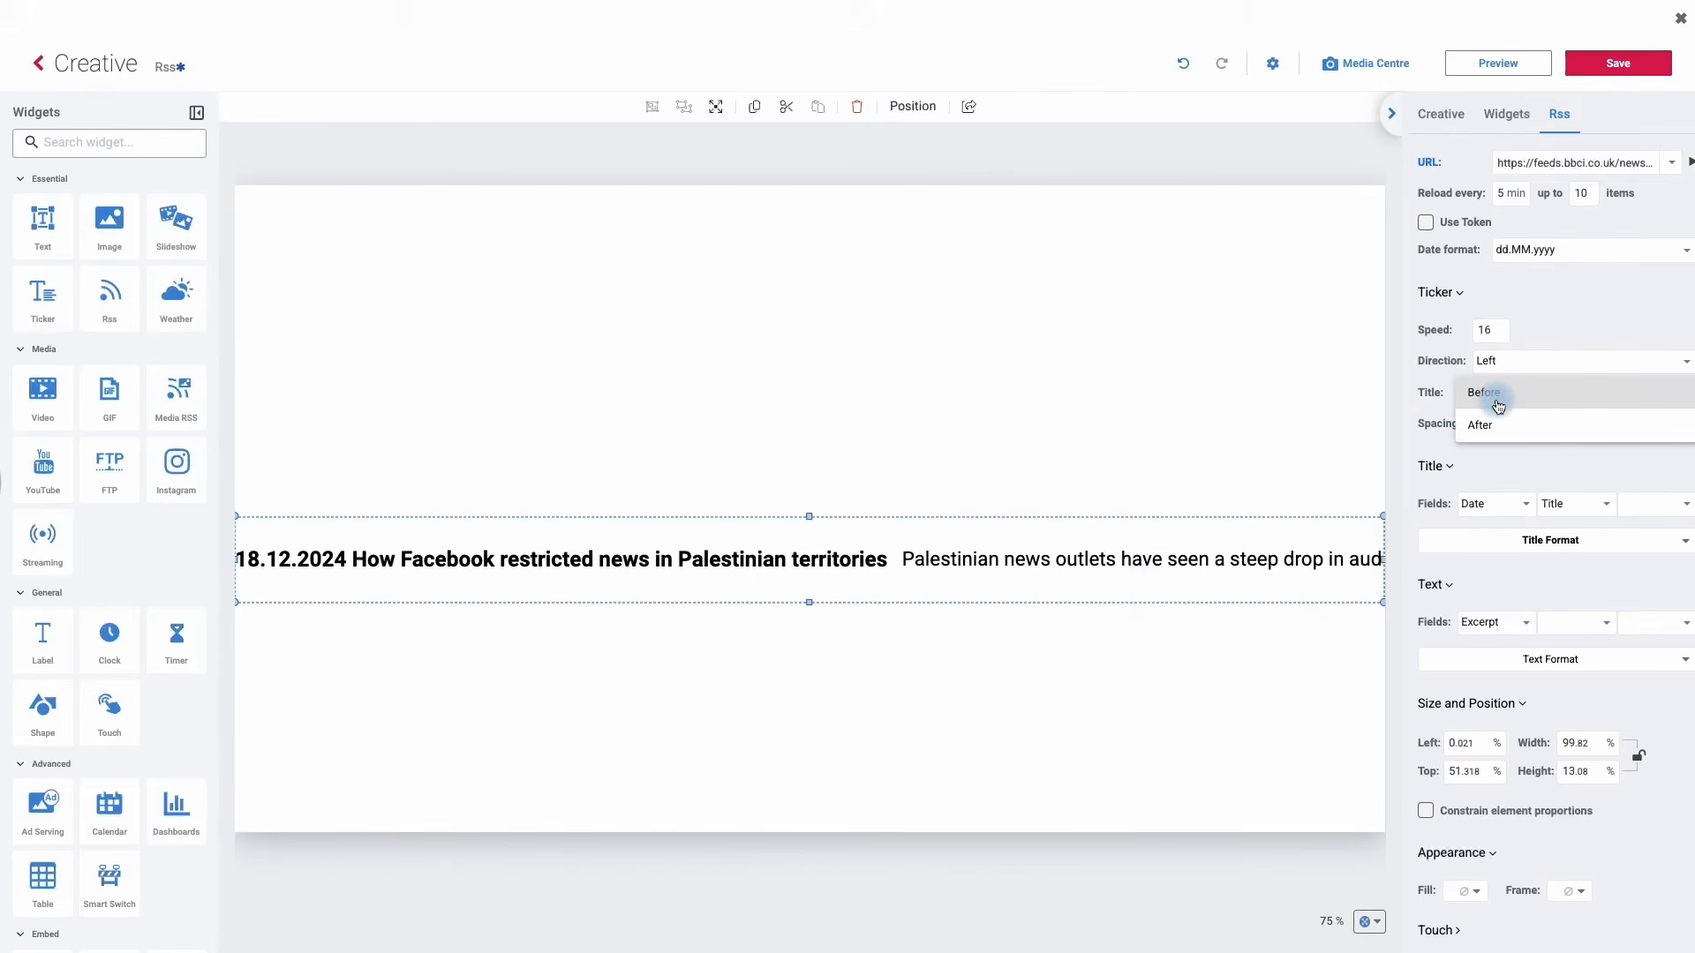
left_click(1492, 426)
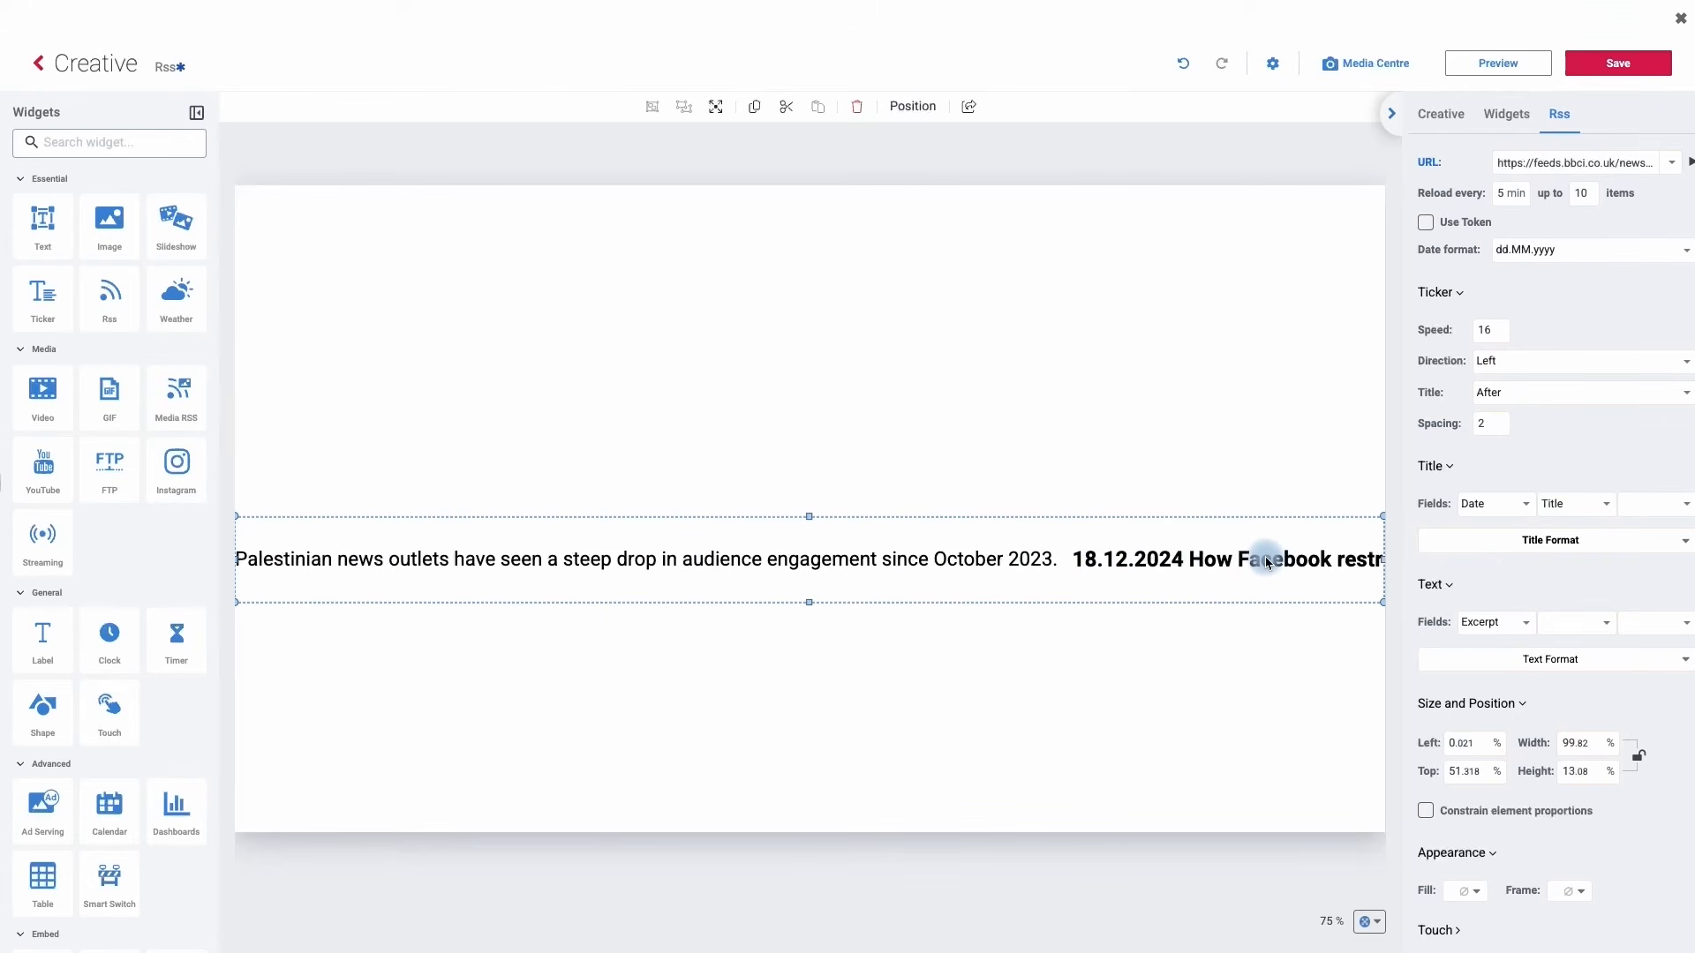
left_click(1523, 396)
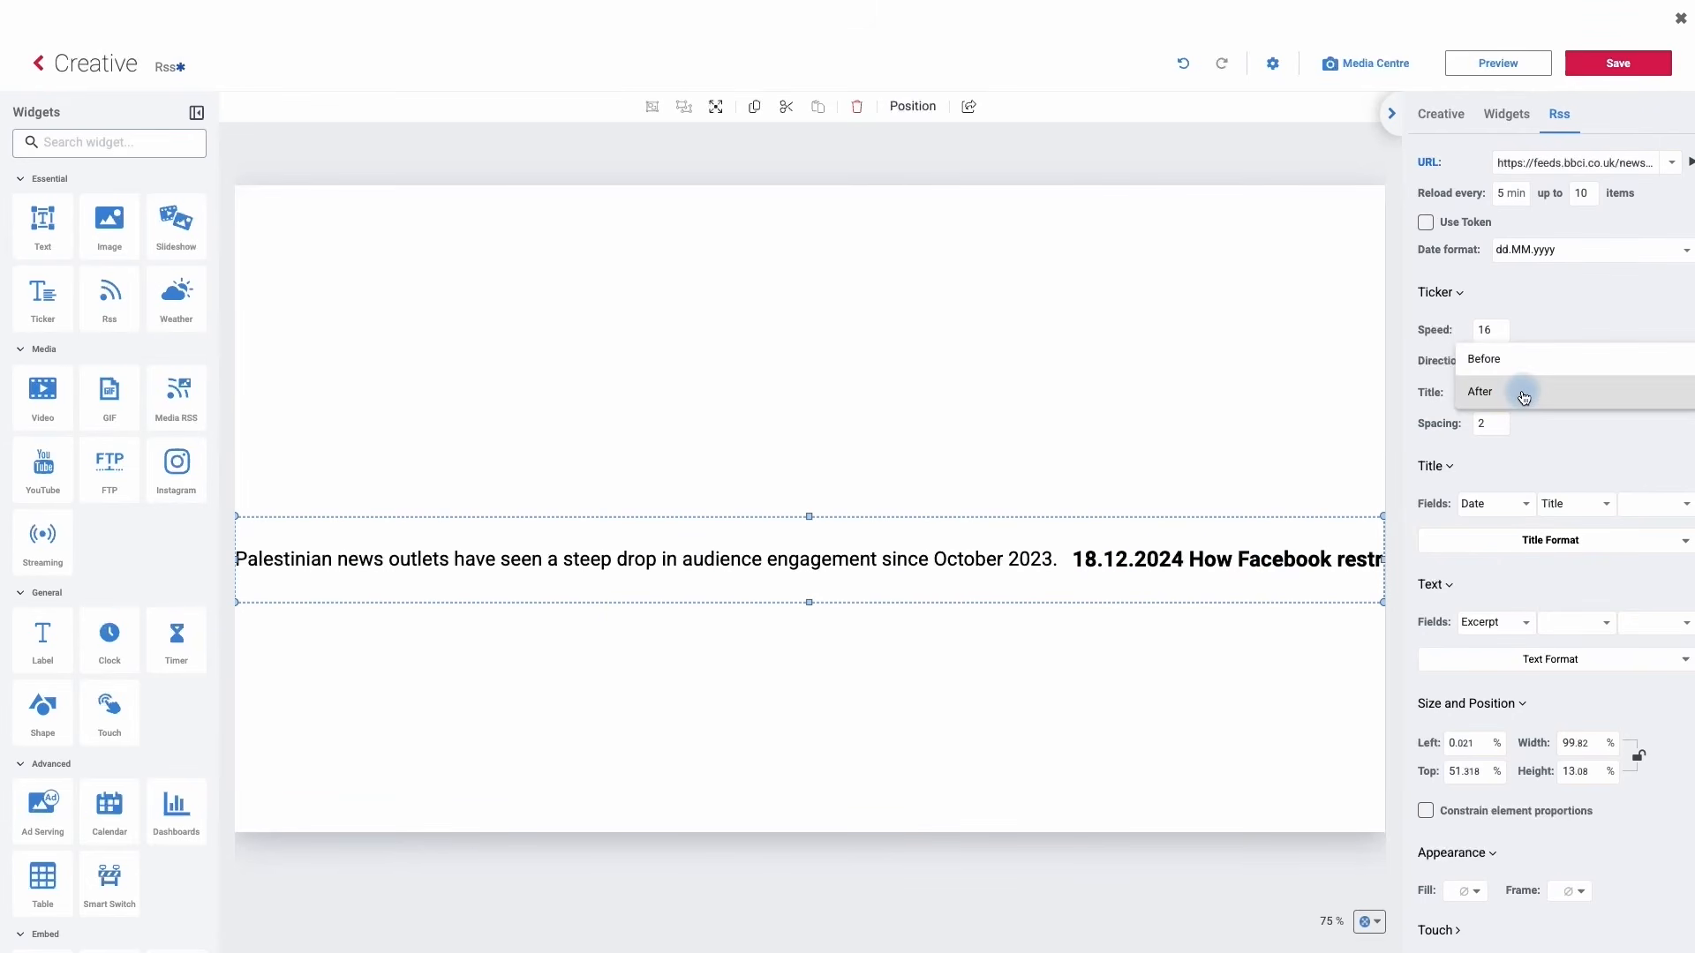
left_click(1518, 363)
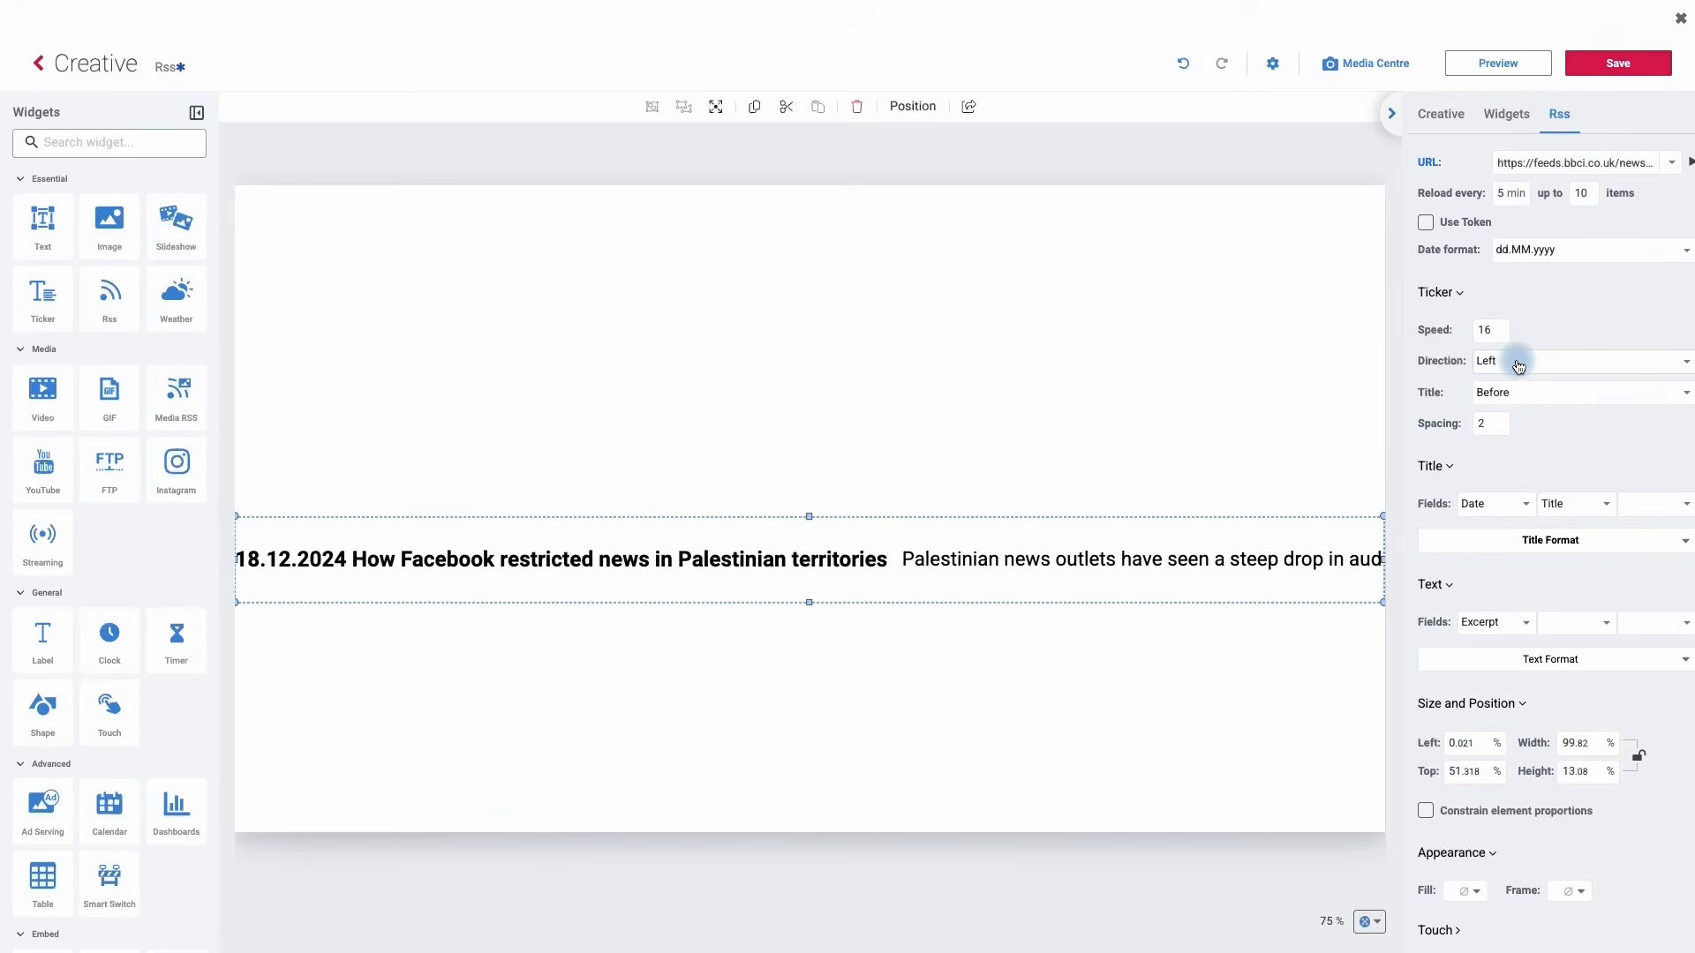
Reorder the ticker's title fields so that Title comes first and Date second
double_click(1492, 427)
left_click(1489, 509)
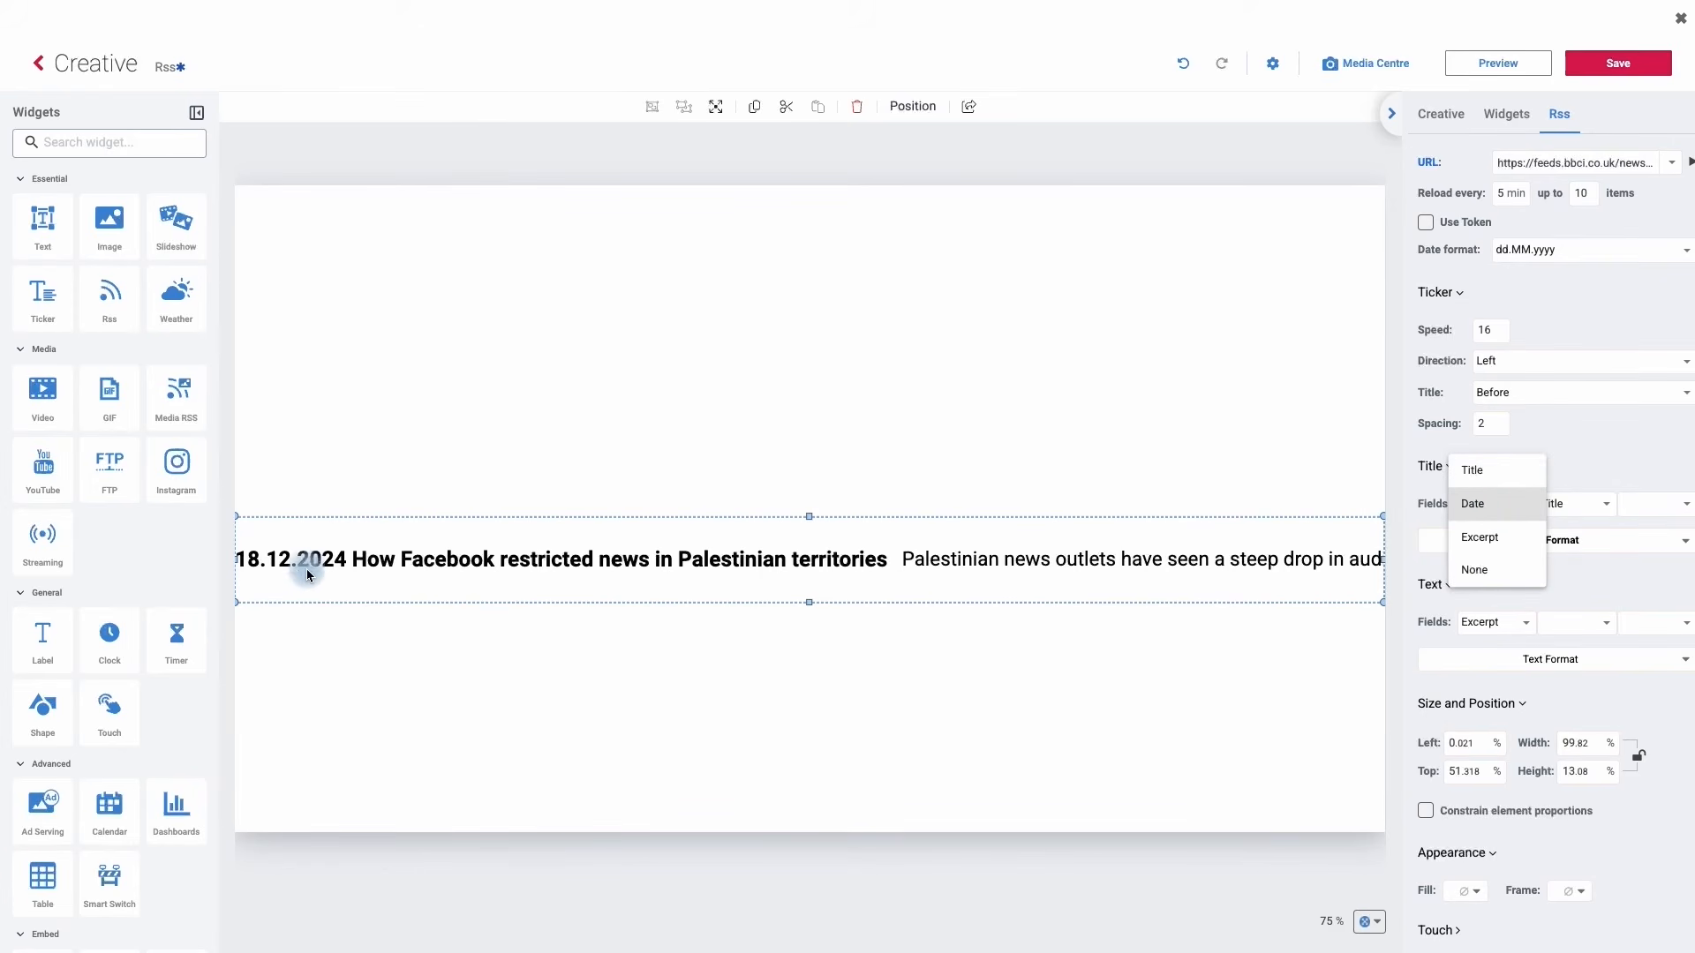
left_click(1472, 477)
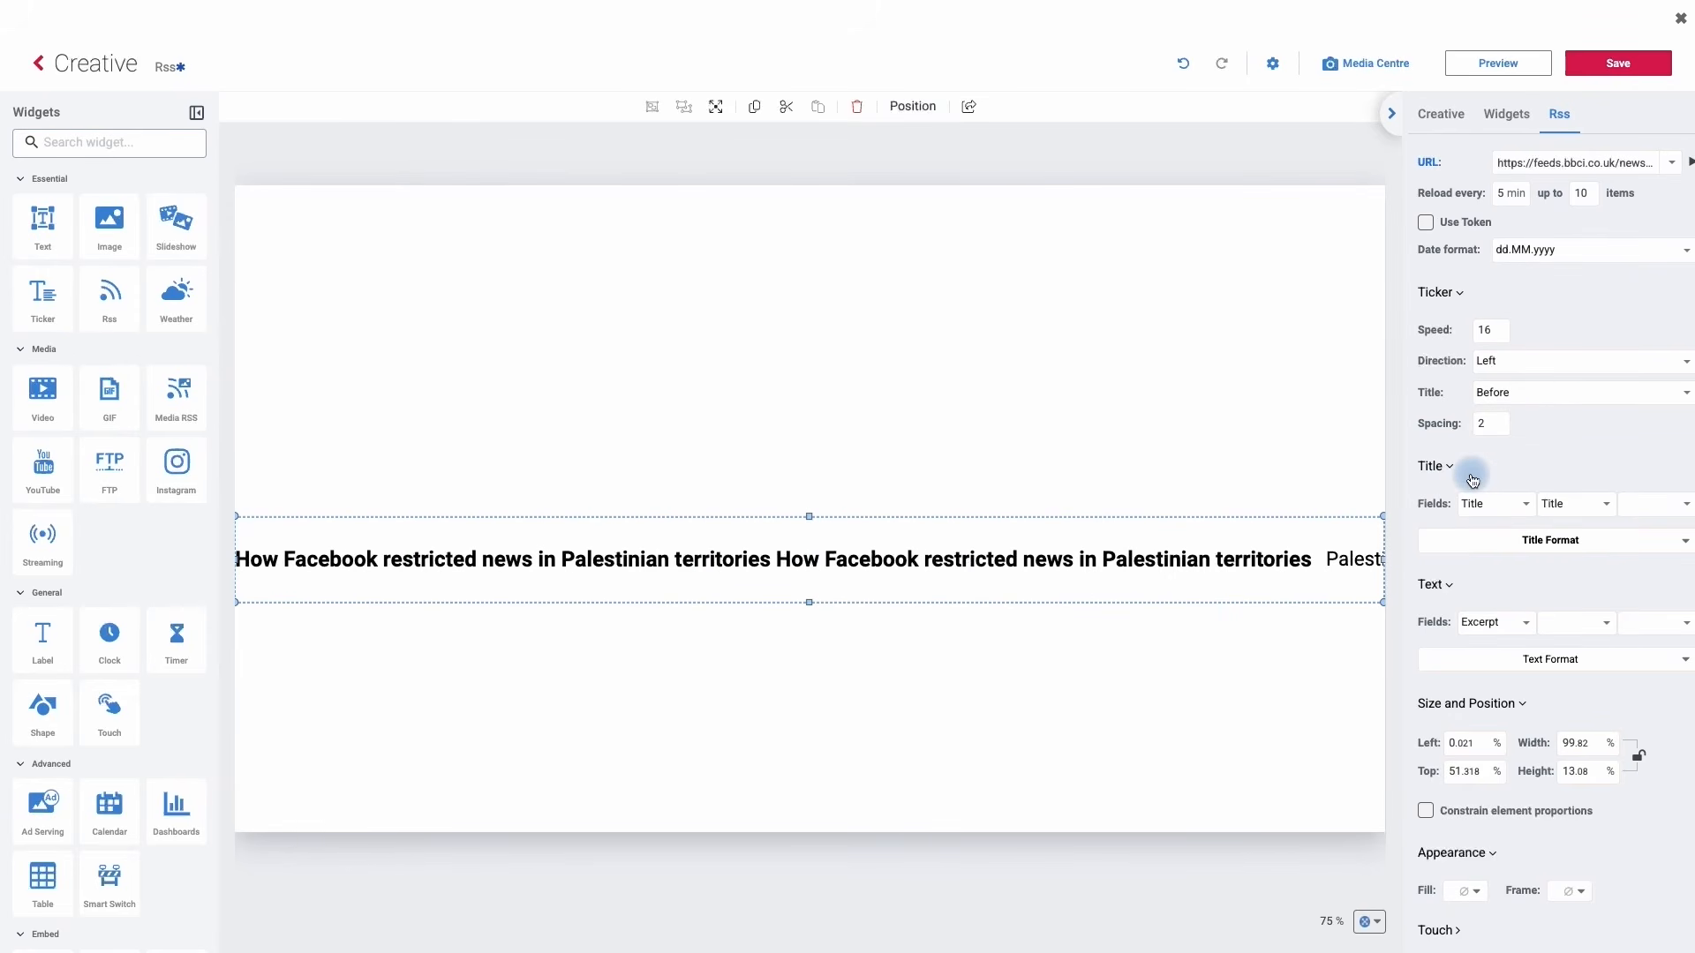
left_click(1562, 509)
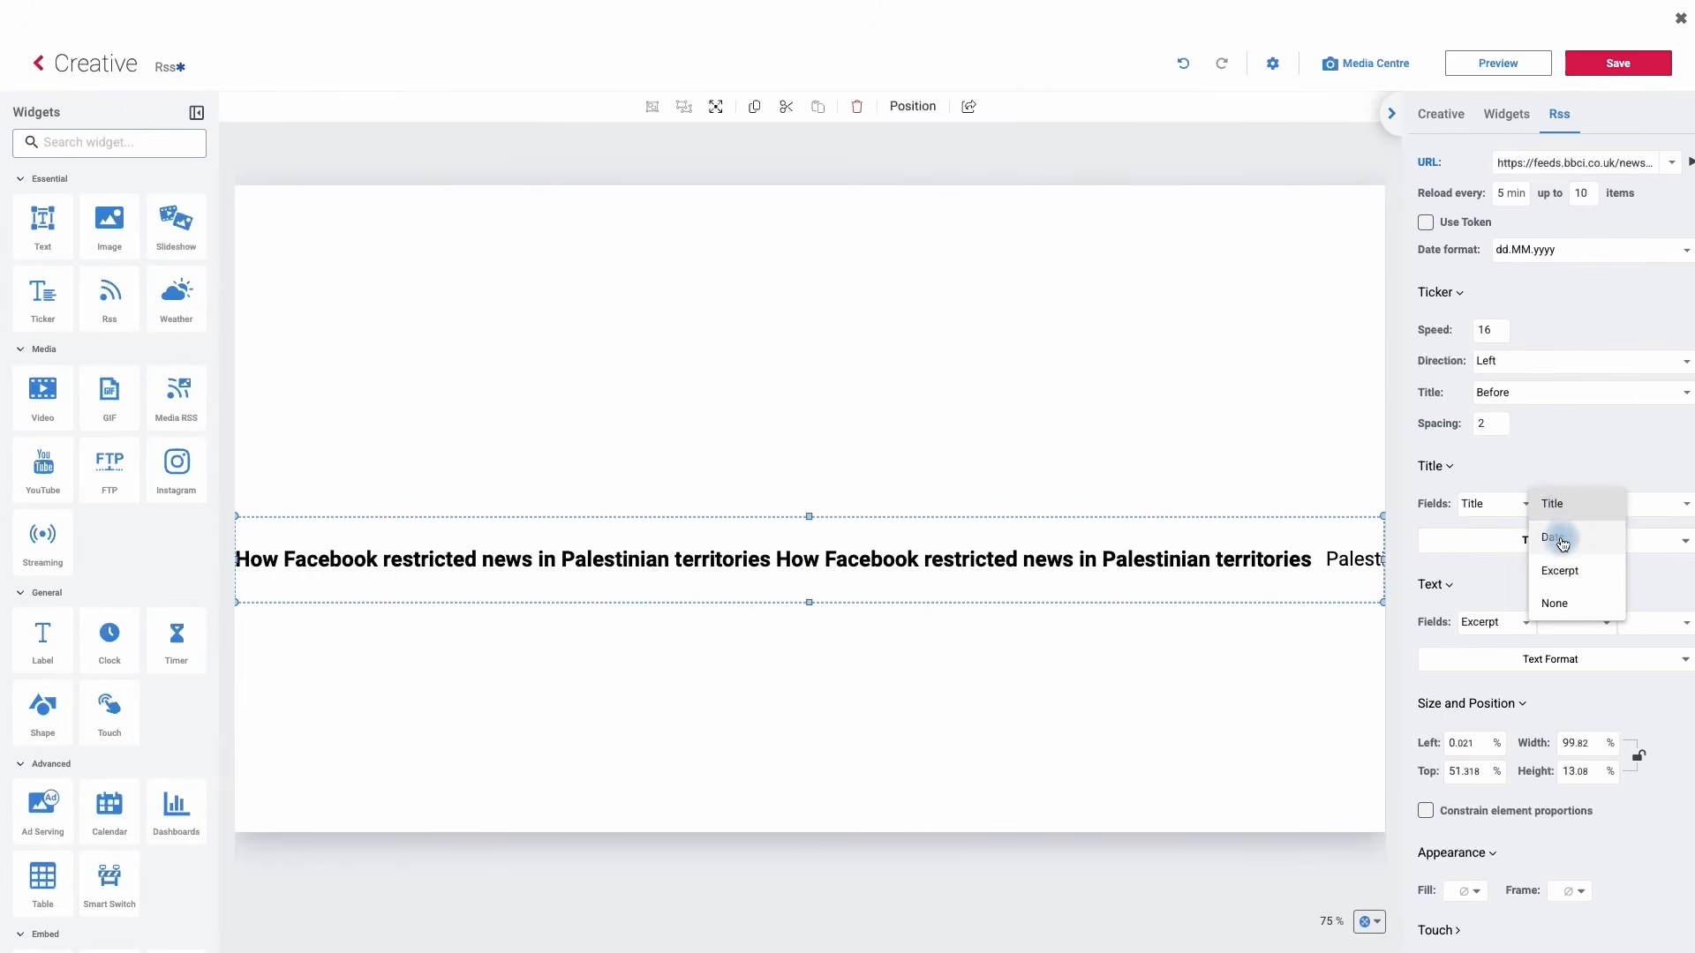
left_click(1559, 538)
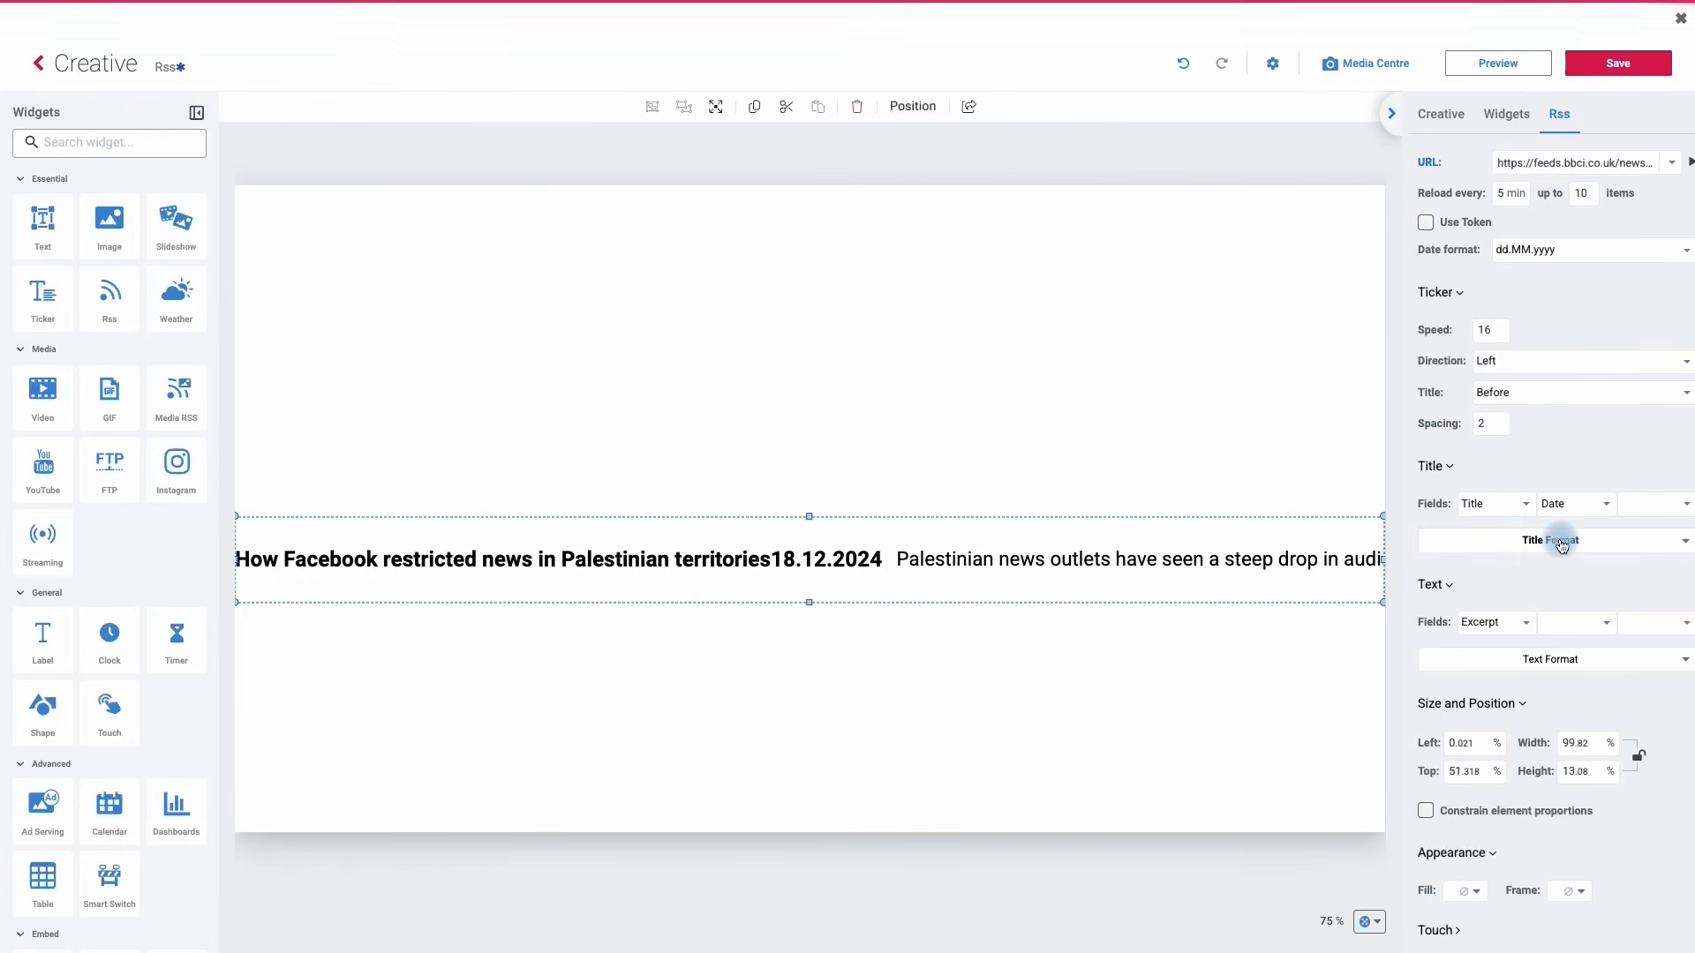
Swap the ticker's title fields so that Date comes first and Title second
left_click(1495, 504)
left_click(1479, 536)
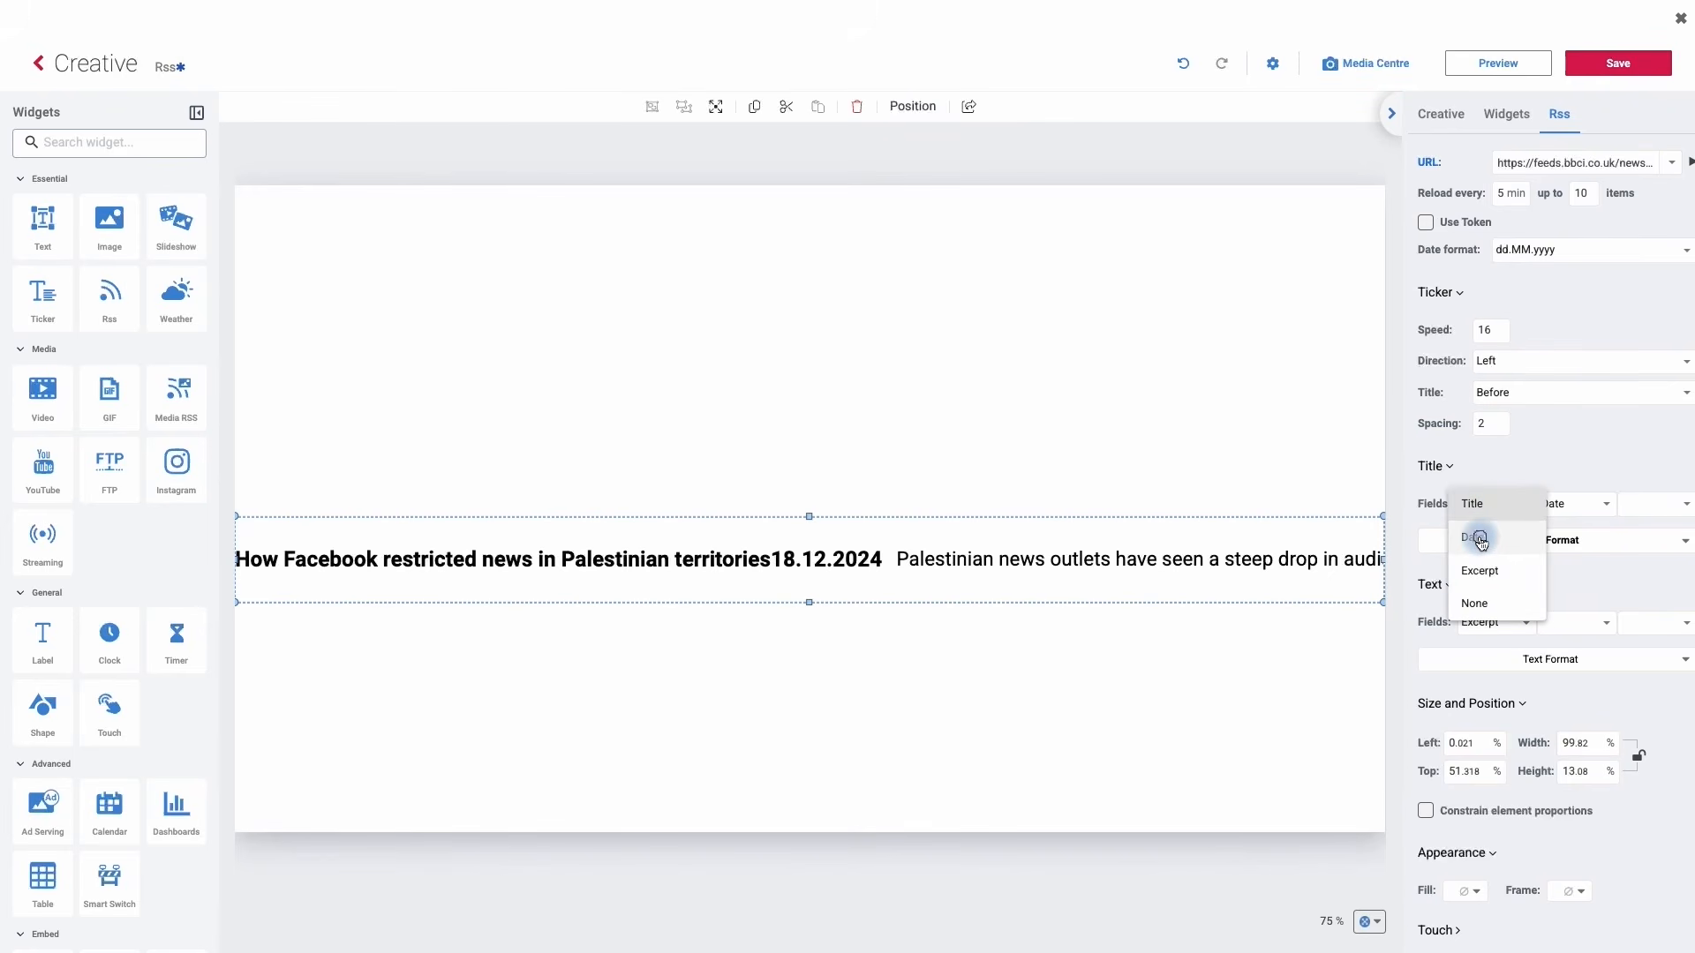
left_click(1551, 510)
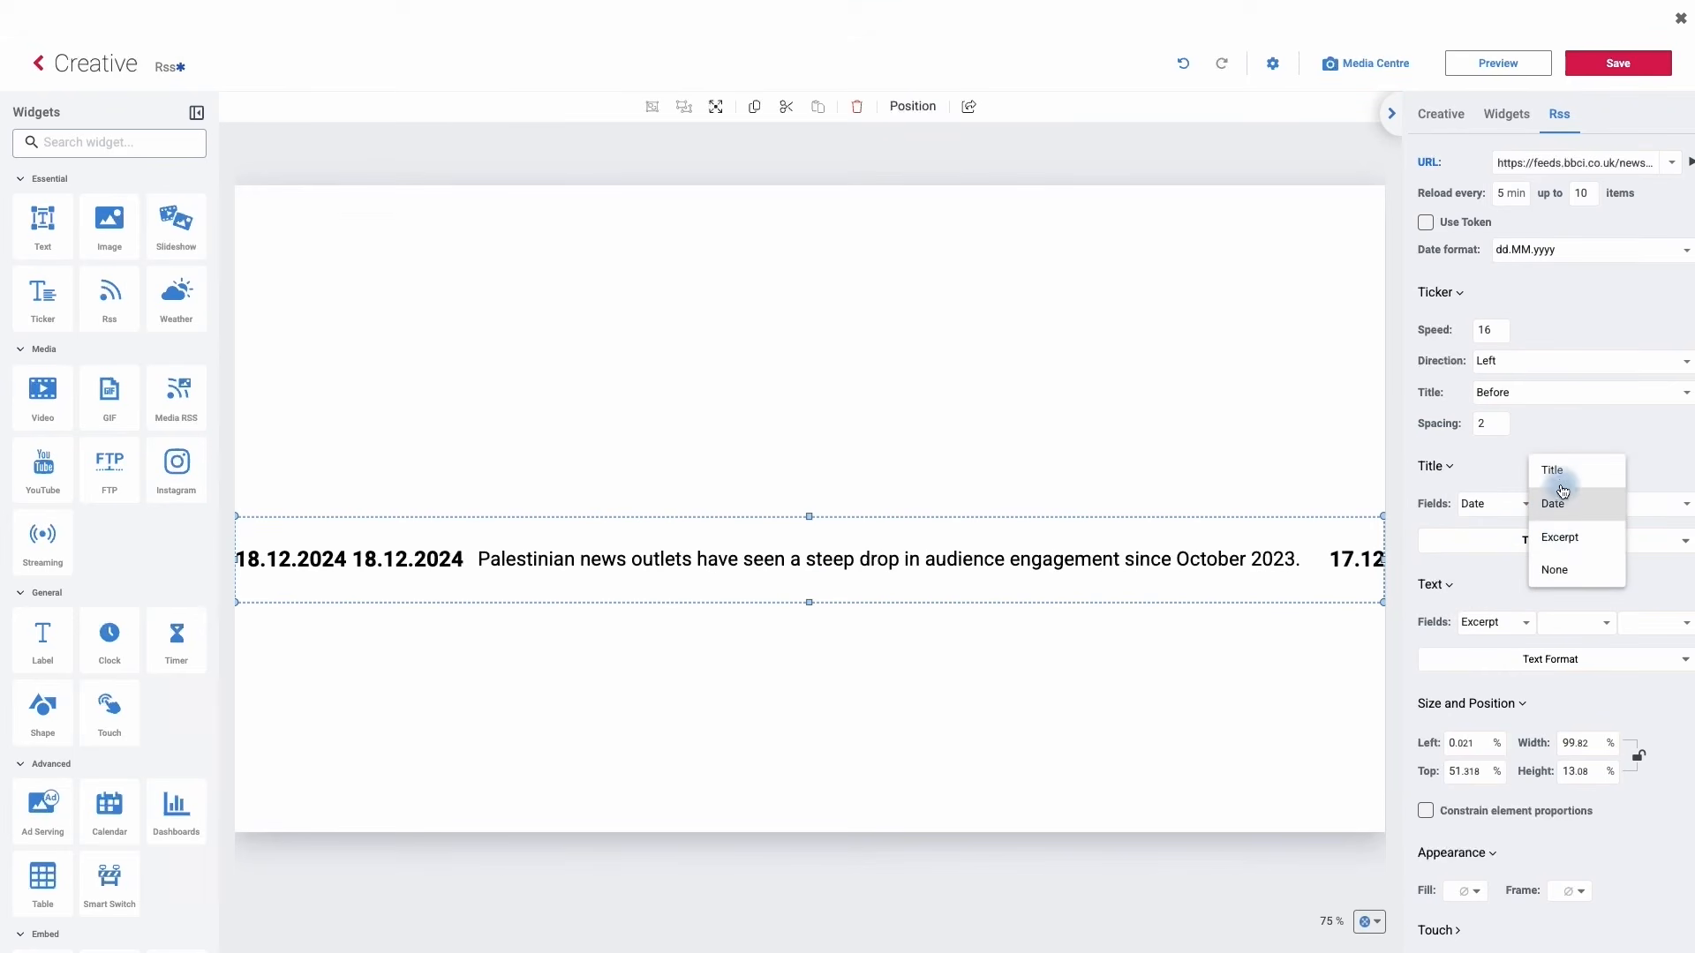
left_click(1555, 472)
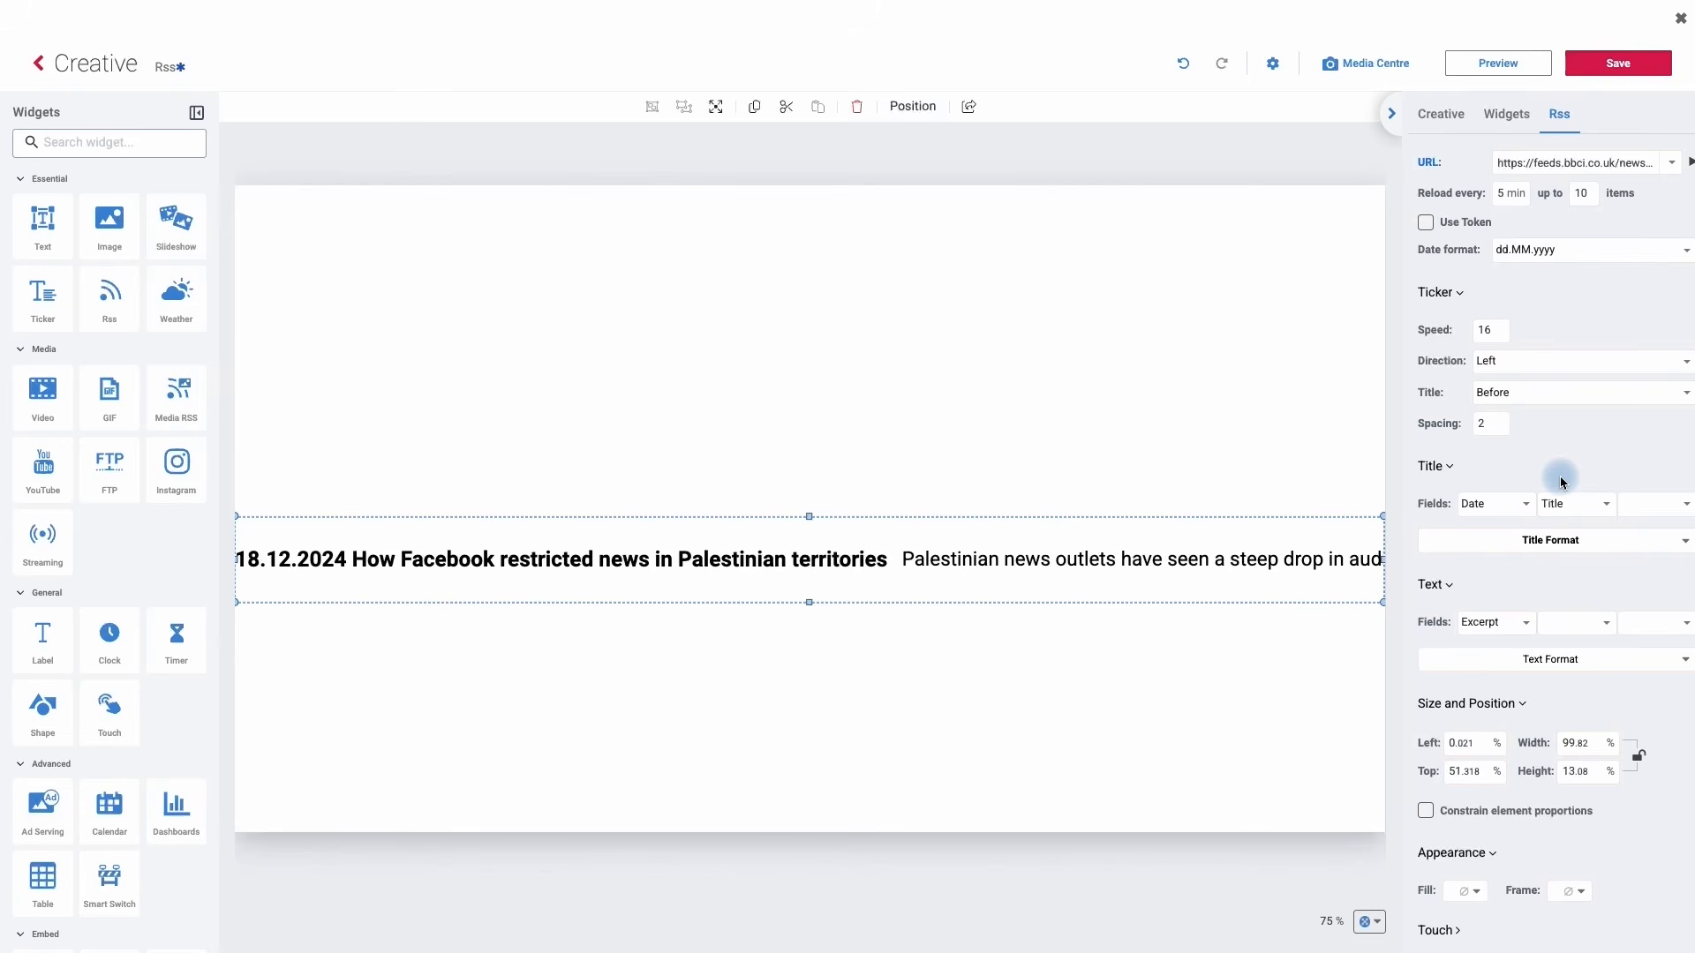
Set the font of the ticker's title to Actor at size 36
left_click(1544, 546)
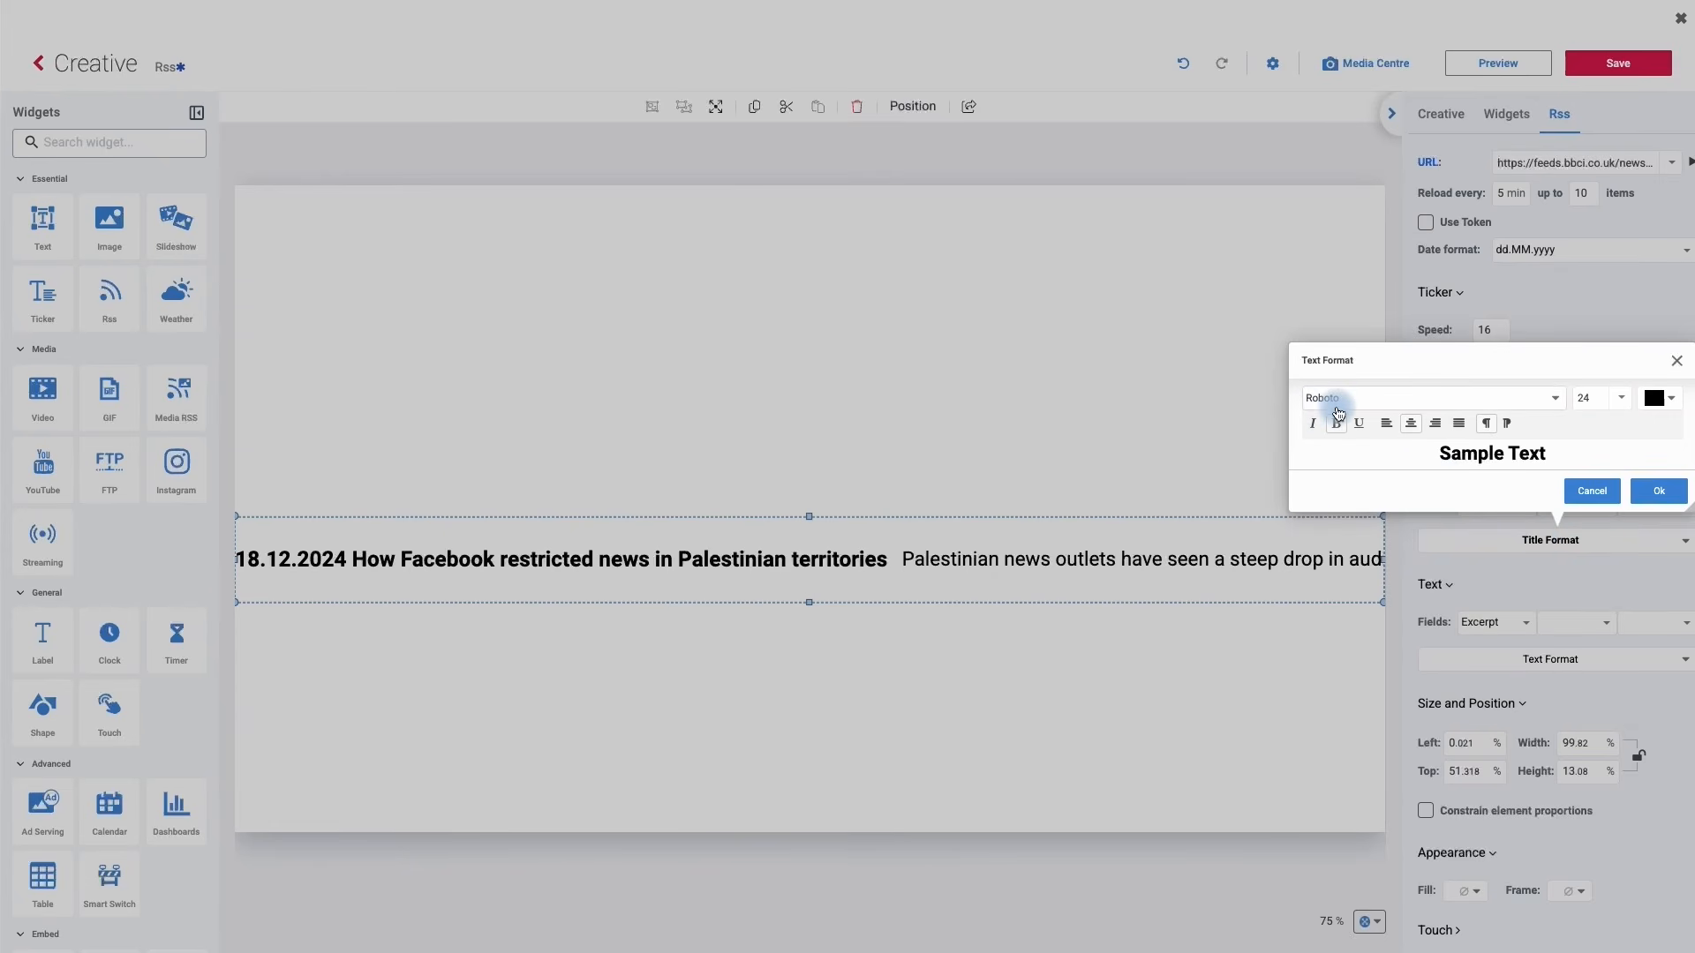
left_click(1355, 402)
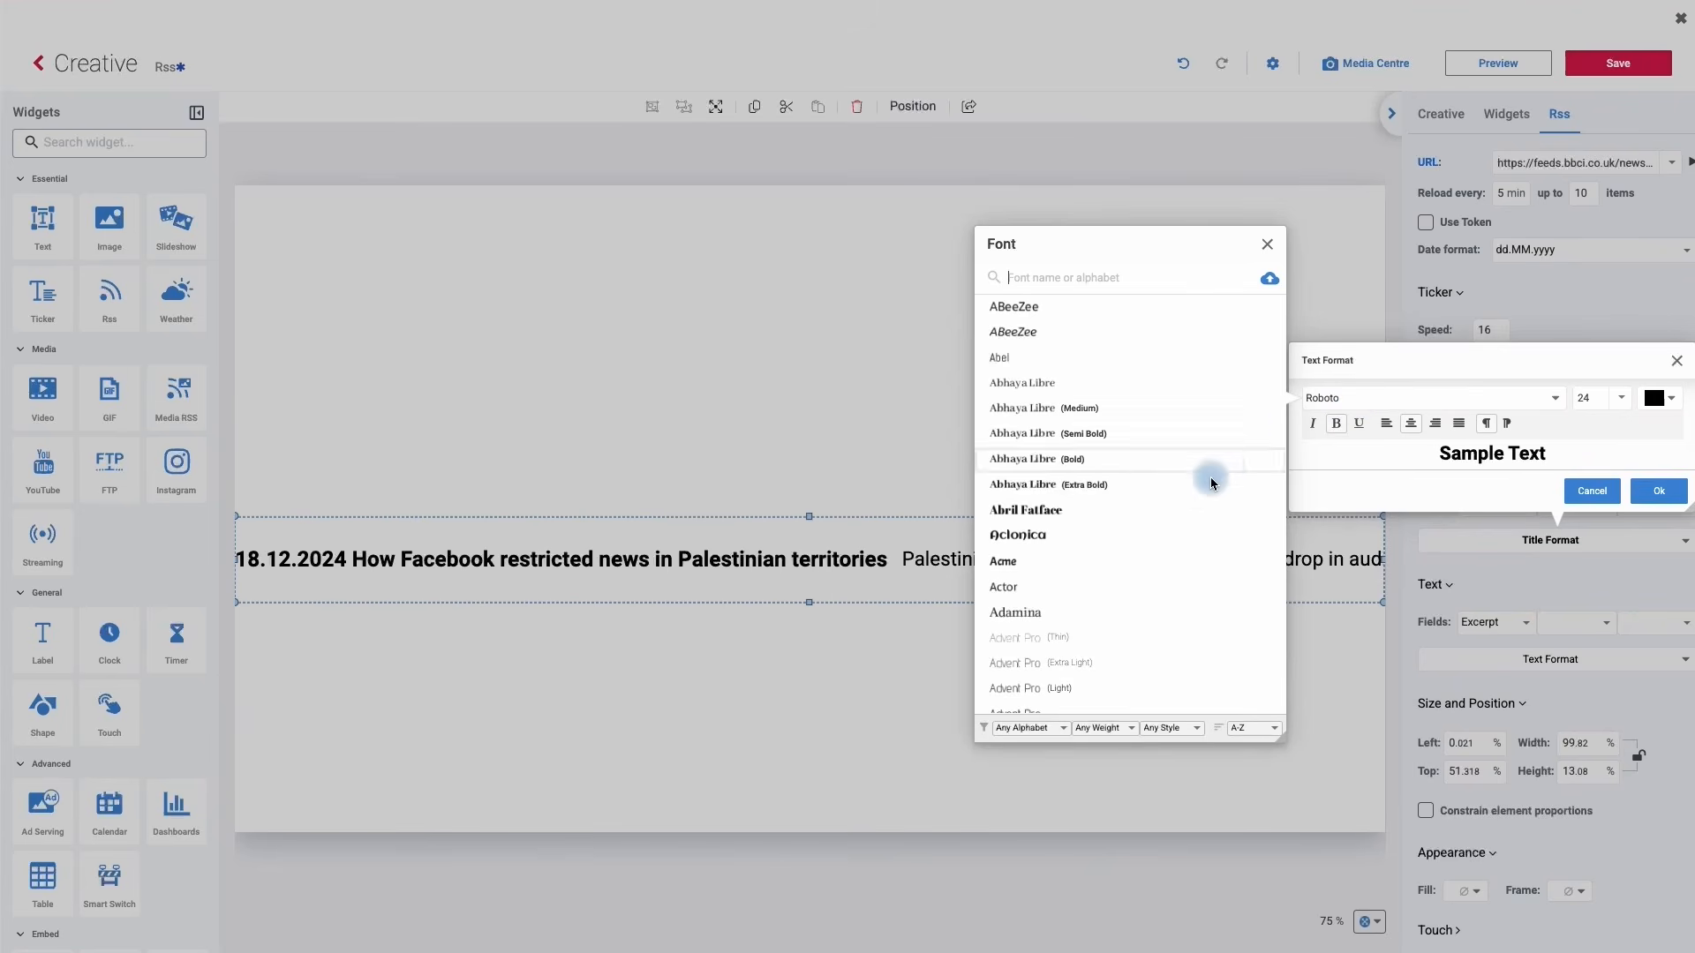
left_click(1043, 586)
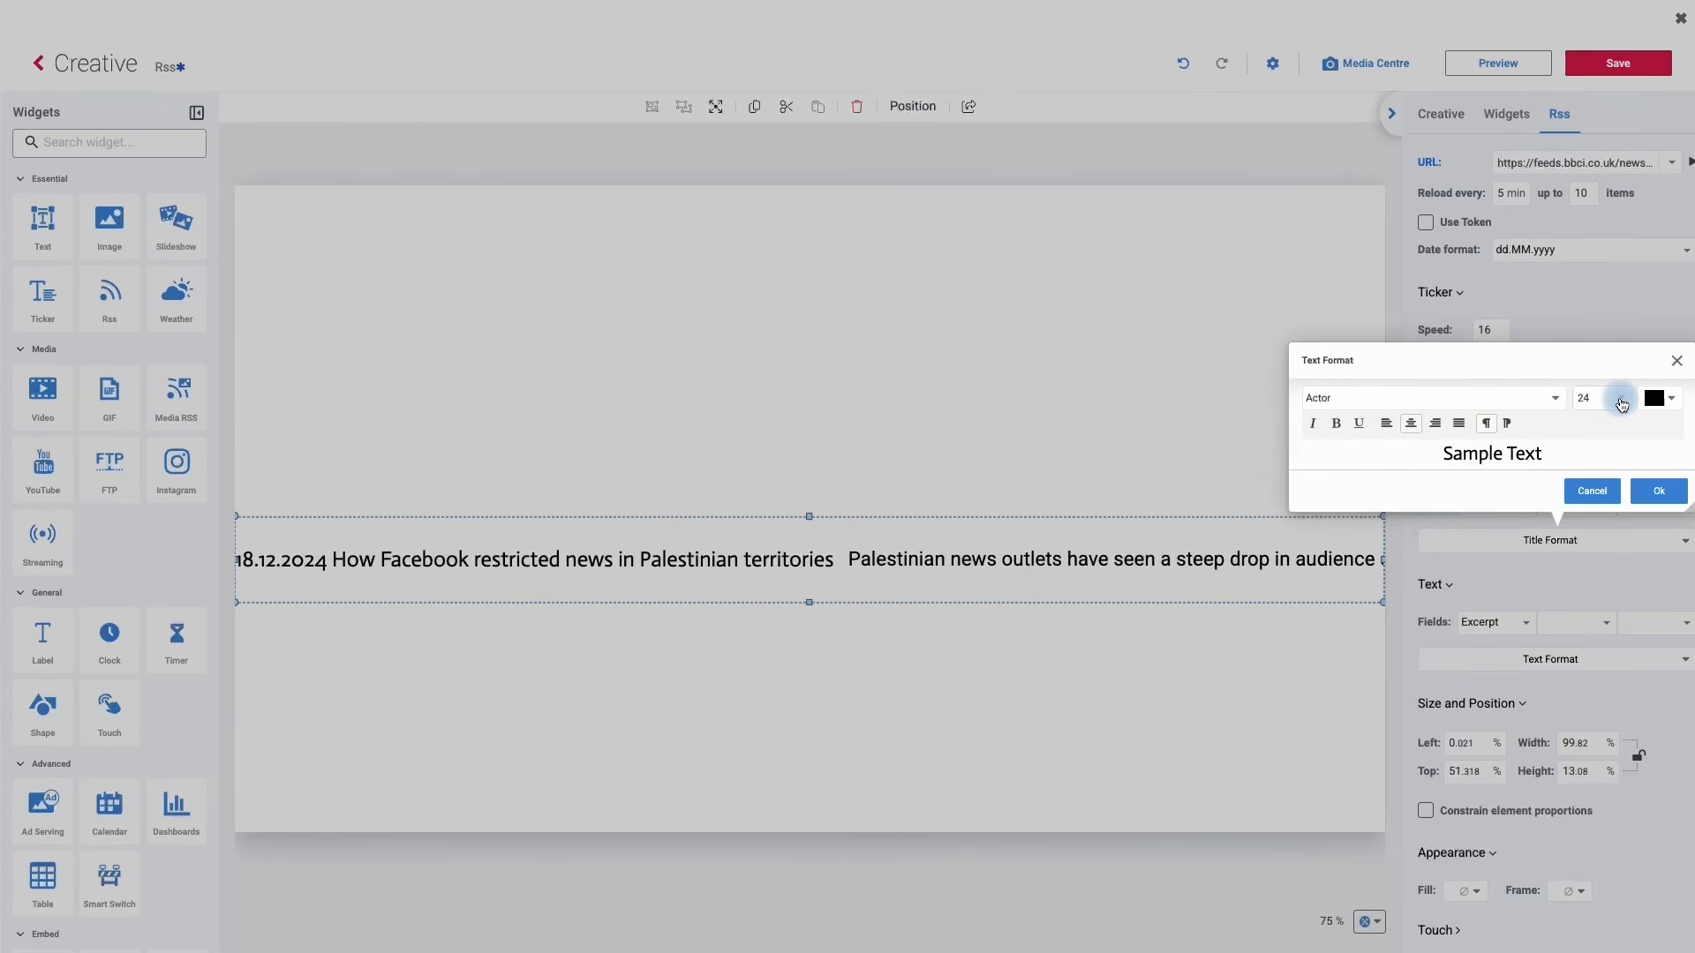
left_click(1622, 404)
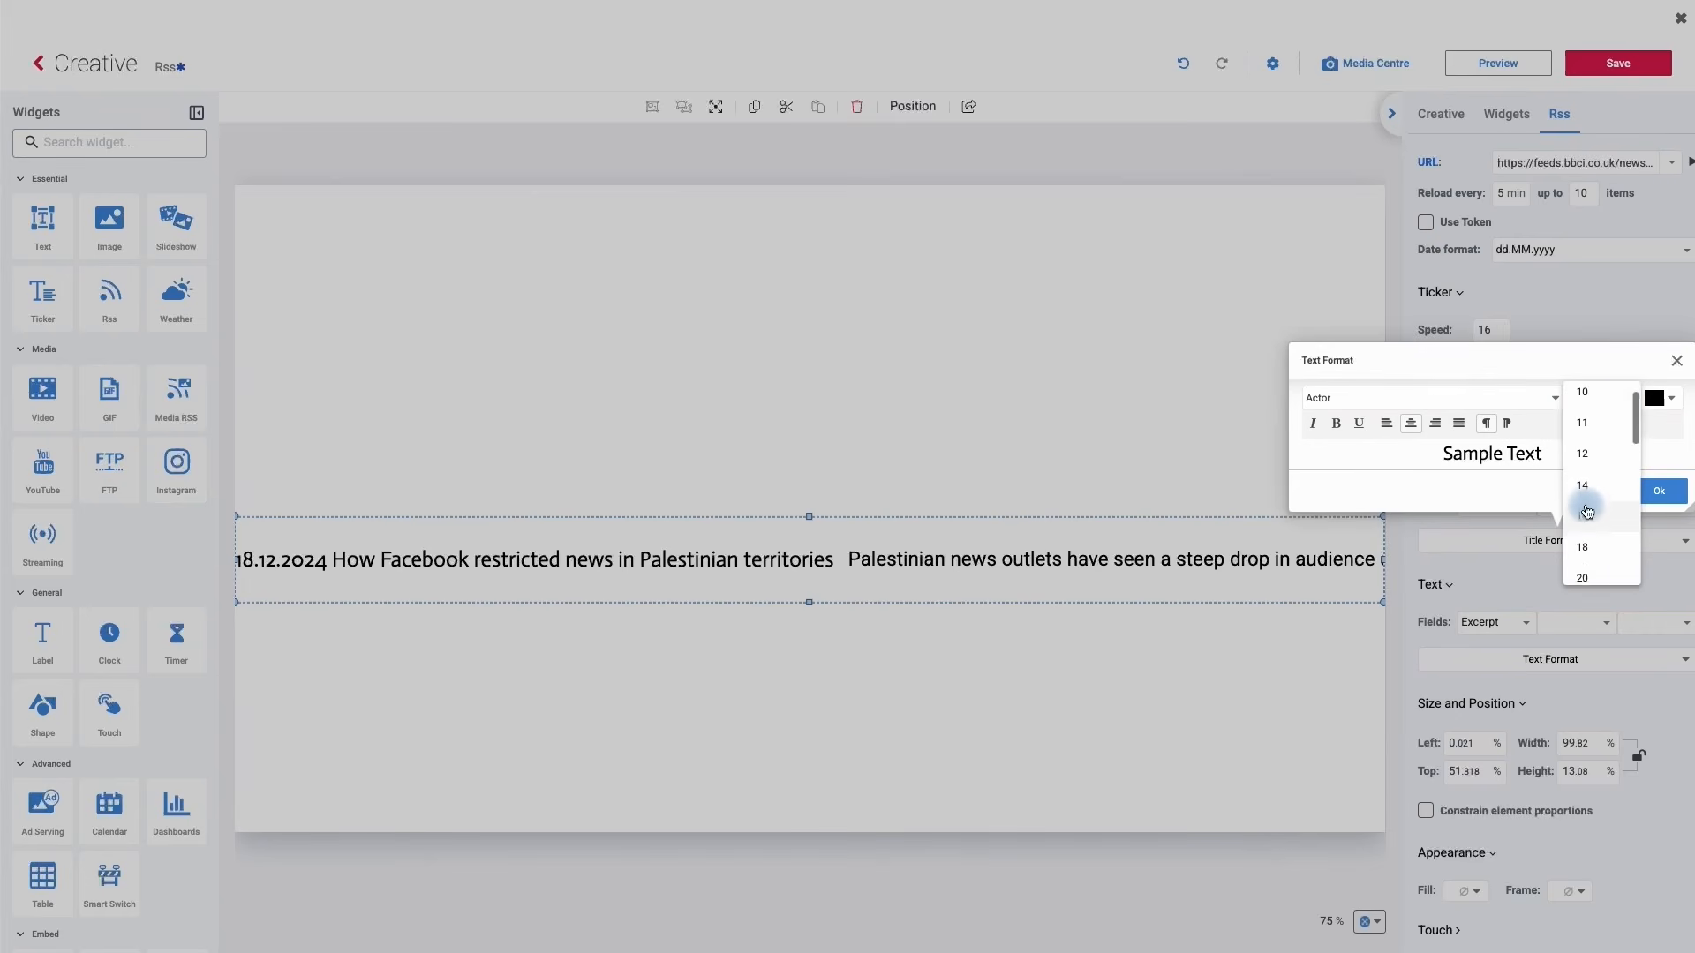
scroll(1587, 510, "down", 3)
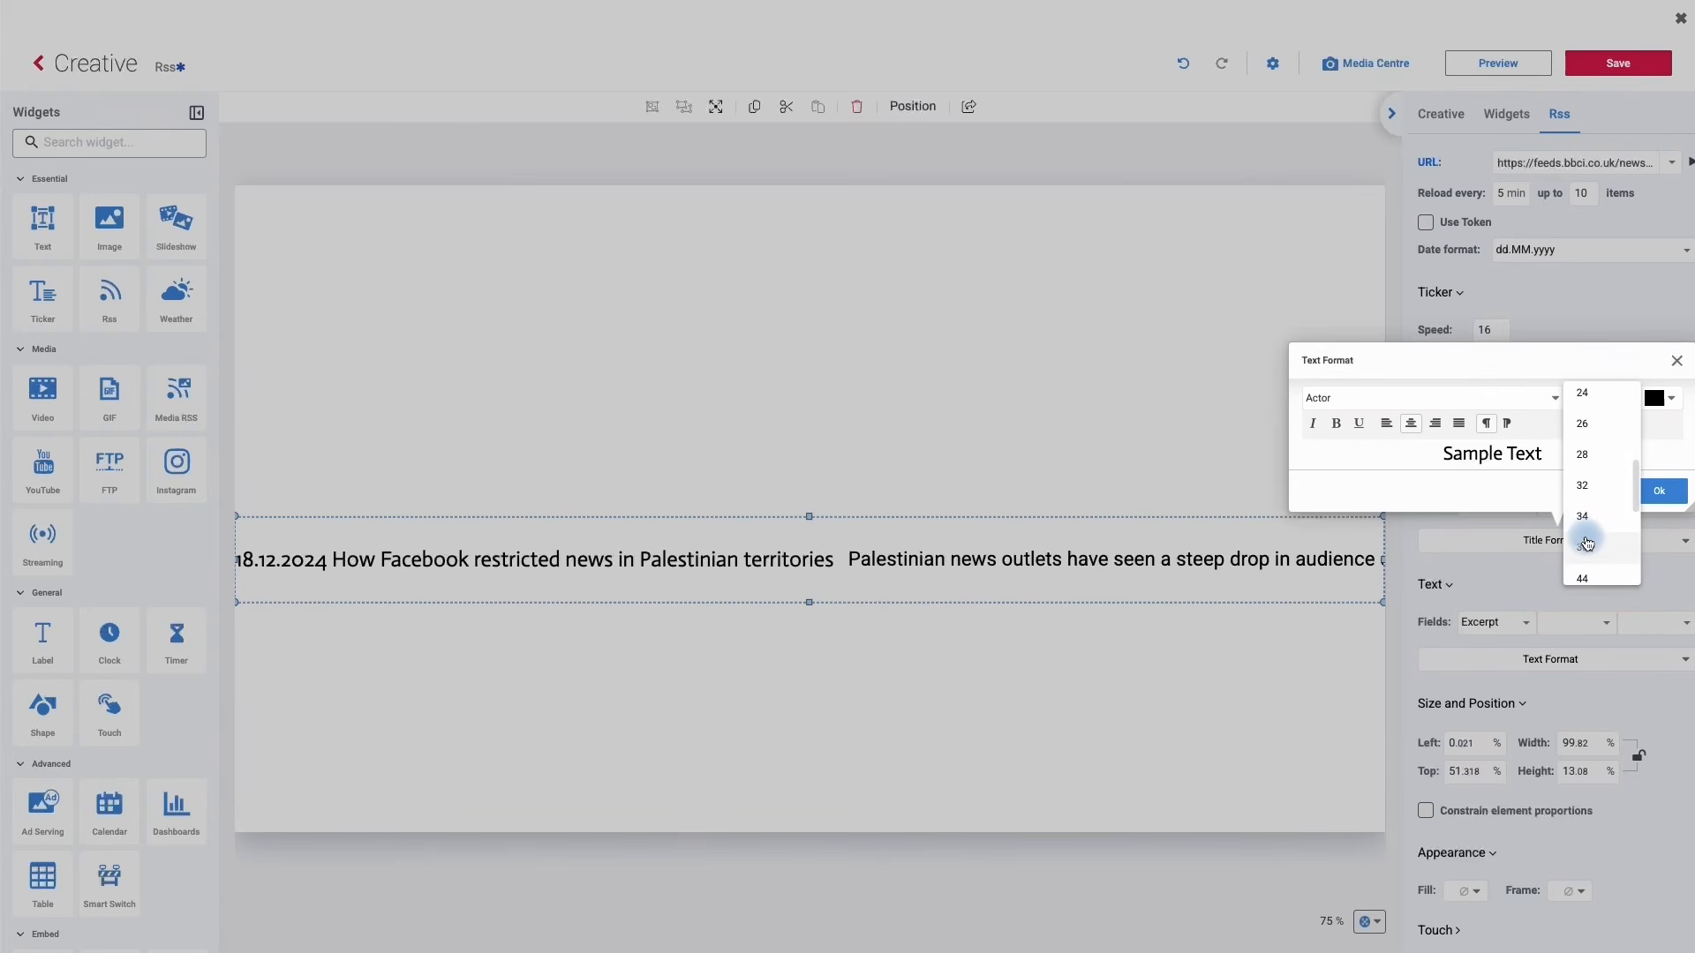
left_click(1586, 538)
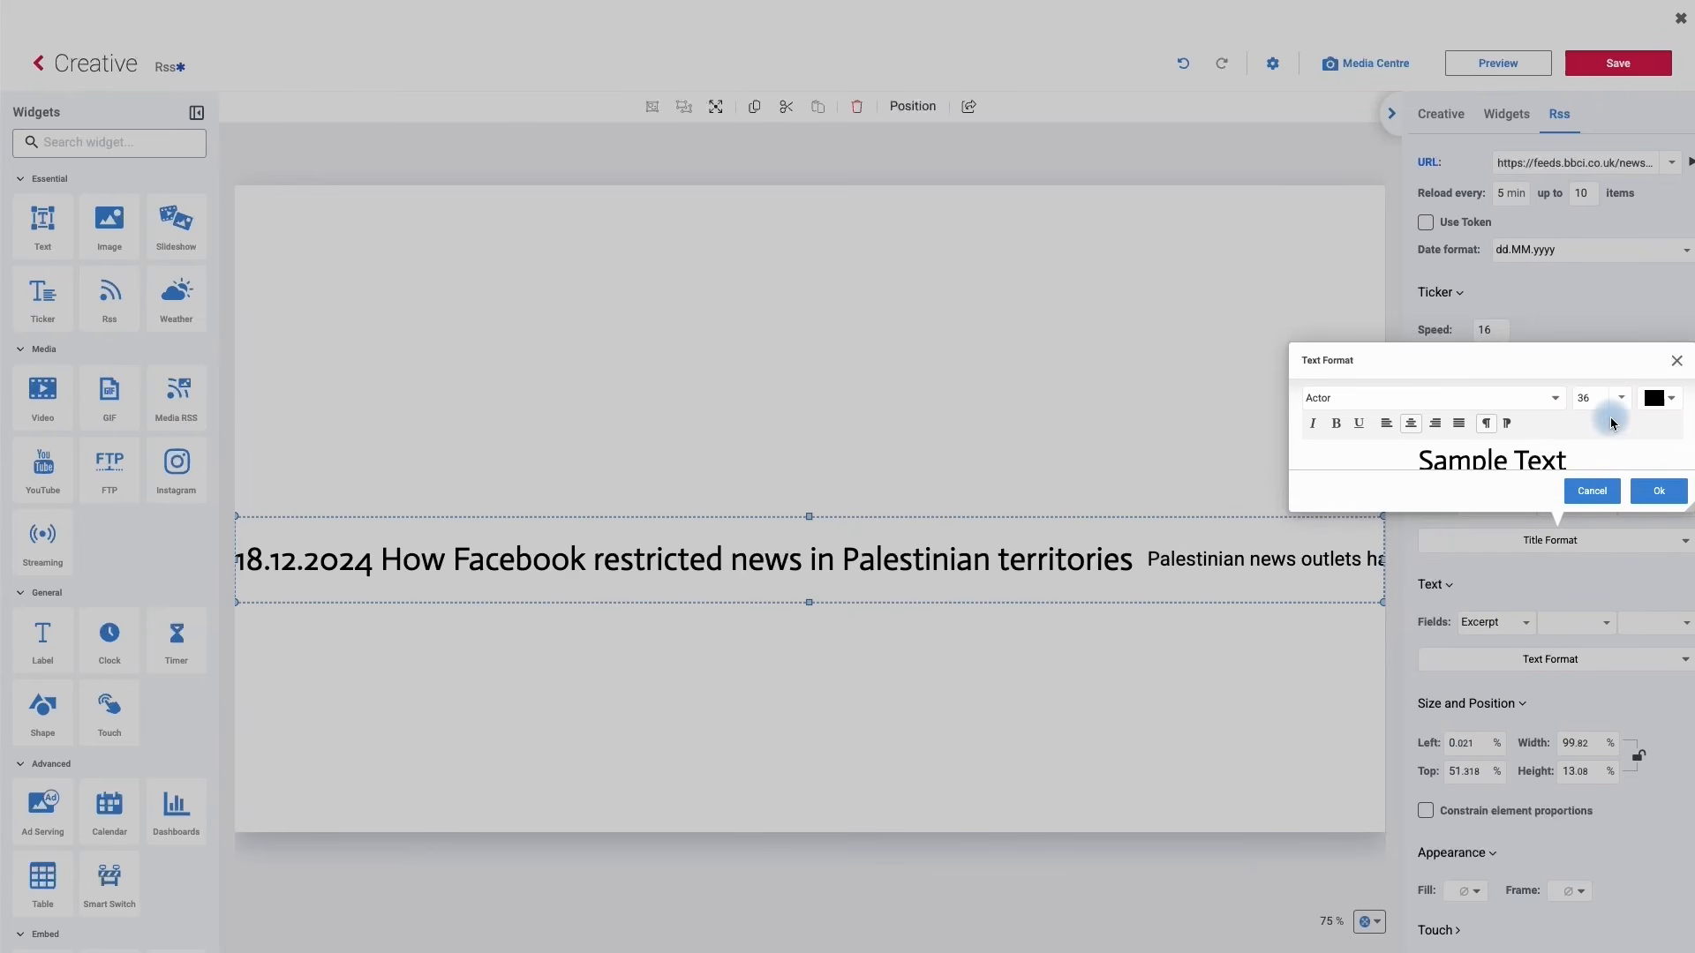
Colour the ticker's title red (ff0033) and apply the title format
left_click(1658, 398)
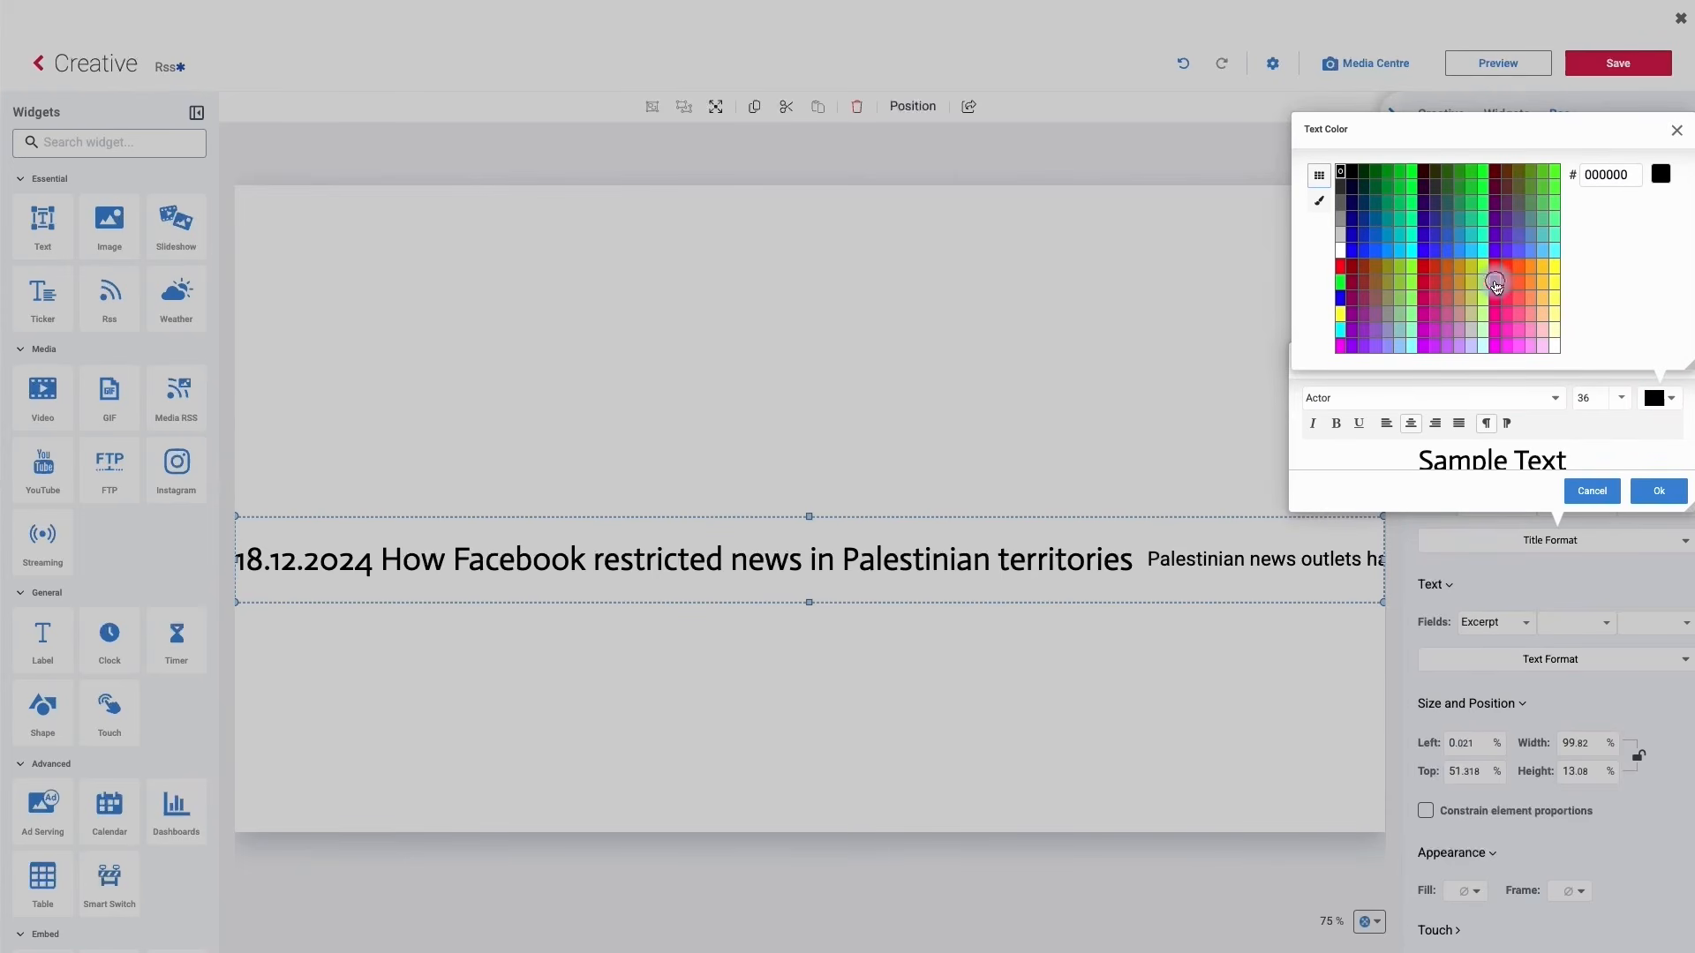
left_click(1497, 286)
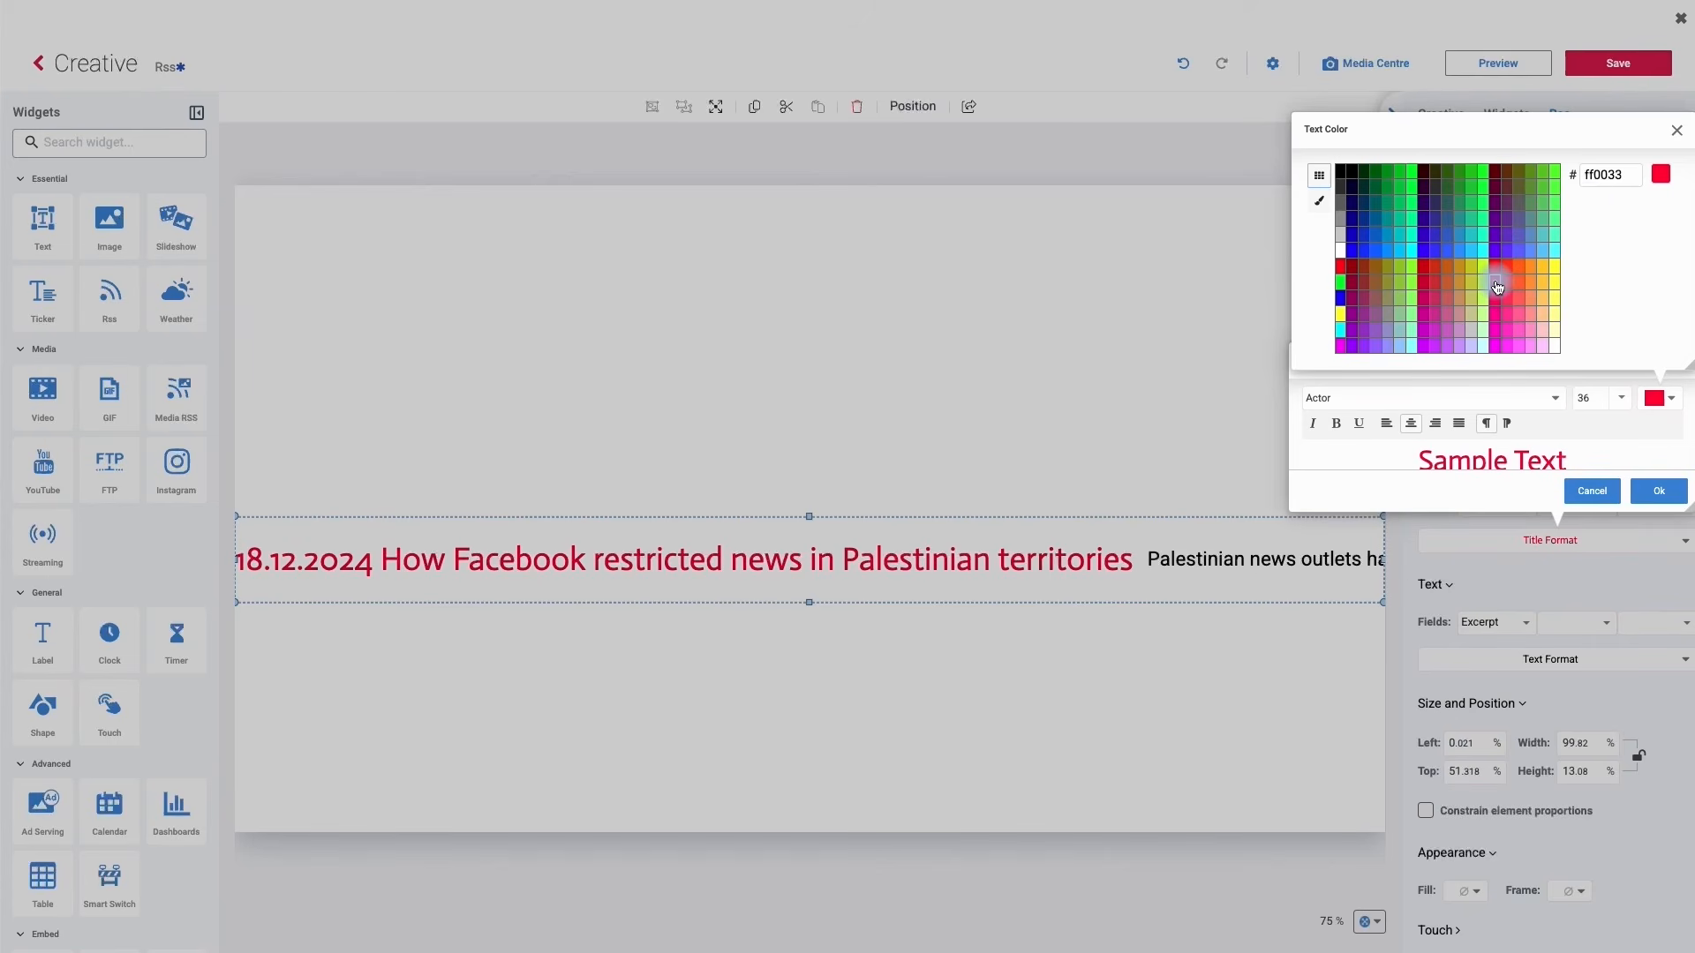
left_click(1616, 181)
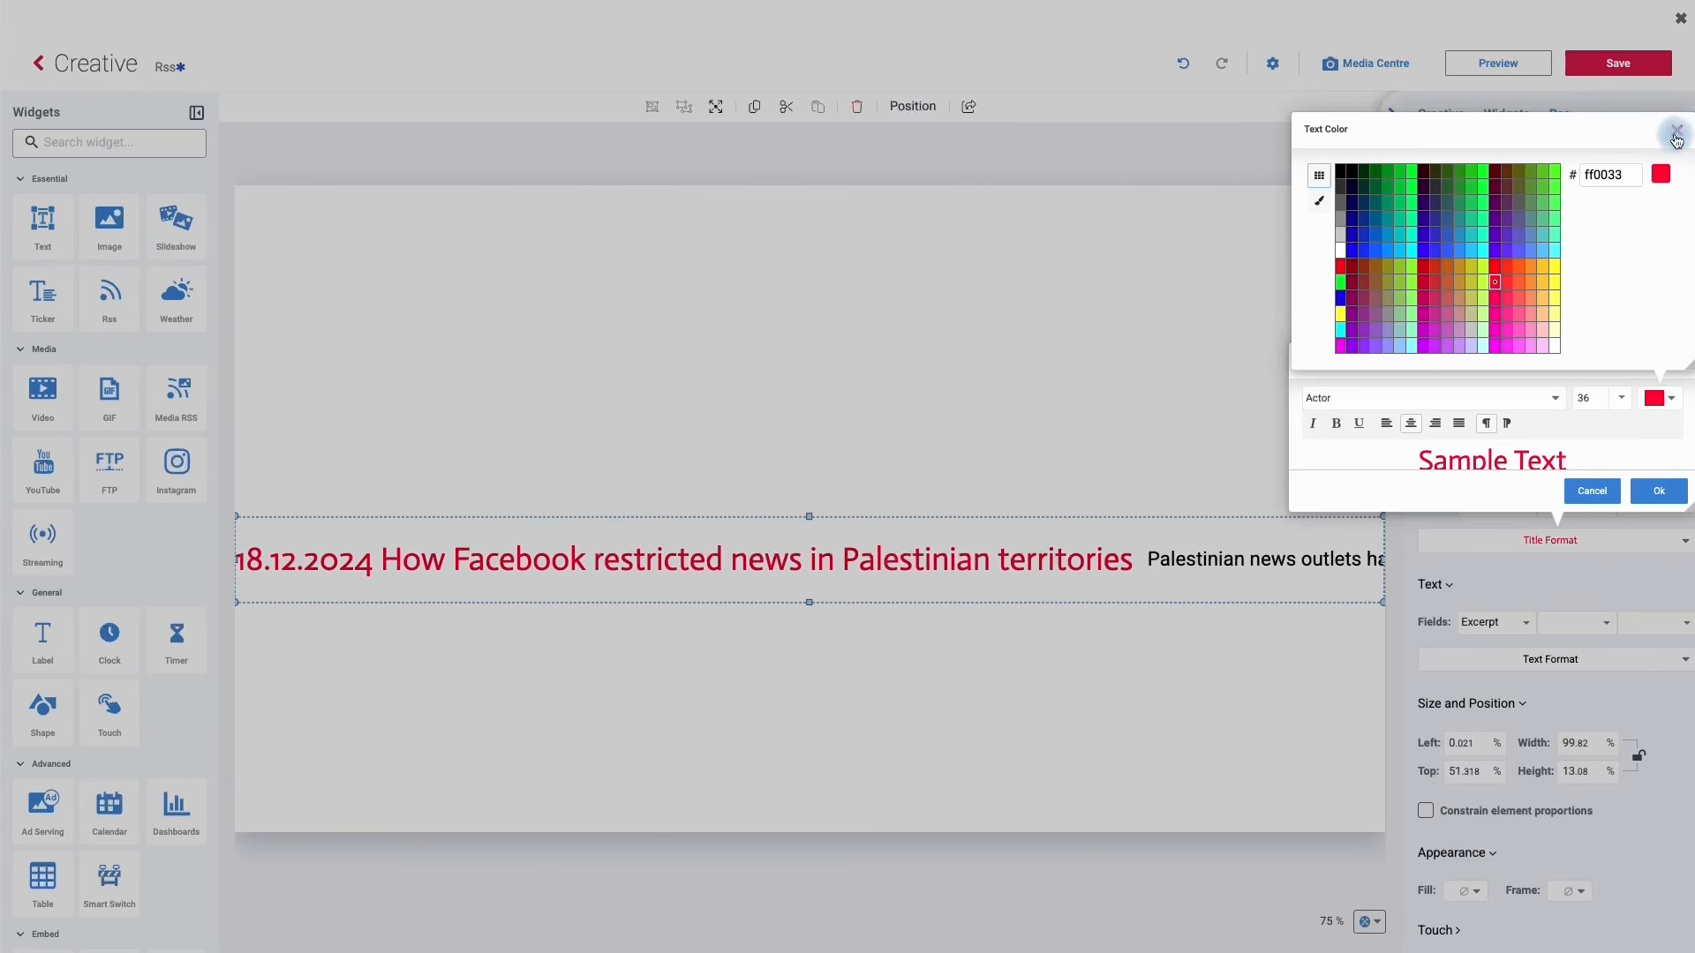
left_click(1677, 131)
scroll(1563, 447, "down", 1)
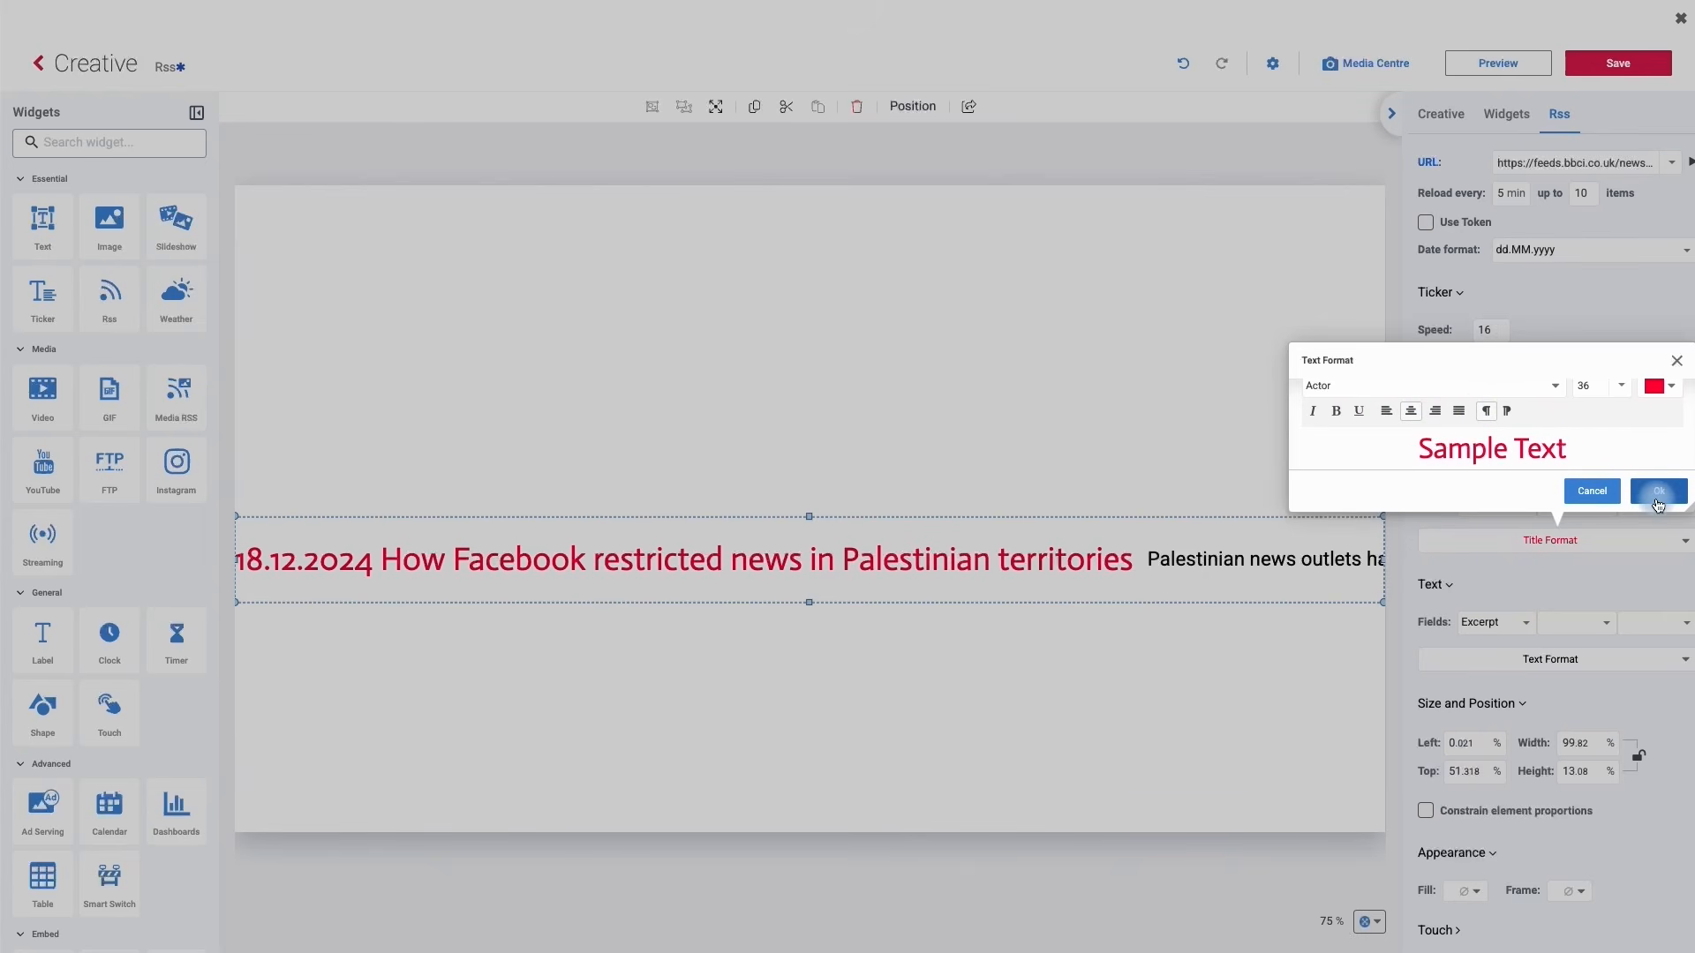
left_click(1656, 502)
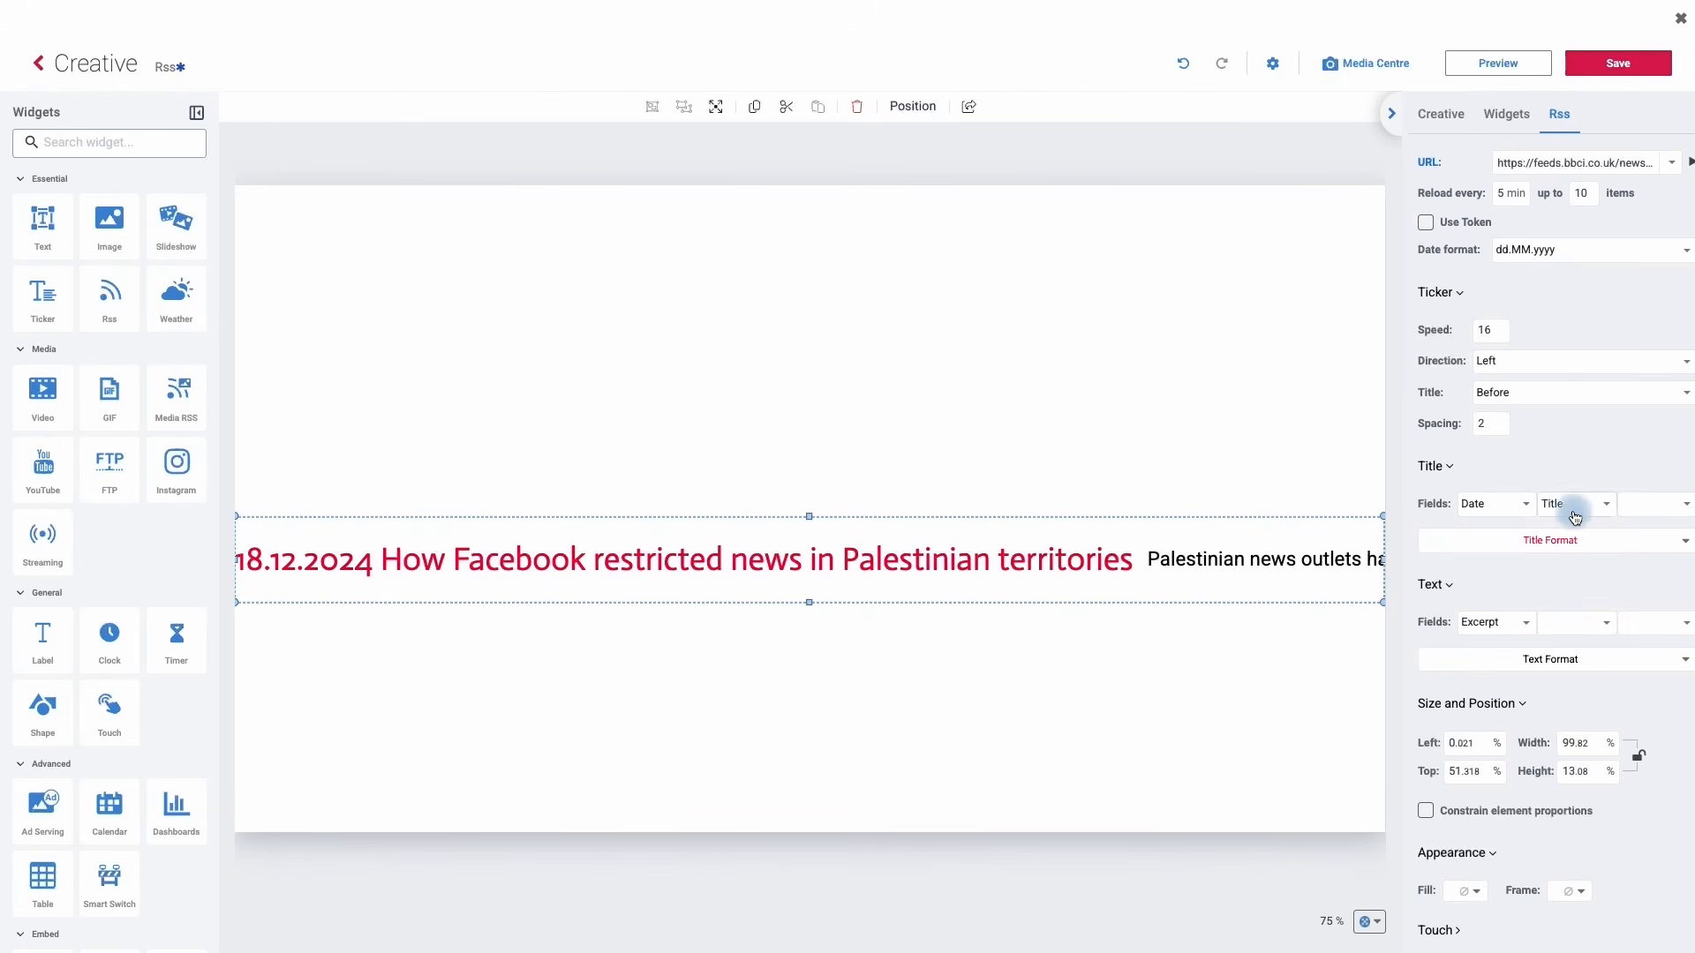
Check the options for the first field of the ticker's text, keeping Excerpt
scroll(1500, 506, "down", 1)
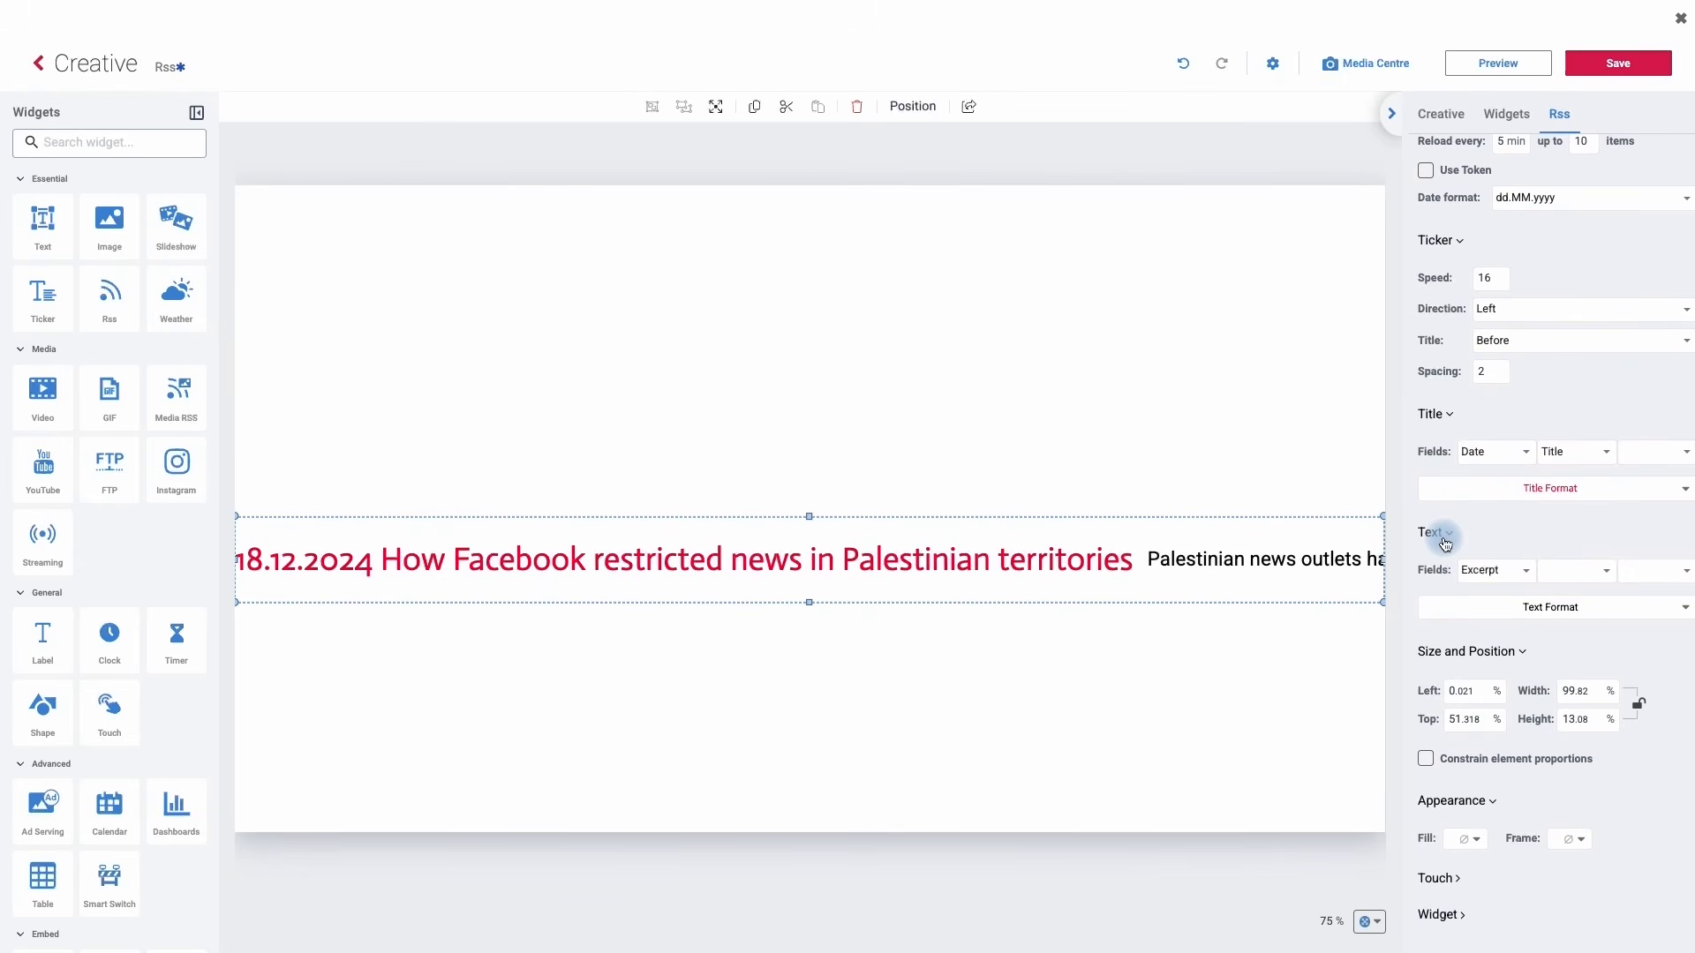
left_click(1490, 570)
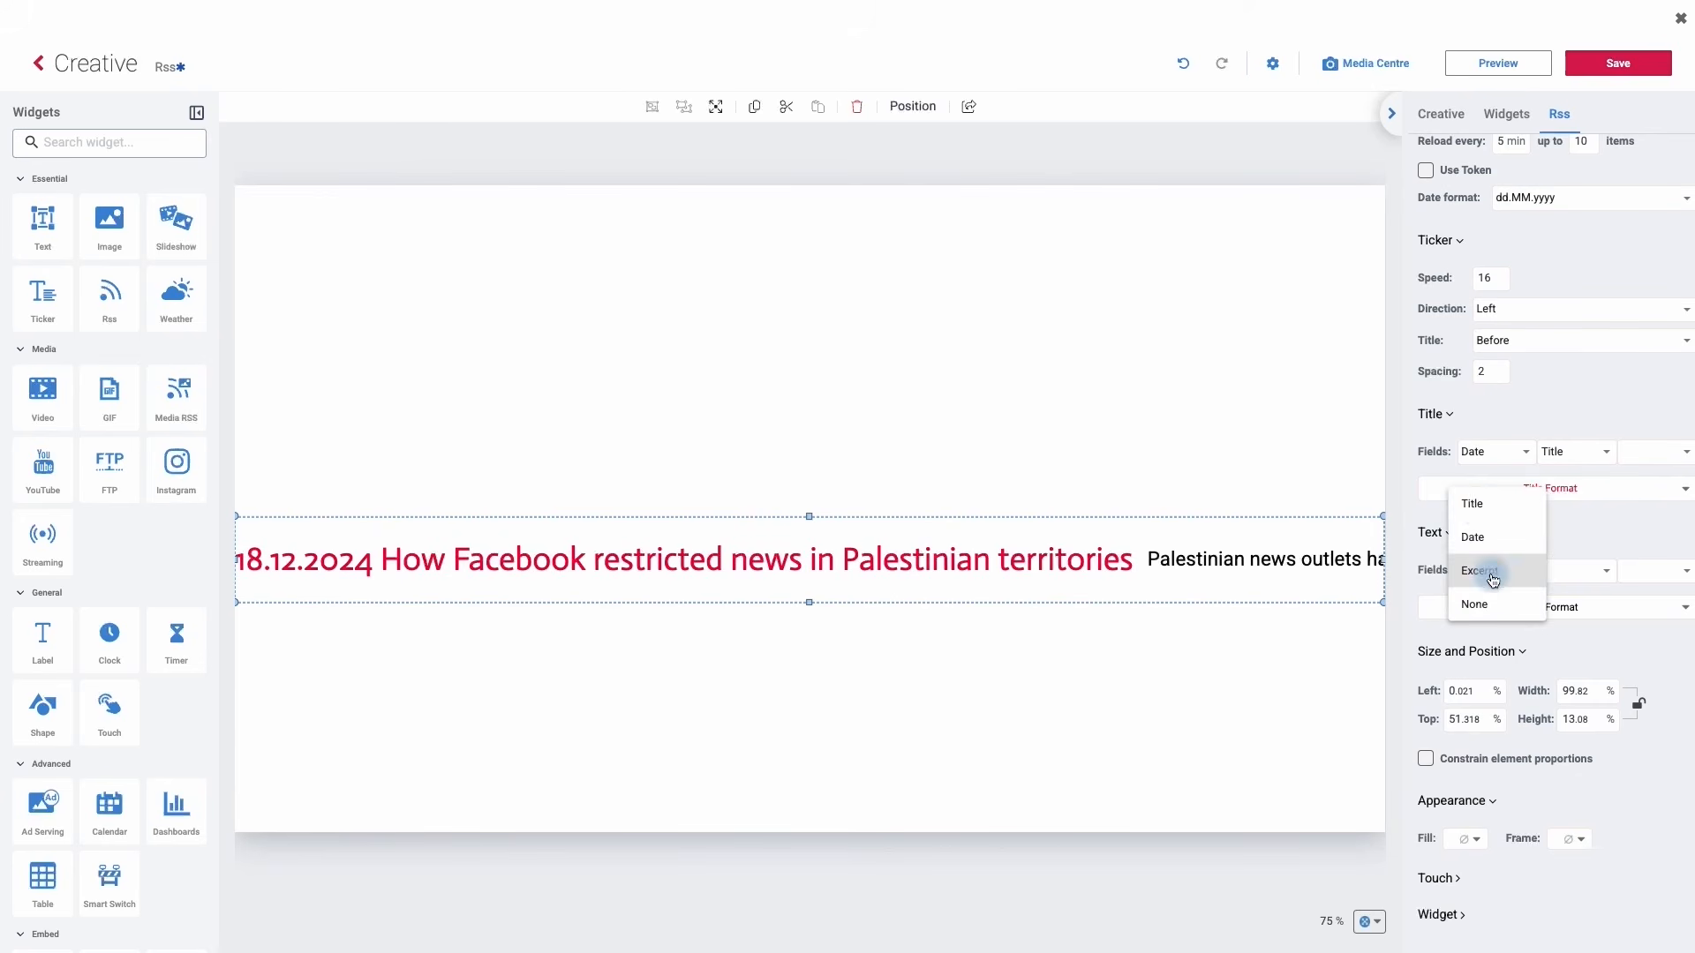
left_click(1447, 575)
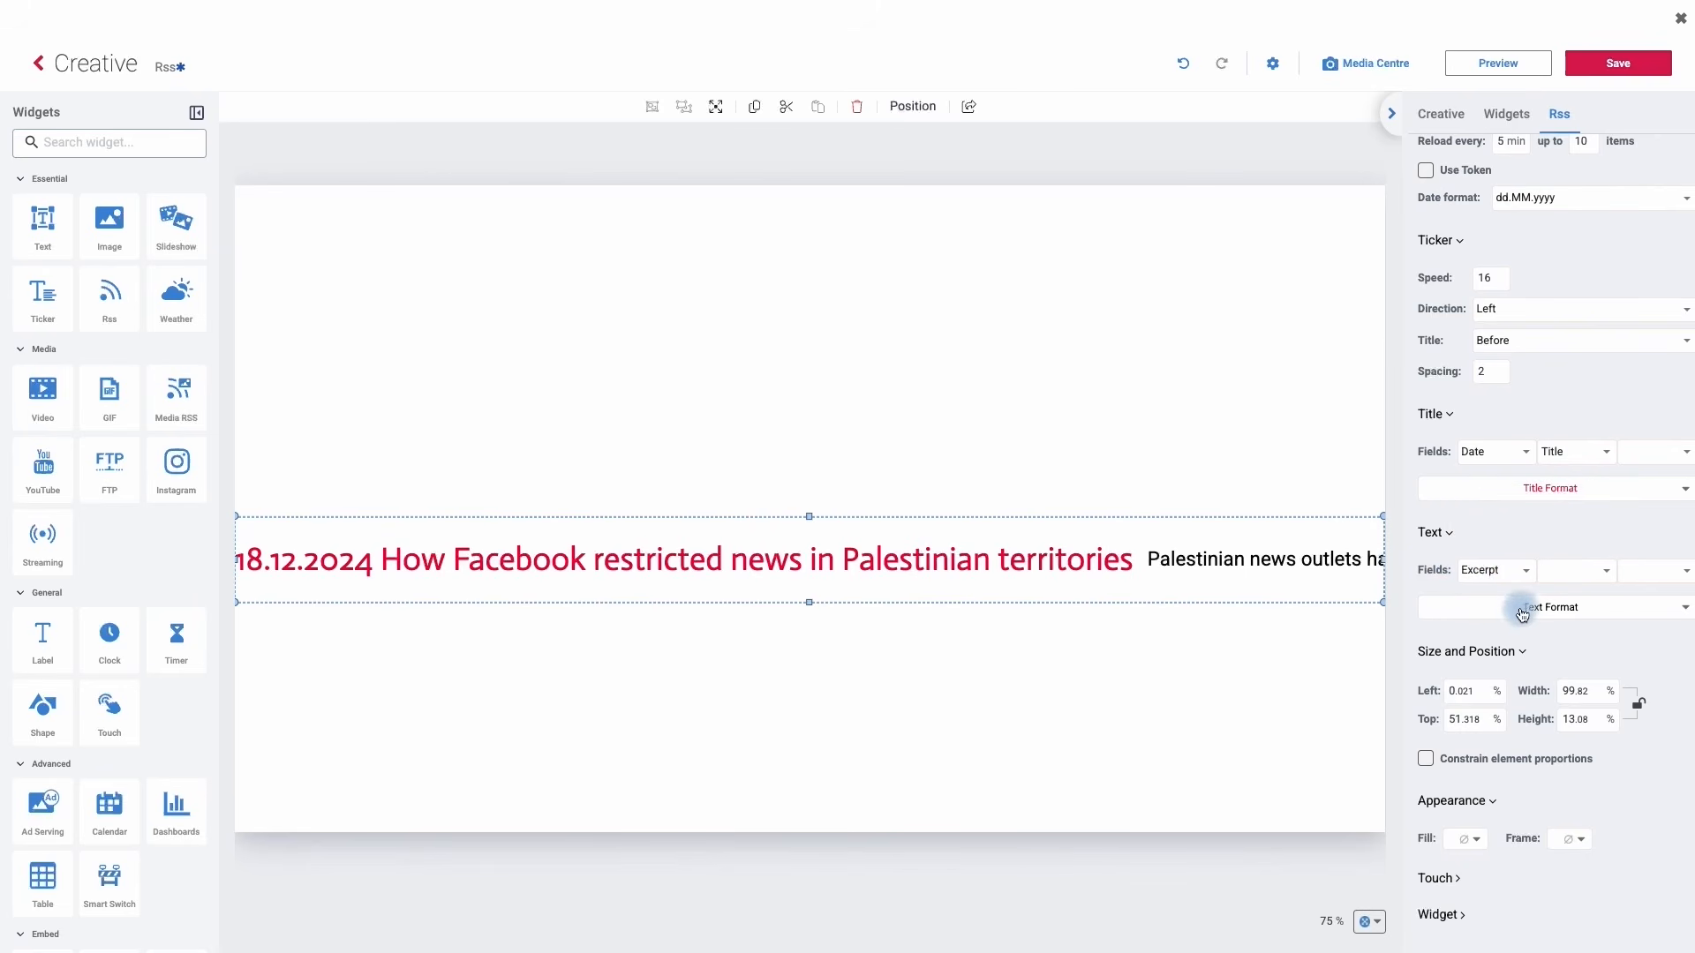
Set the font of the ticker's excerpt text to Actor at size 34
left_click(1531, 616)
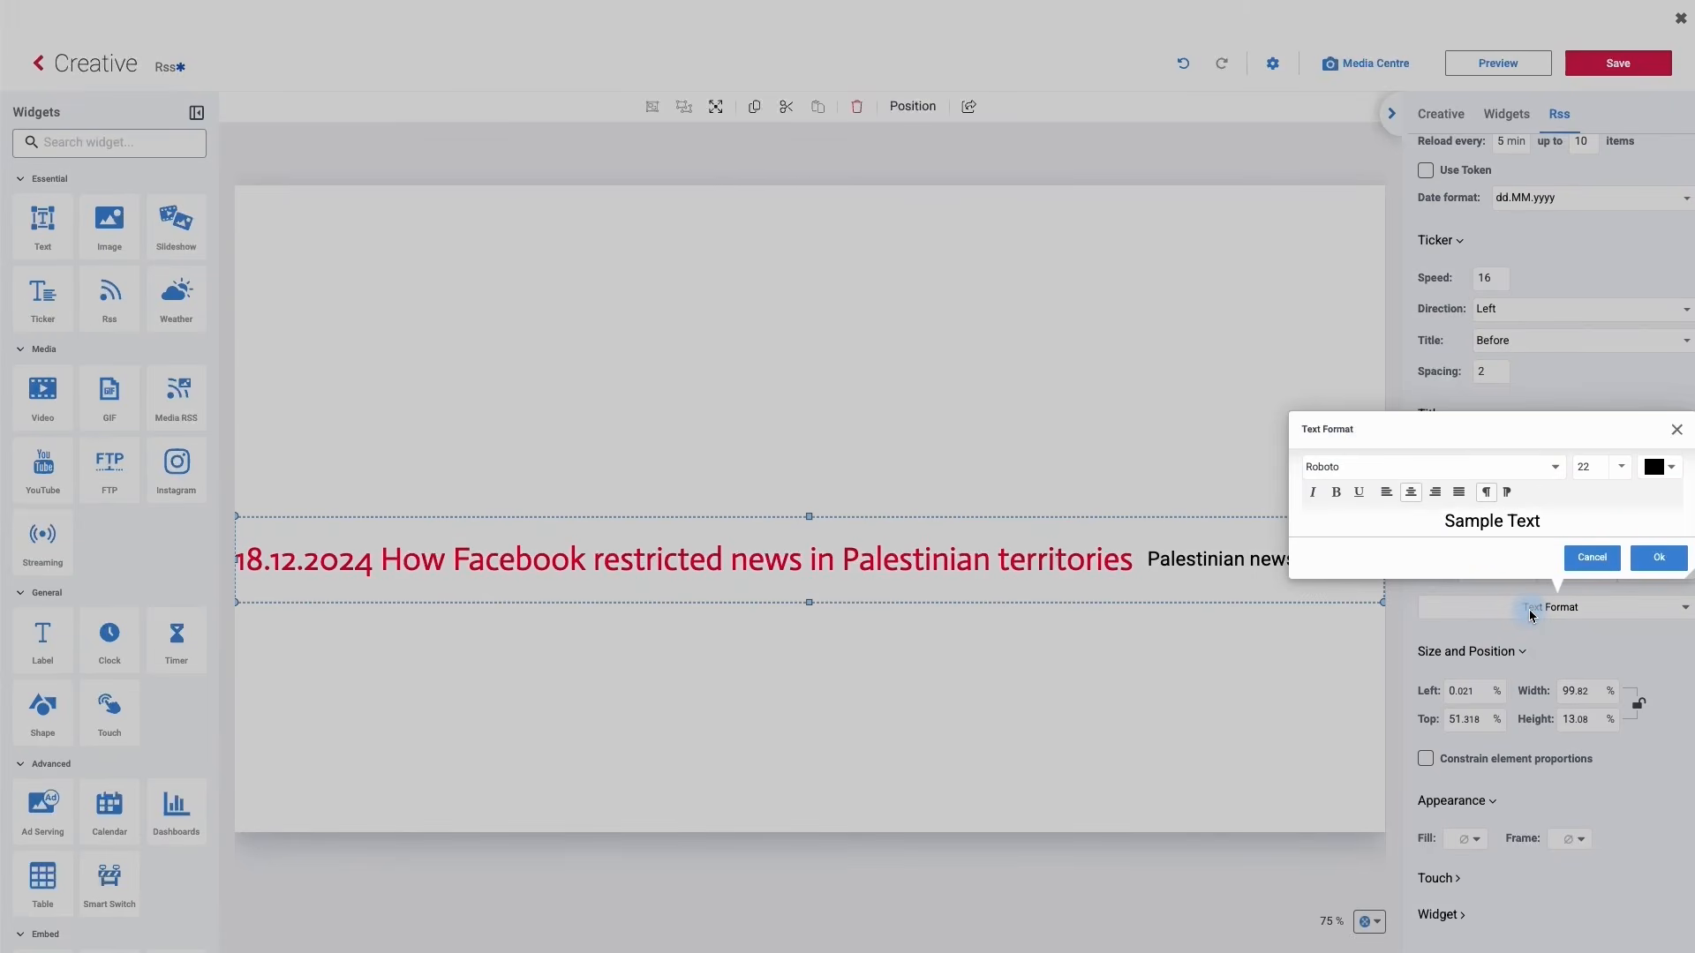
left_click(1554, 467)
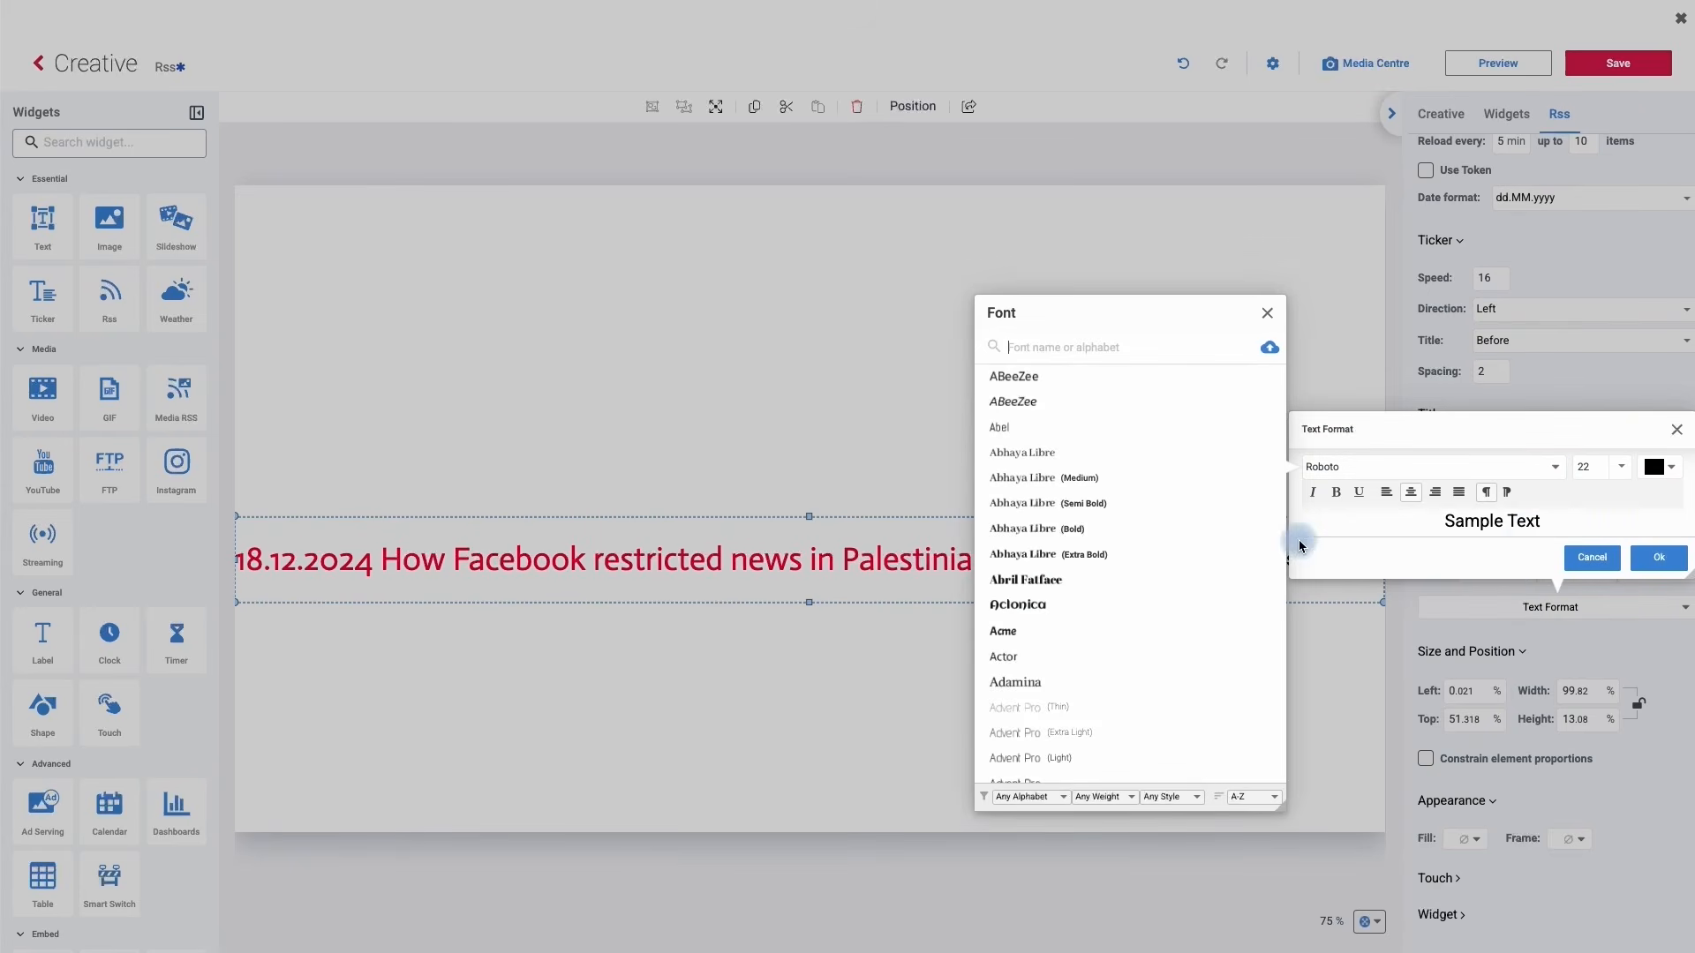
left_click(1050, 656)
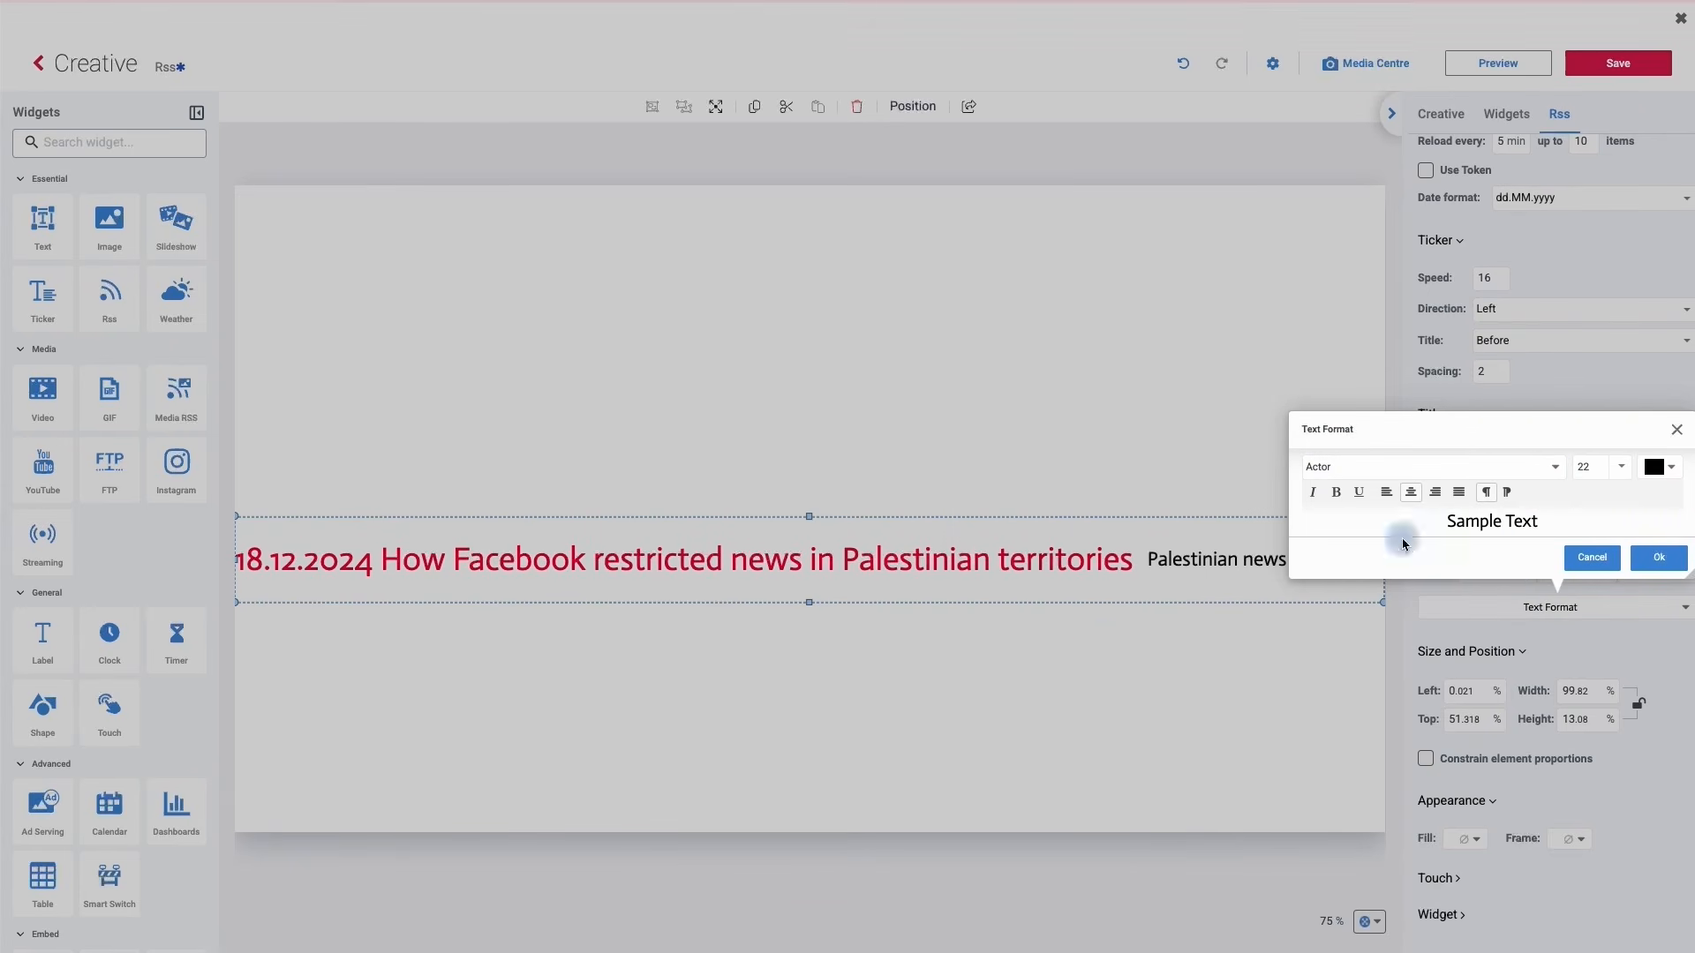
left_click(1615, 467)
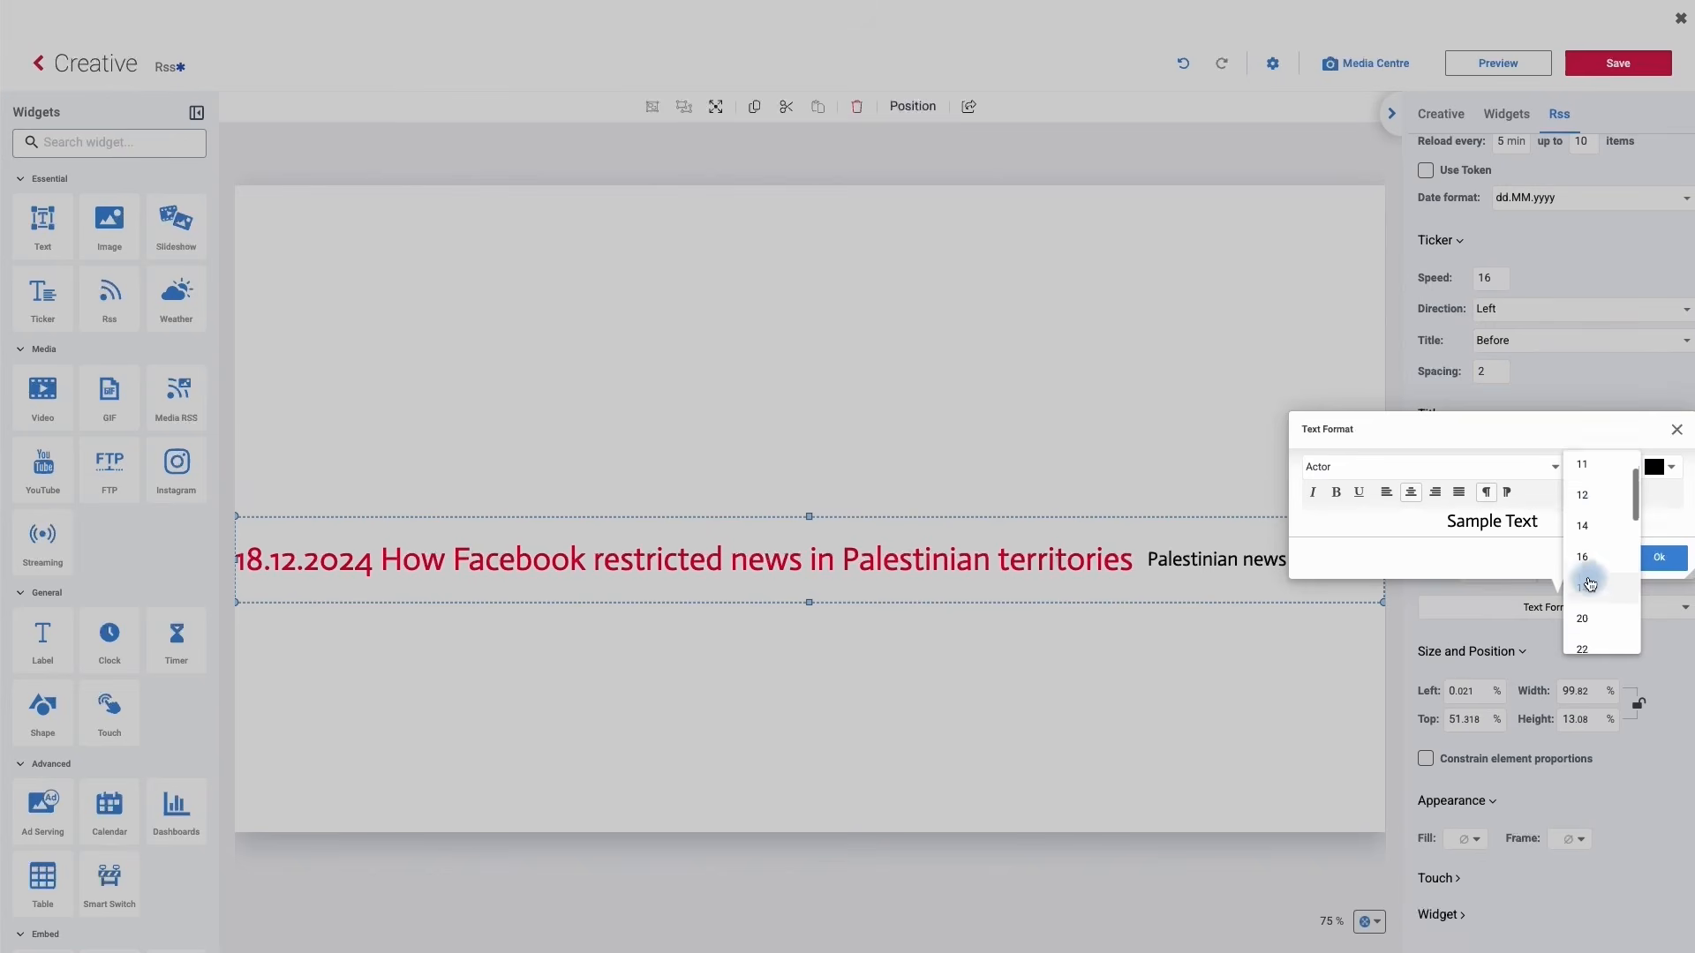
scroll(1592, 583, "down", 3)
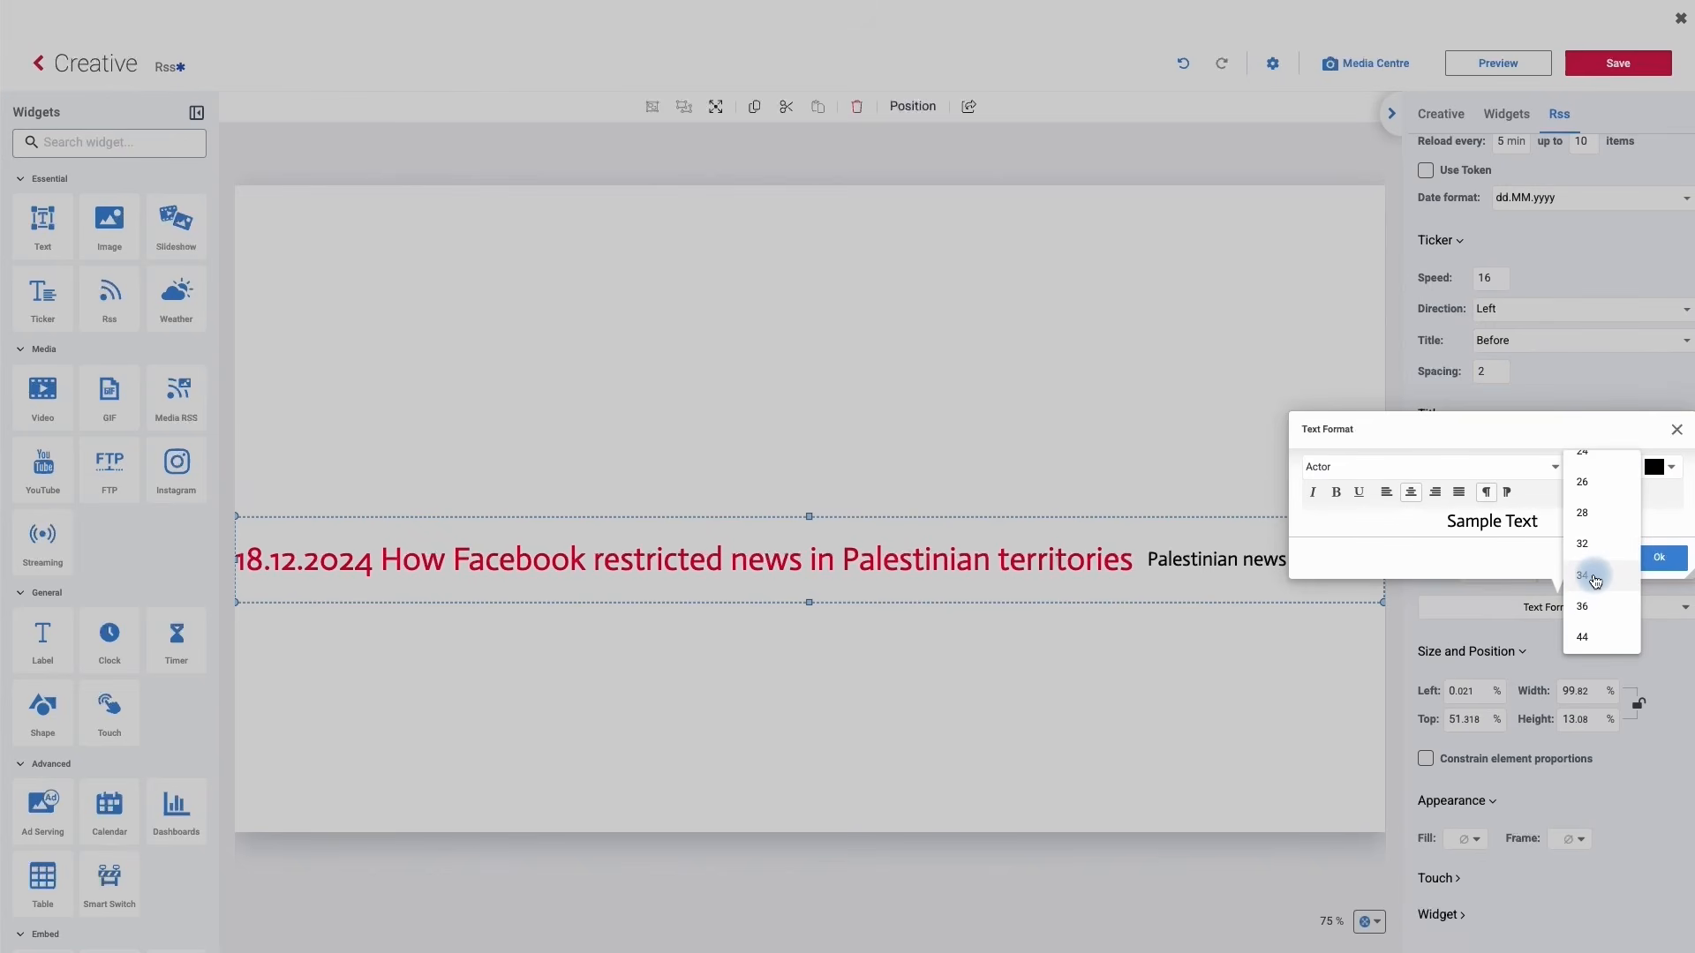
left_click(1594, 577)
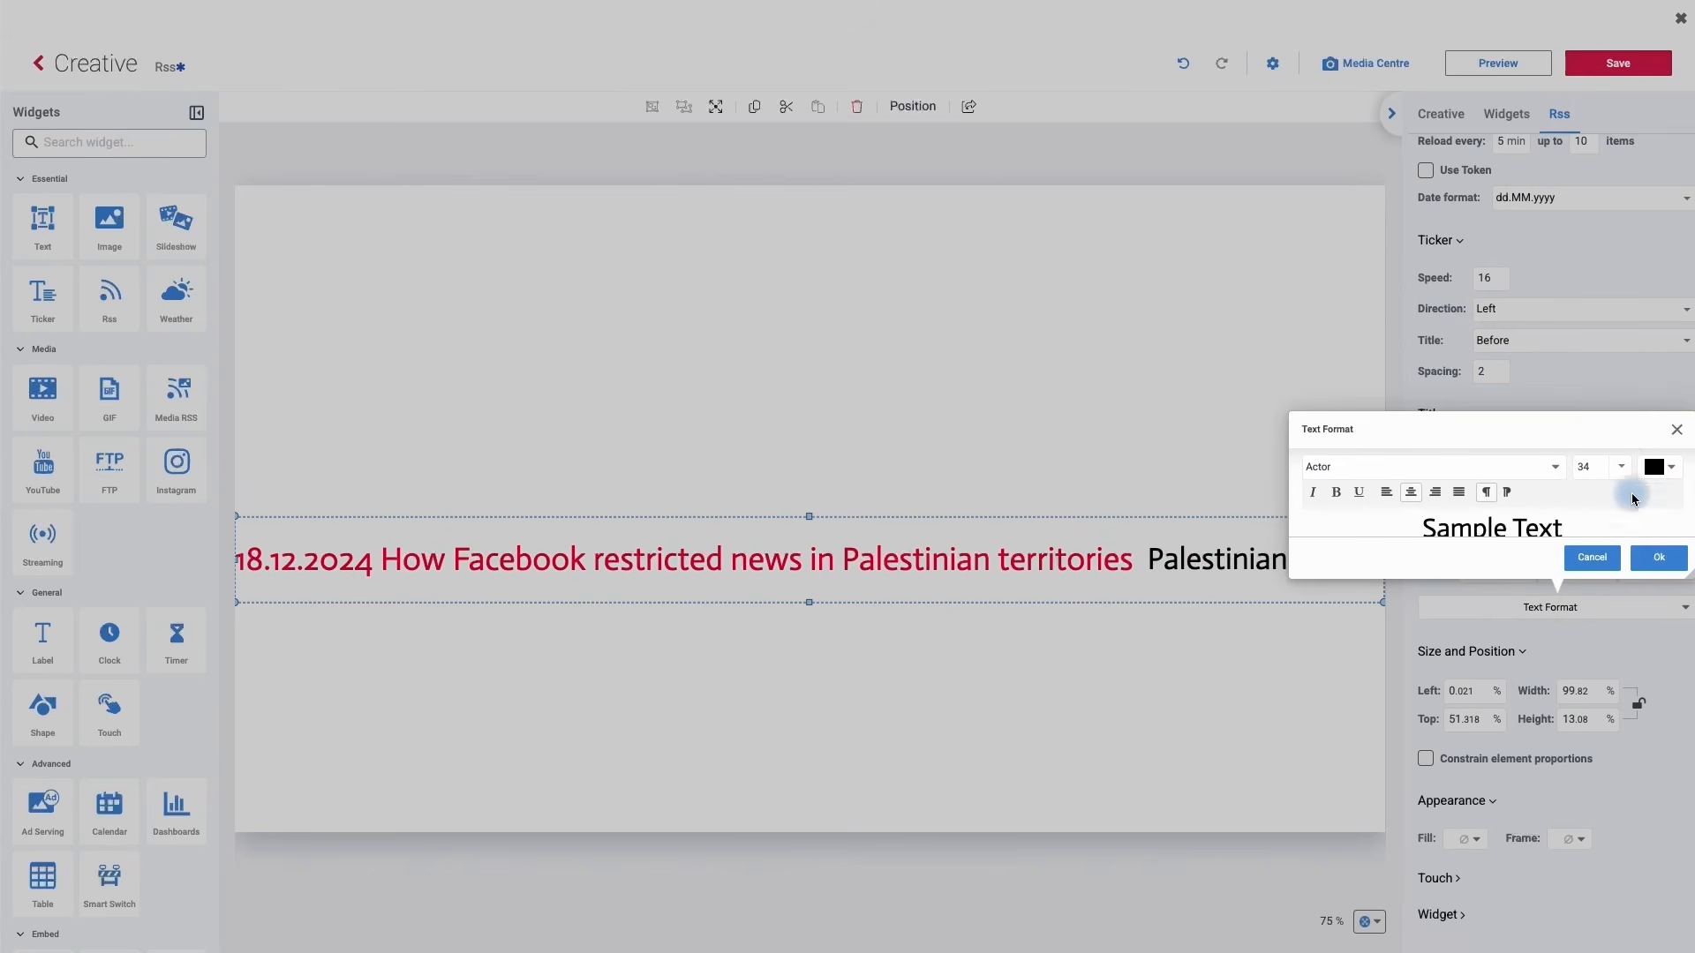
Colour the ticker's excerpt text blue (3366ff) and apply the text format
left_click(1659, 467)
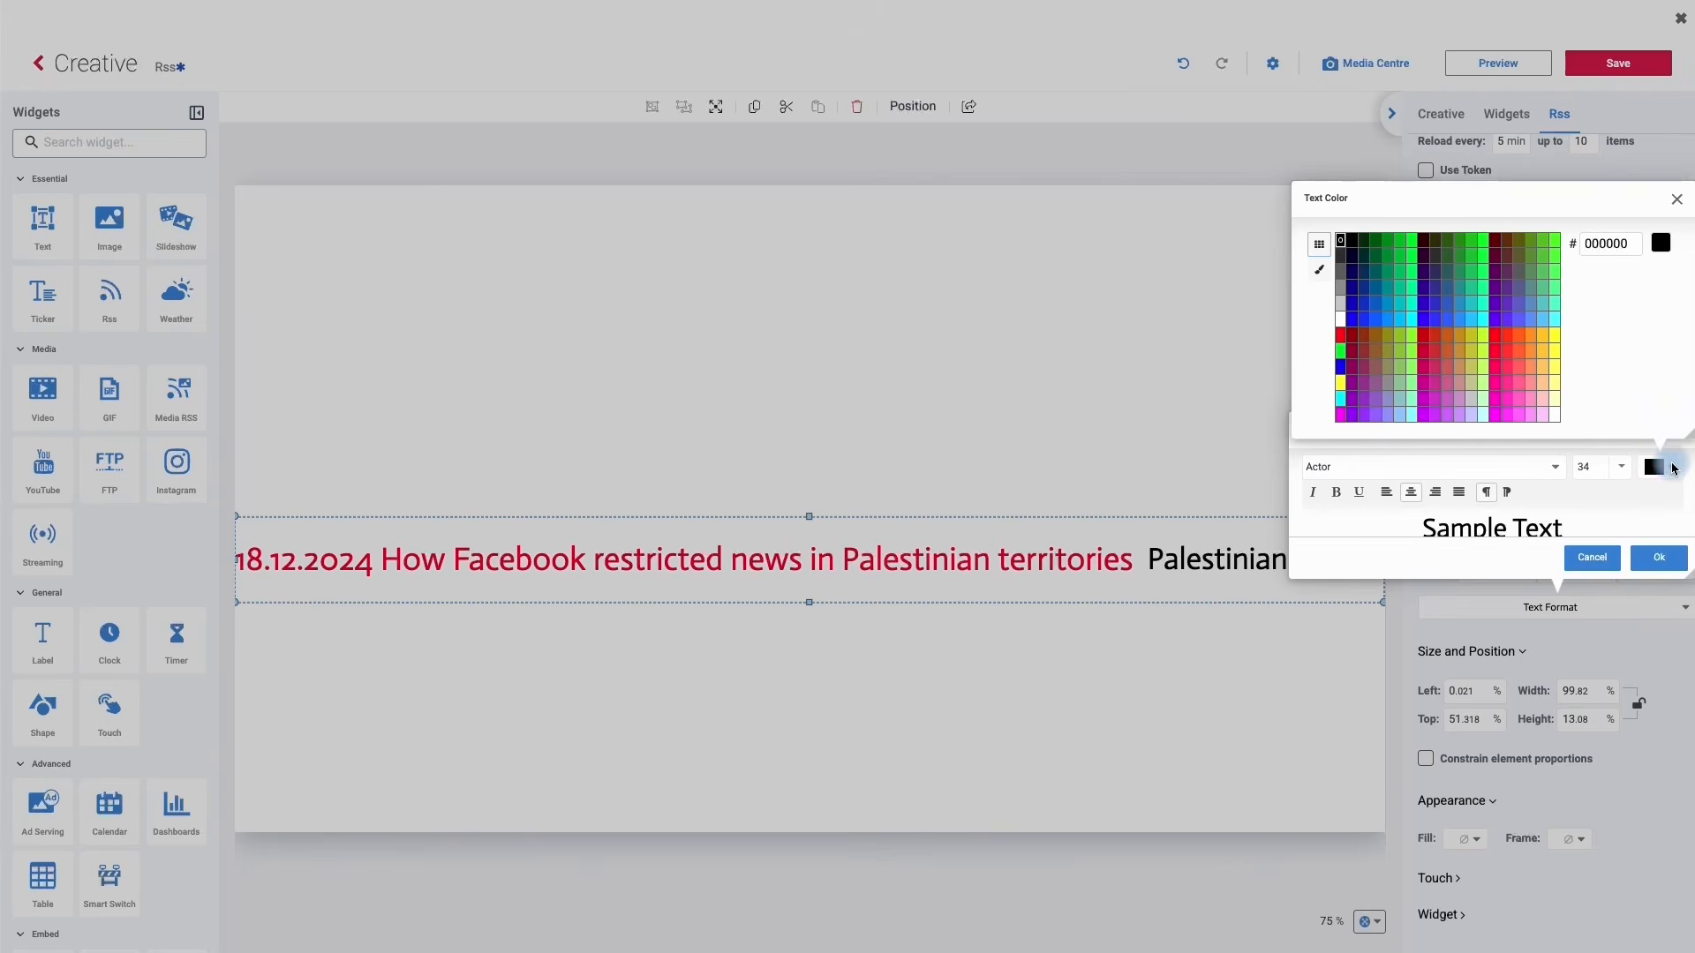
left_click(1447, 322)
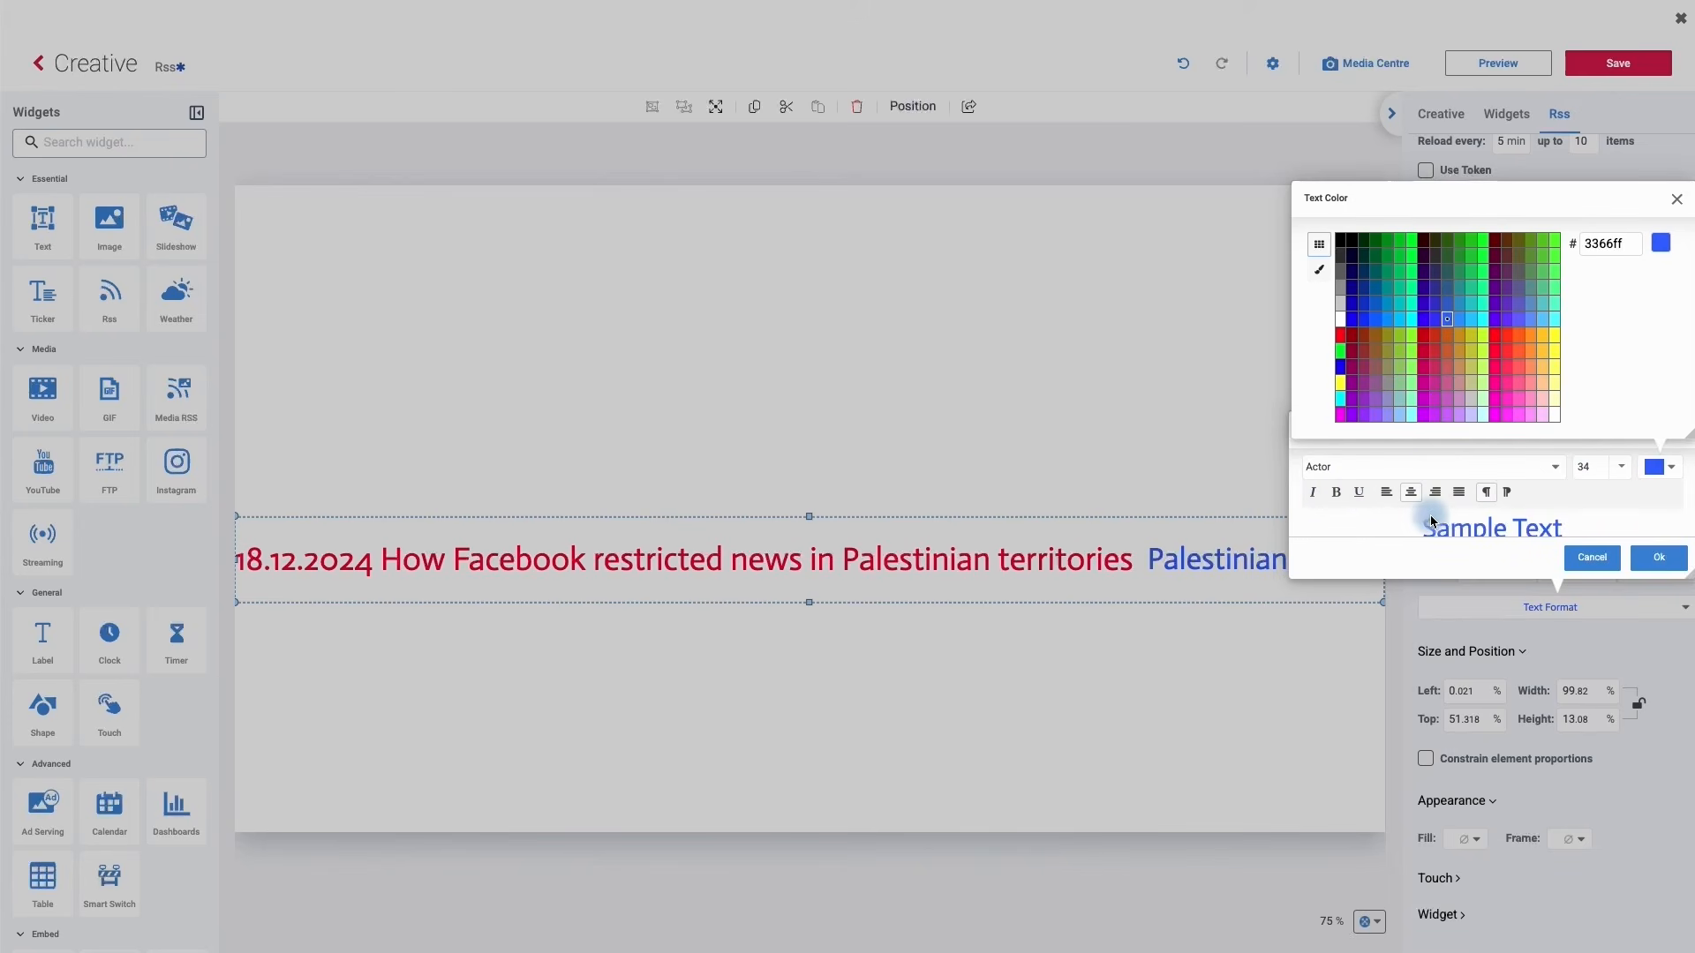
left_click(1663, 563)
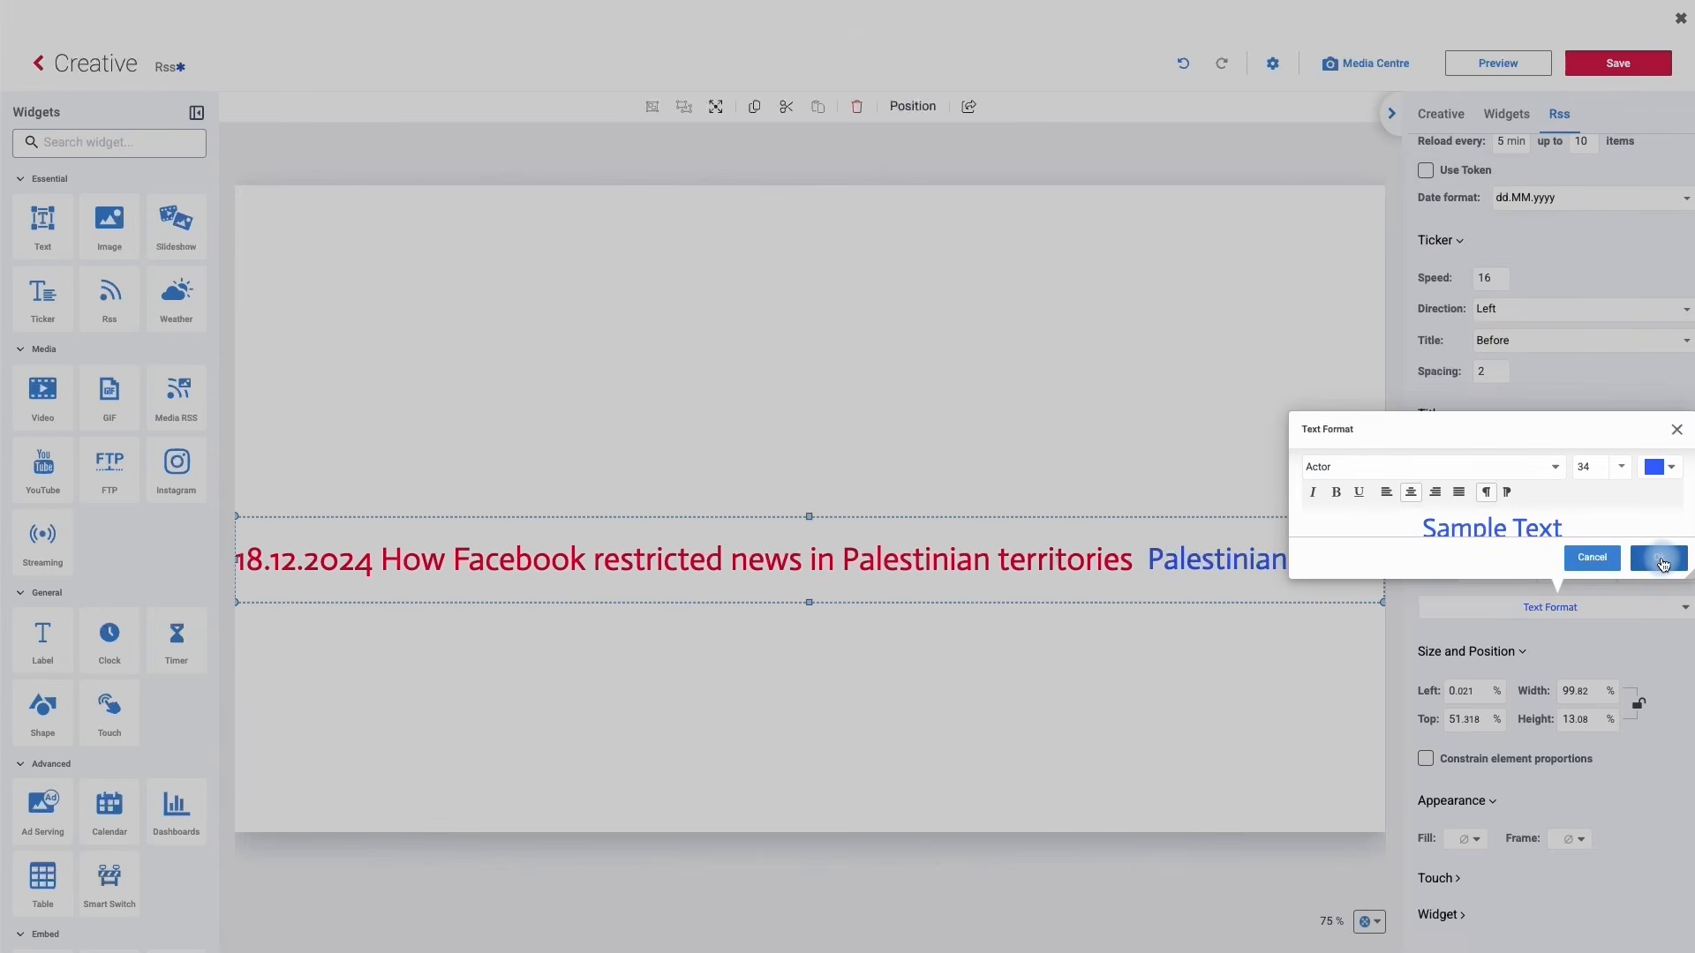
left_click(1661, 559)
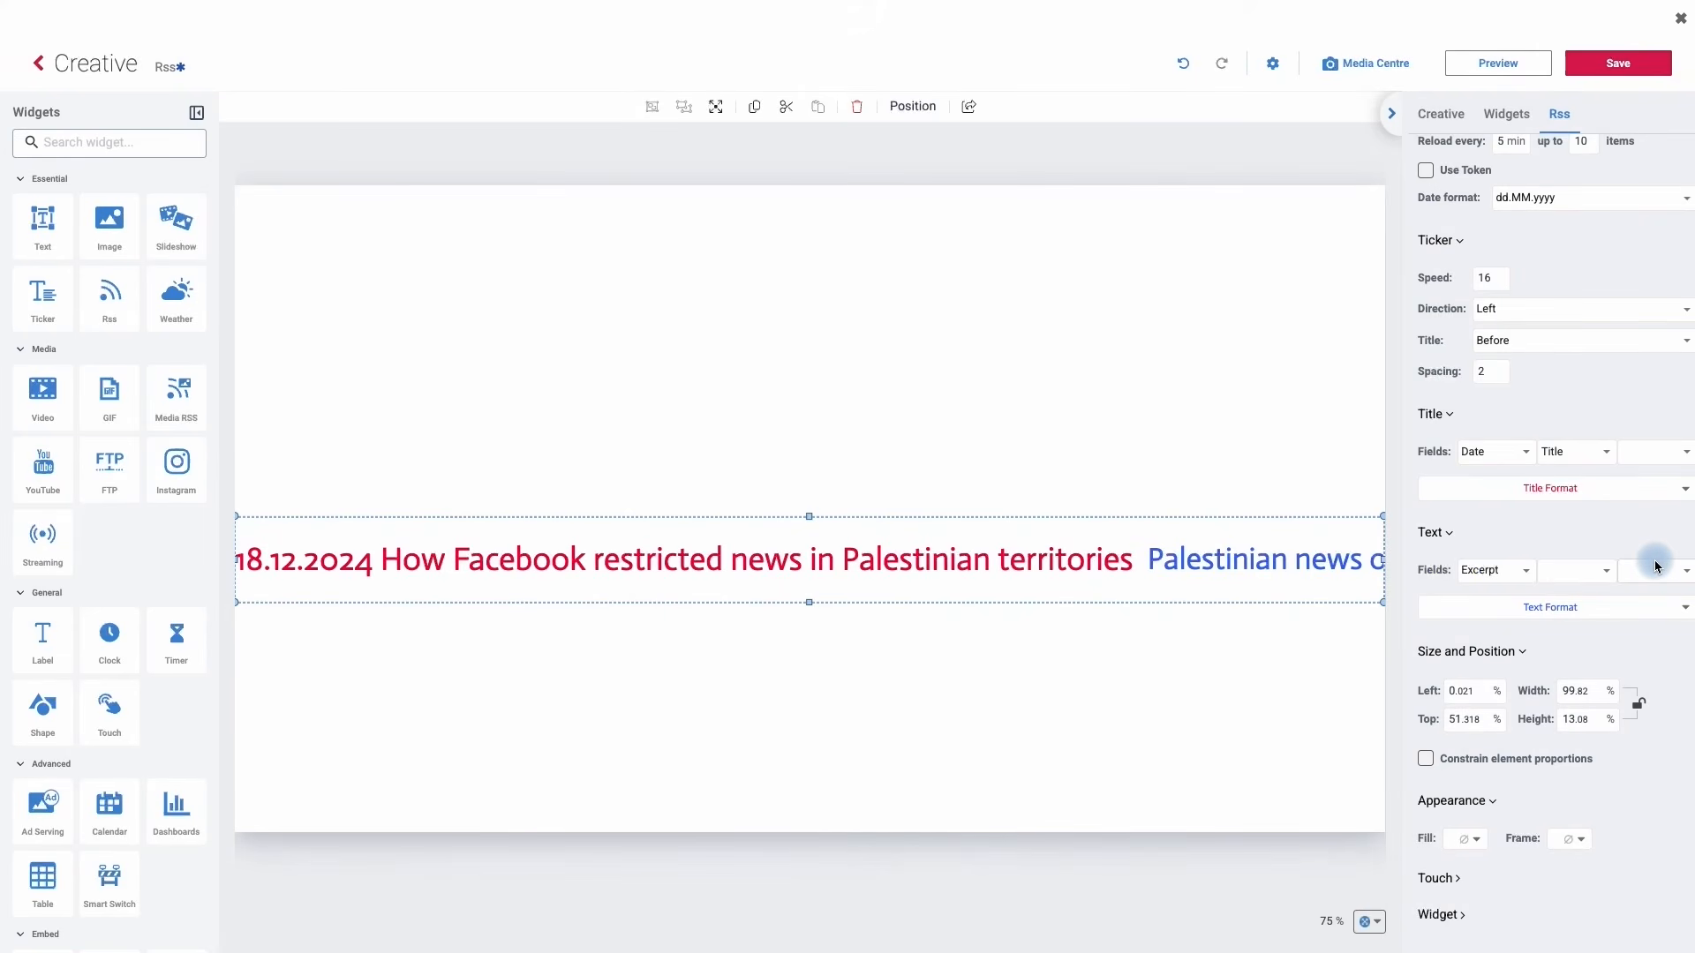